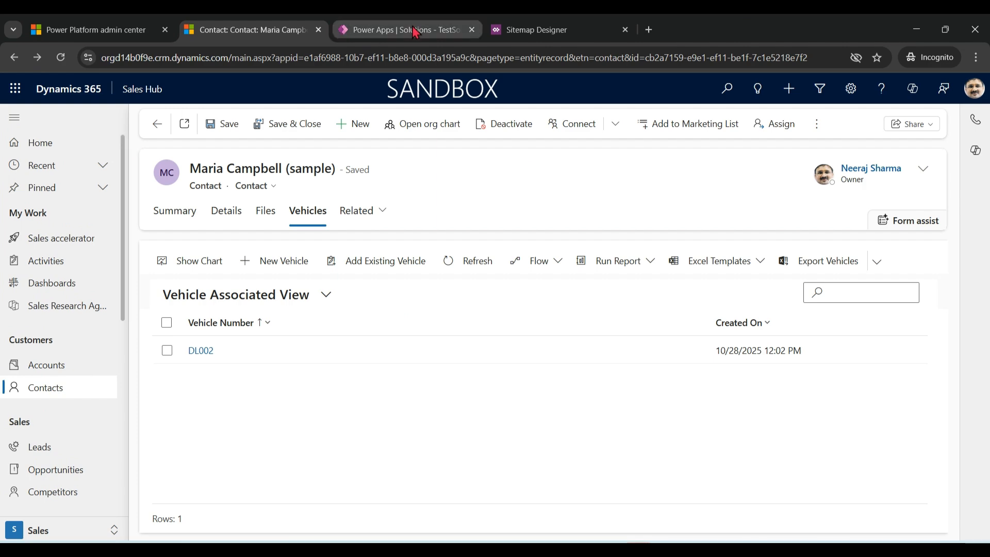
Add a new subarea below Contacts in the Customers group of the Sales Hub sitemap.
{"action": "left_click", "coordinate": [533, 29]}
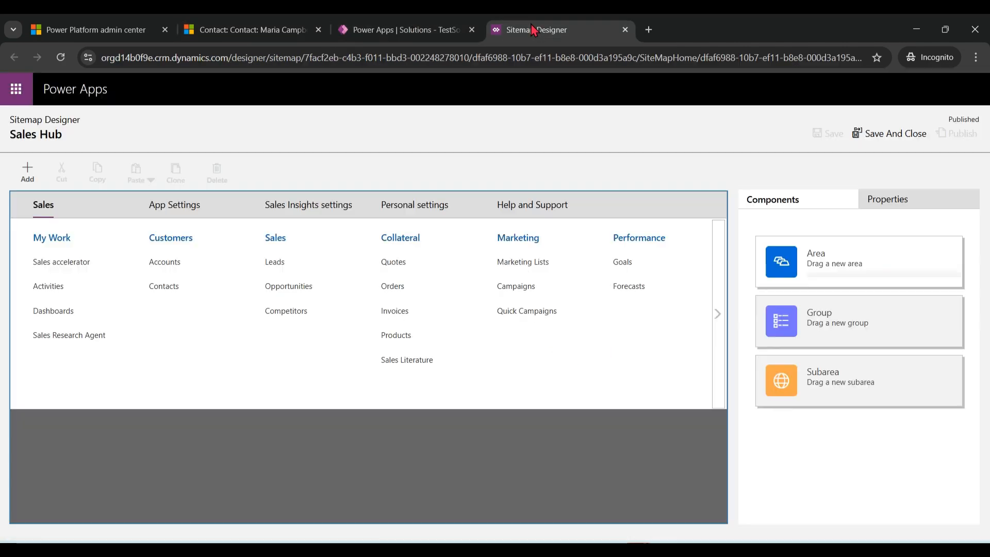
{"action": "left_click", "coordinate": [190, 285]}
{"action": "left_click", "coordinate": [27, 173]}
{"action": "left_click", "coordinate": [51, 268]}
Set the new subarea's type to Entity, choose Vehicle as its entity, and save the sitemap.
{"action": "left_click", "coordinate": [807, 289]}
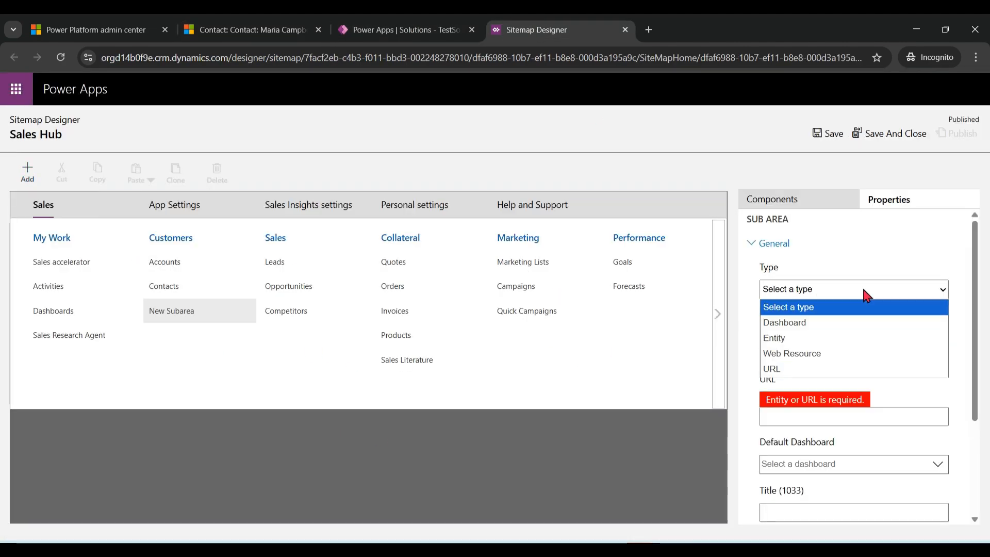
{"action": "left_click", "coordinate": [794, 321]}
{"action": "left_click", "coordinate": [917, 353]}
{"action": "type", "text": "veh"}
{"action": "left_click", "coordinate": [875, 375]}
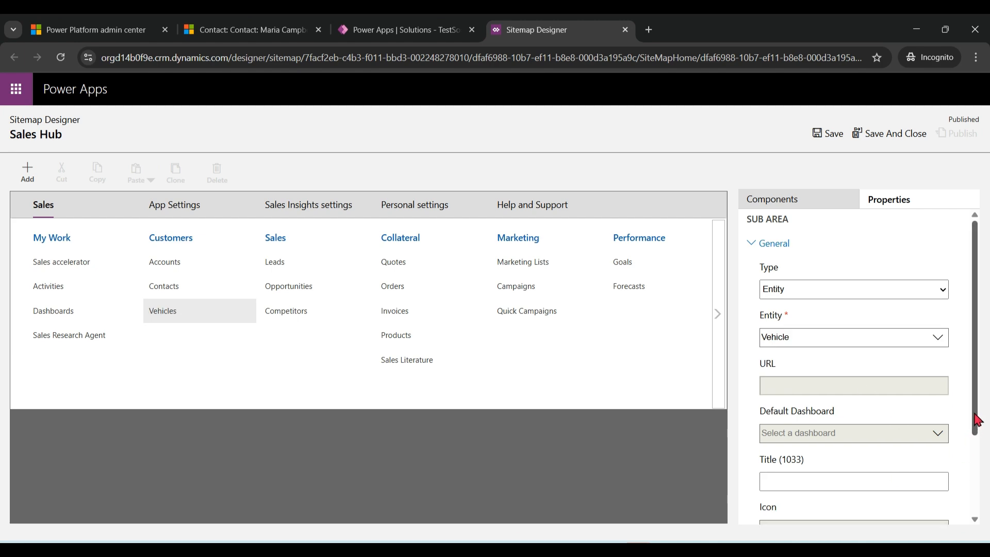
{"action": "scroll", "coordinate": [953, 335], "scroll_direction": "down", "scroll_amount": 5}
{"action": "left_click", "coordinate": [828, 133]}
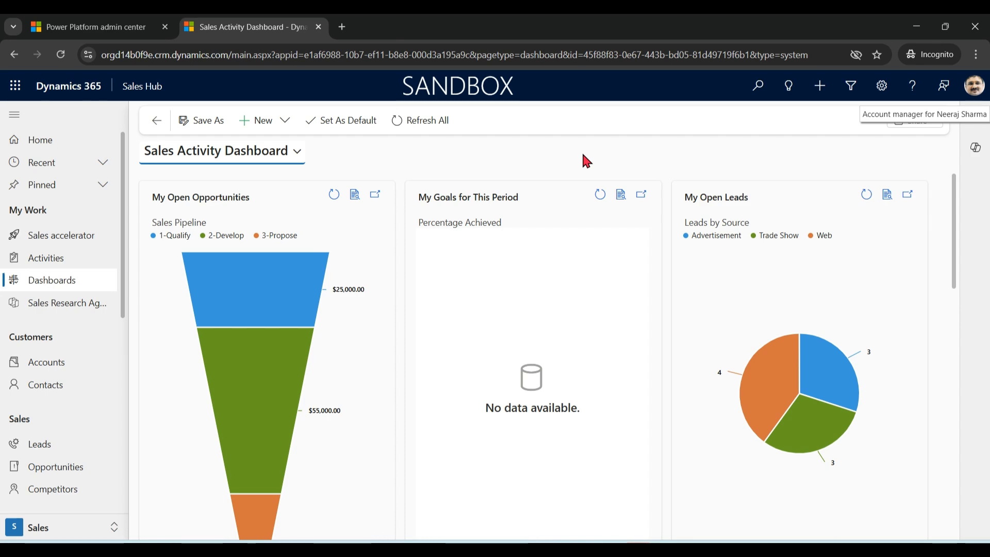
Open make.powerapps.com in a new browser tab.
{"action": "left_click", "coordinate": [342, 28]}
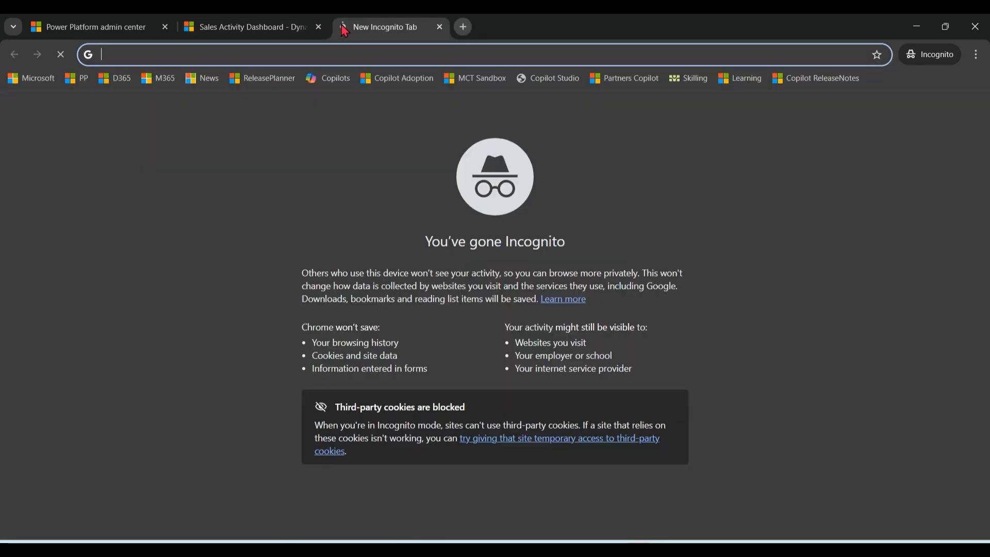
{"action": "type", "text": "make"}
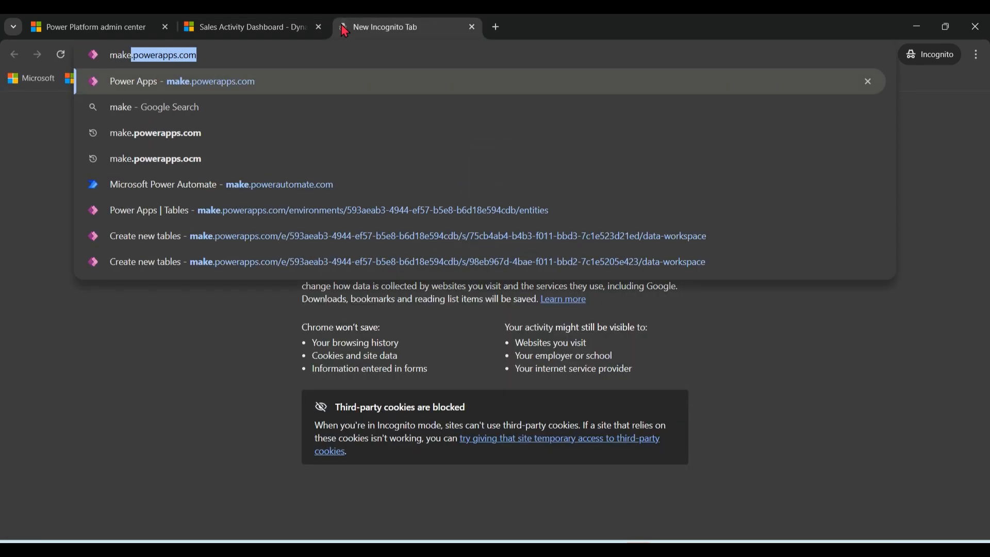
{"action": "key", "text": "Return"}
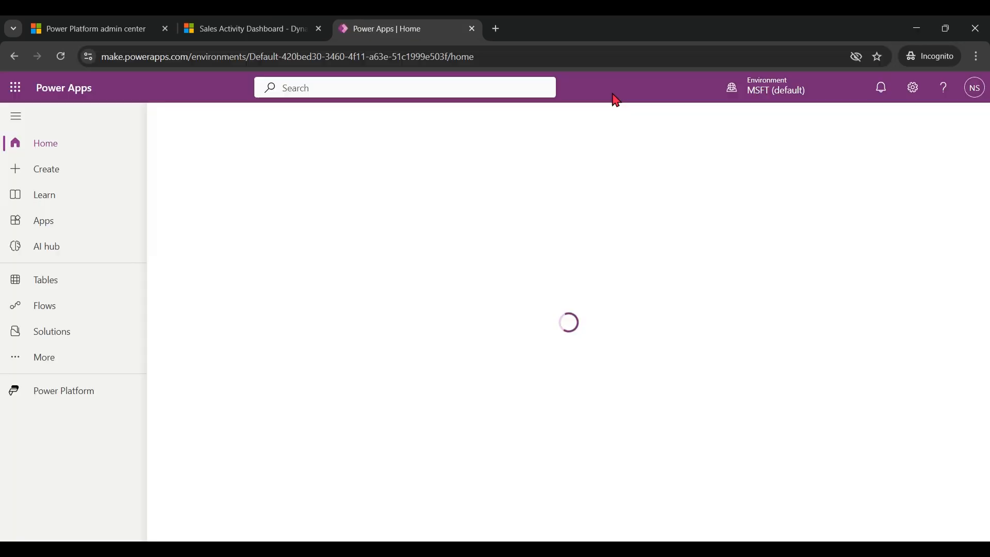
Check the environment name in the account details of the Sales Hub app.
{"action": "left_click", "coordinate": [242, 28]}
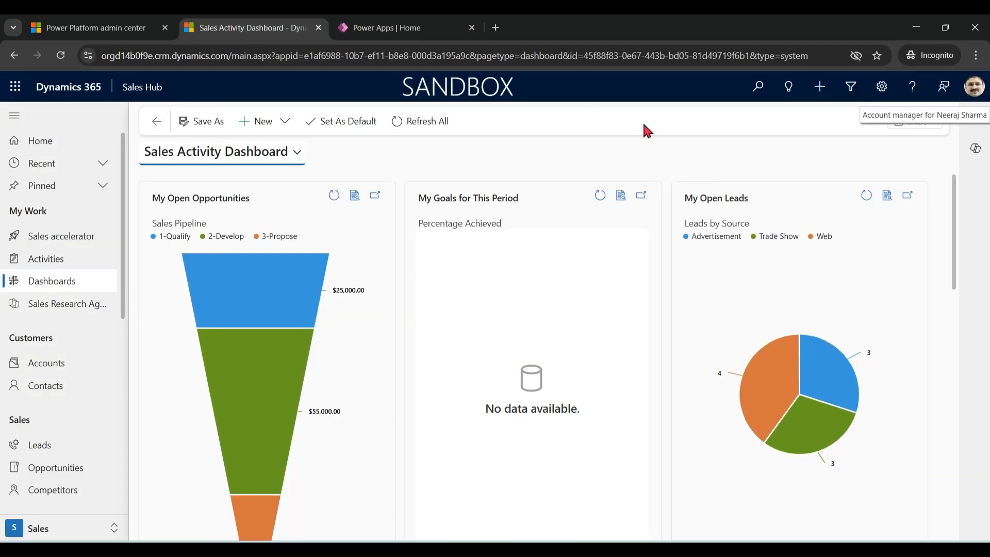
{"action": "left_click", "coordinate": [975, 89]}
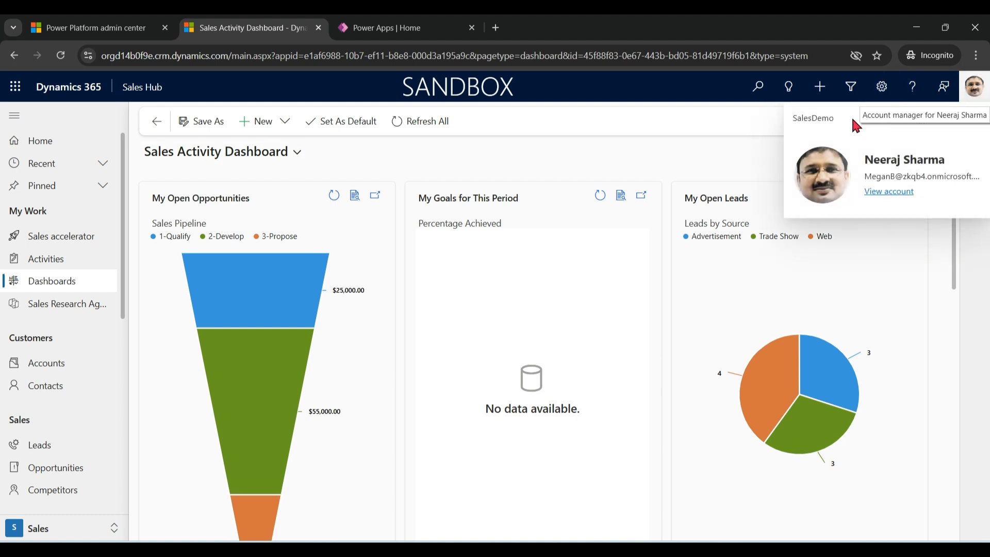
{"action": "double_click", "coordinate": [820, 118]}
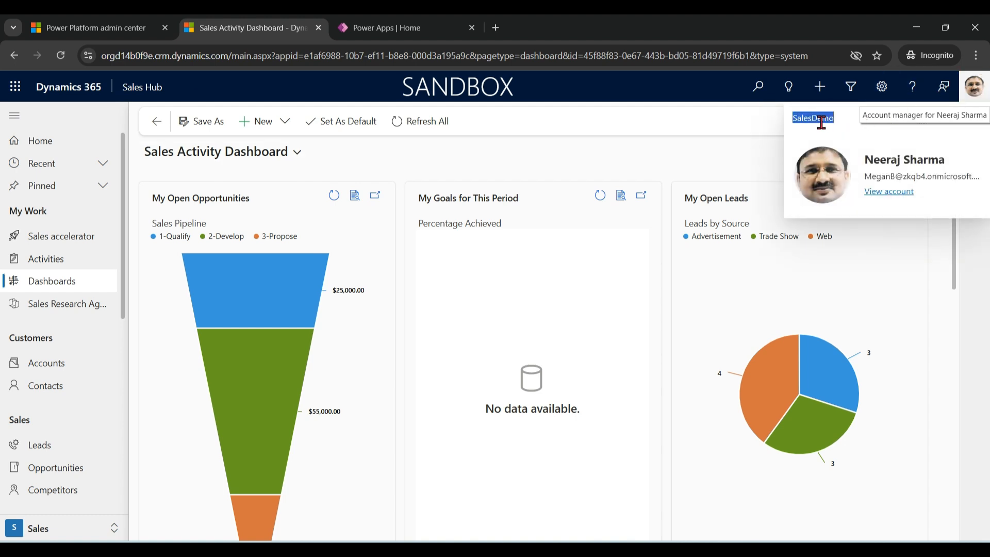
Switch Power Apps from the default environment to SalesDemo.
{"action": "left_click", "coordinate": [399, 27]}
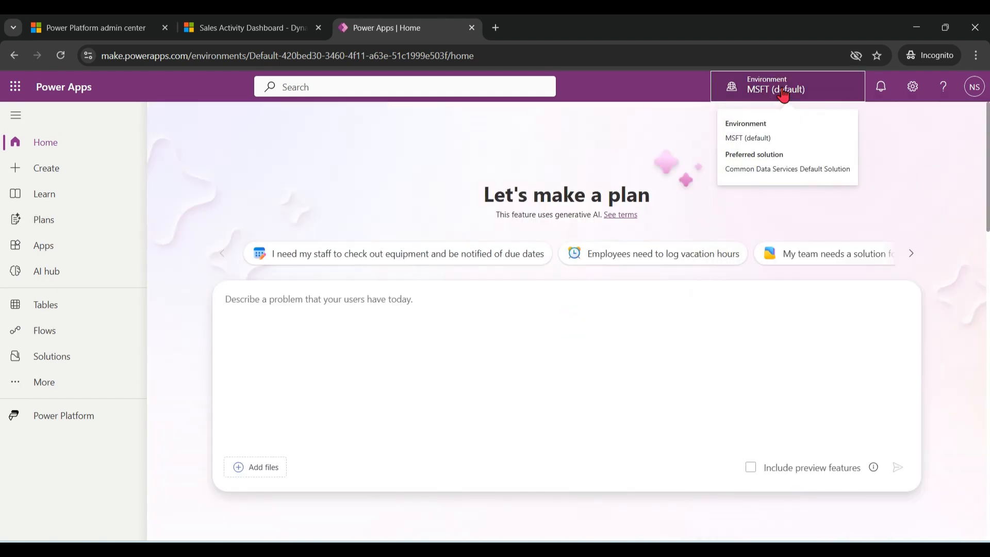
{"action": "left_click", "coordinate": [784, 95]}
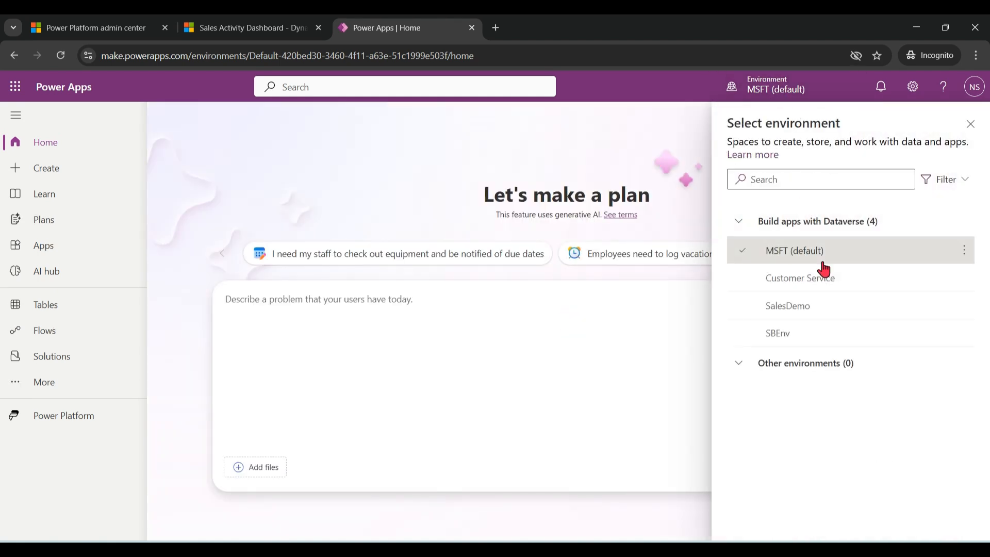
{"action": "left_click", "coordinate": [805, 308]}
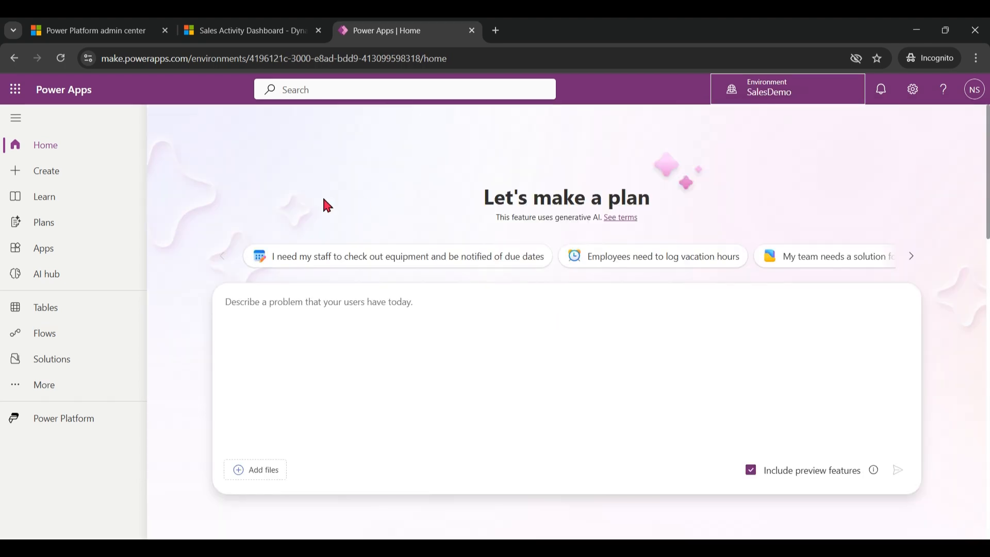
Start a new solution with the display name TestSolution.
{"action": "left_click", "coordinate": [53, 370]}
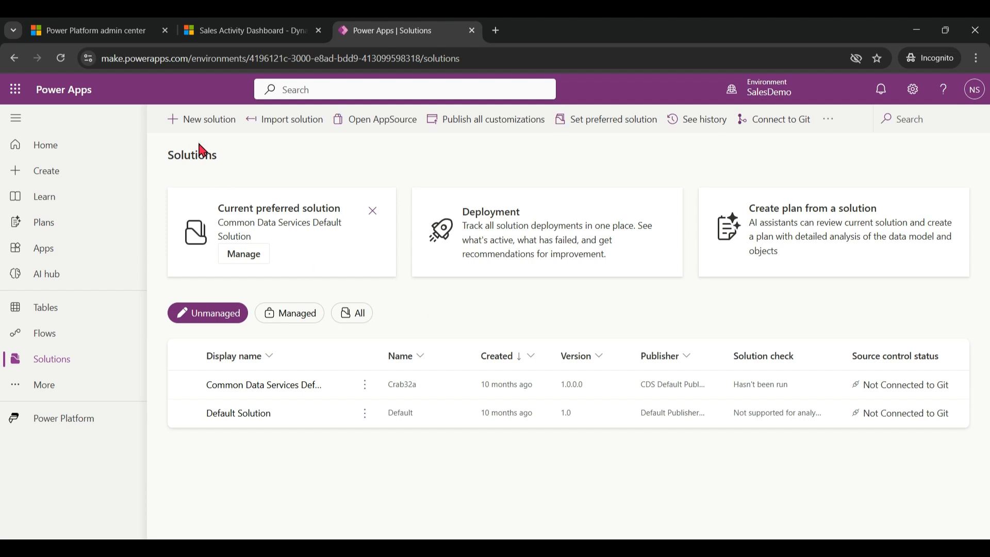
{"action": "left_click", "coordinate": [197, 120]}
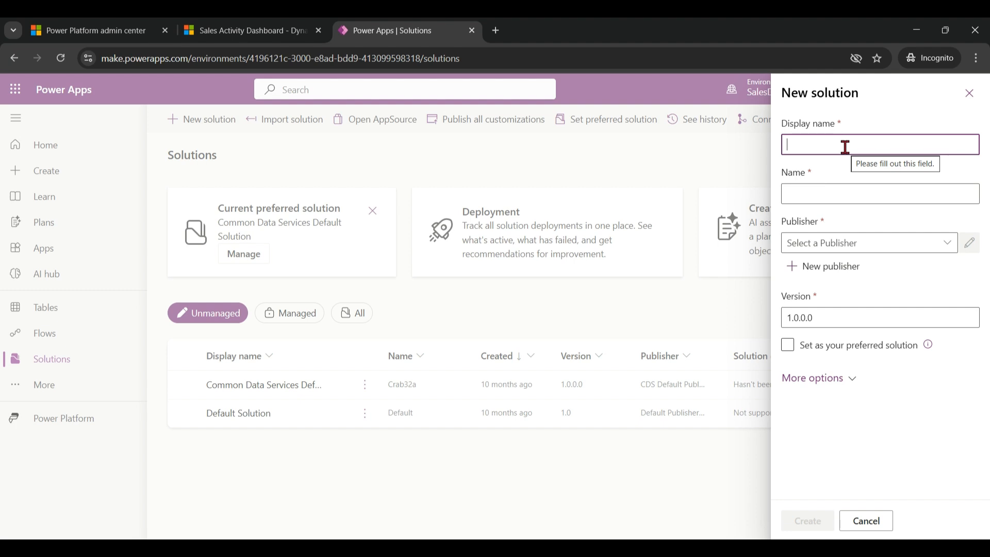
{"action": "type", "text": "Test"}
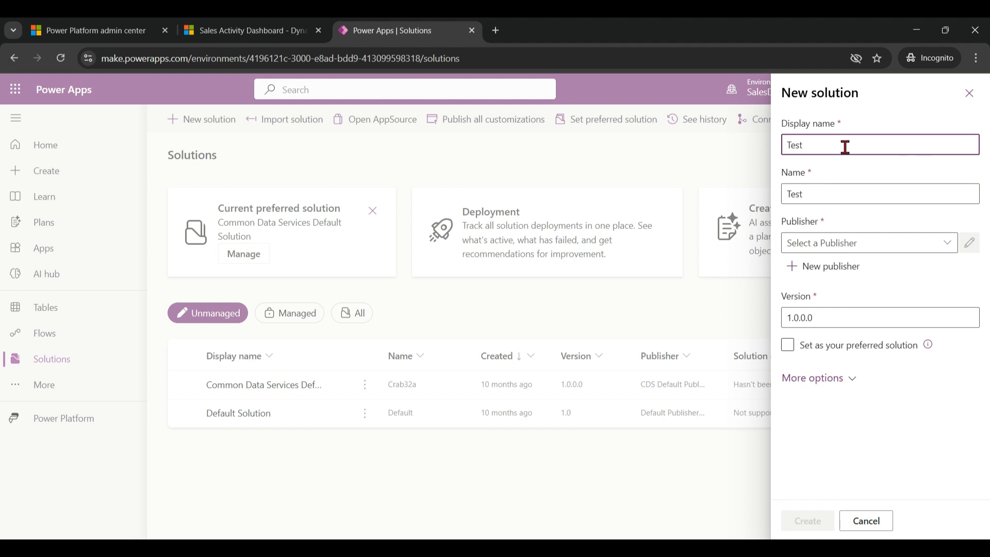
{"action": "type", "text": "Solution"}
Save a new publisher with the owner's first name as display name and name and the prefix ns, and create the solution.
{"action": "left_click", "coordinate": [792, 265]}
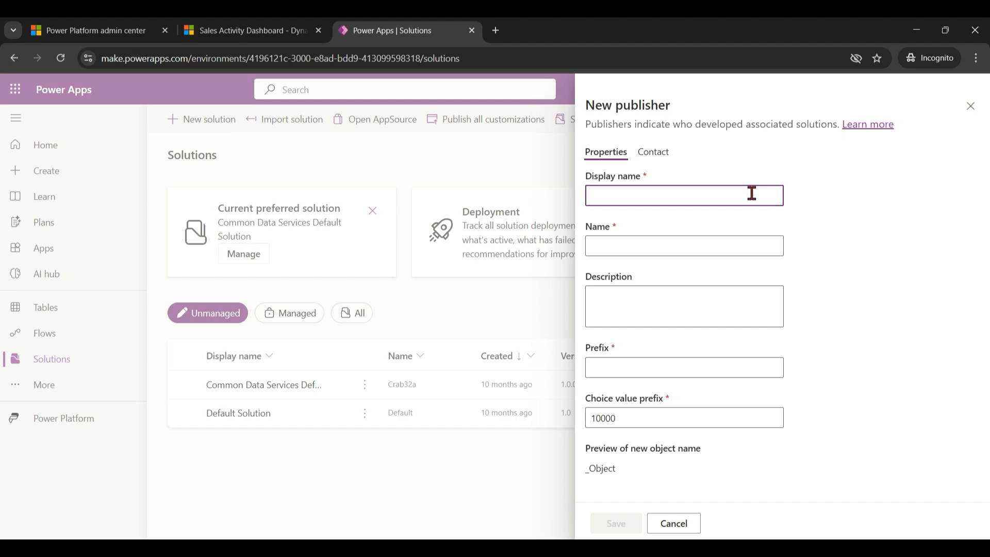
{"action": "type", "text": "Neeraj"}
{"action": "key", "text": "Tab"}
{"action": "type", "text": "Neeraj"}
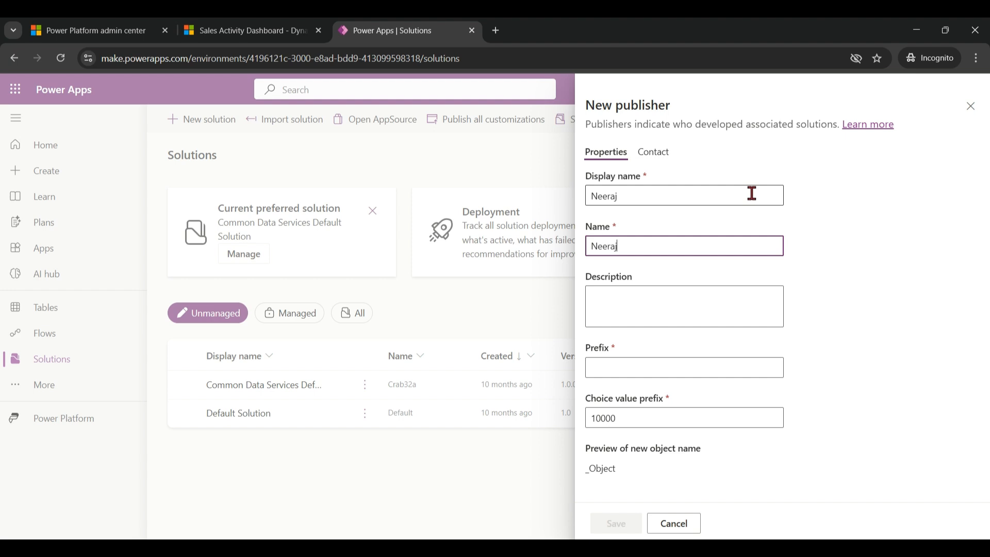
{"action": "left_click", "coordinate": [663, 372]}
{"action": "type", "text": "ns"}
{"action": "left_click", "coordinate": [618, 524]}
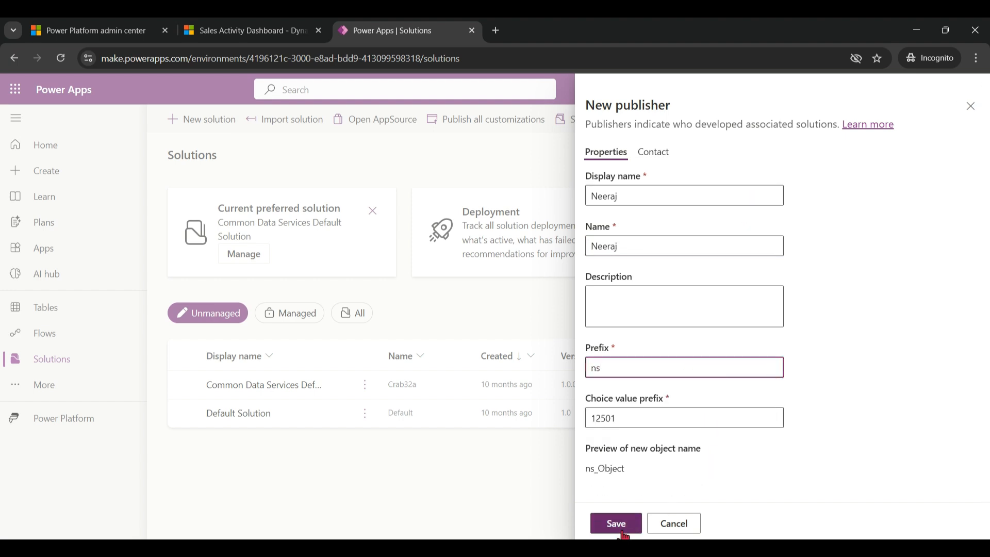
{"action": "left_click", "coordinate": [805, 522]}
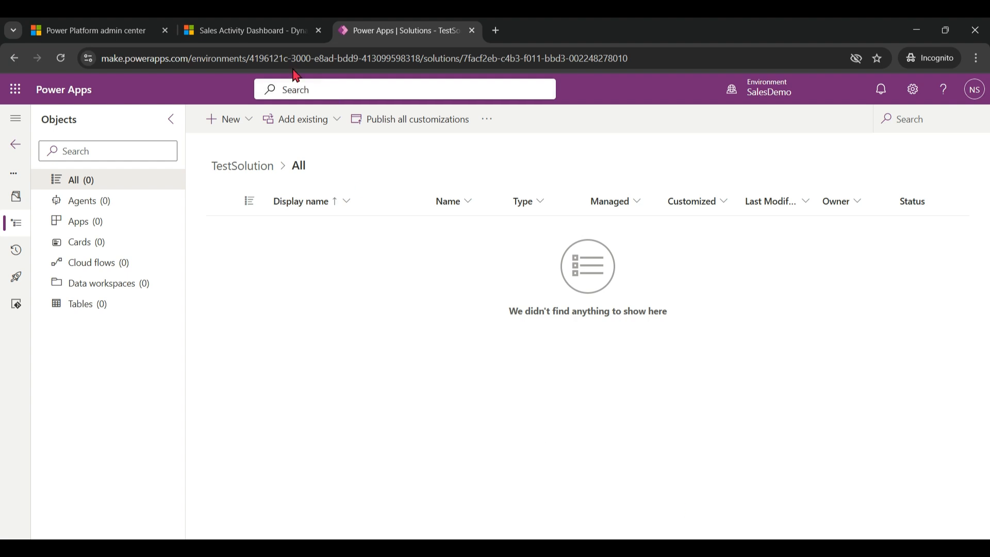
Return to the Sales Hub app and look over the entries in its site navigation.
{"action": "left_click", "coordinate": [238, 31]}
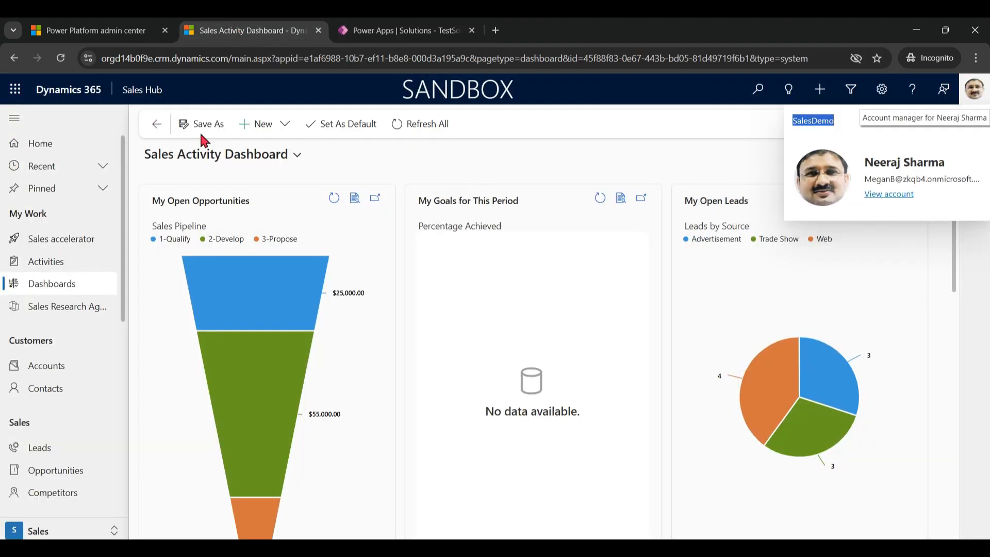
{"action": "mouse_move", "coordinate": [119, 187]}
{"action": "left_mouse_down"}
{"action": "mouse_move", "coordinate": [129, 258]}
{"action": "mouse_move", "coordinate": [128, 187]}
{"action": "mouse_move", "coordinate": [136, 446]}
{"action": "mouse_move", "coordinate": [121, 164]}
{"action": "mouse_move", "coordinate": [135, 244]}
{"action": "mouse_move", "coordinate": [131, 194]}
{"action": "left_mouse_up"}
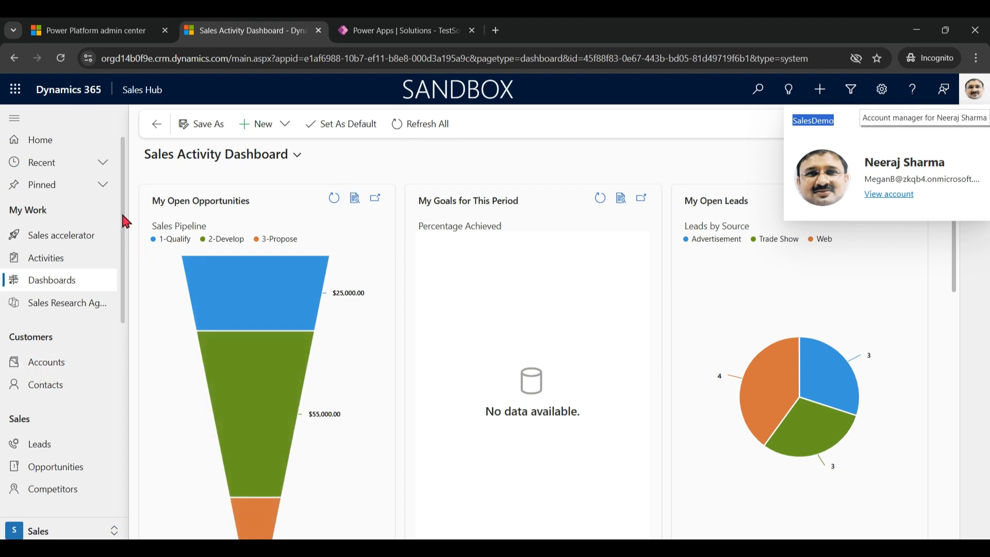
{"action": "left_click_drag", "start_coordinate": [123, 250], "coordinate": [117, 186]}
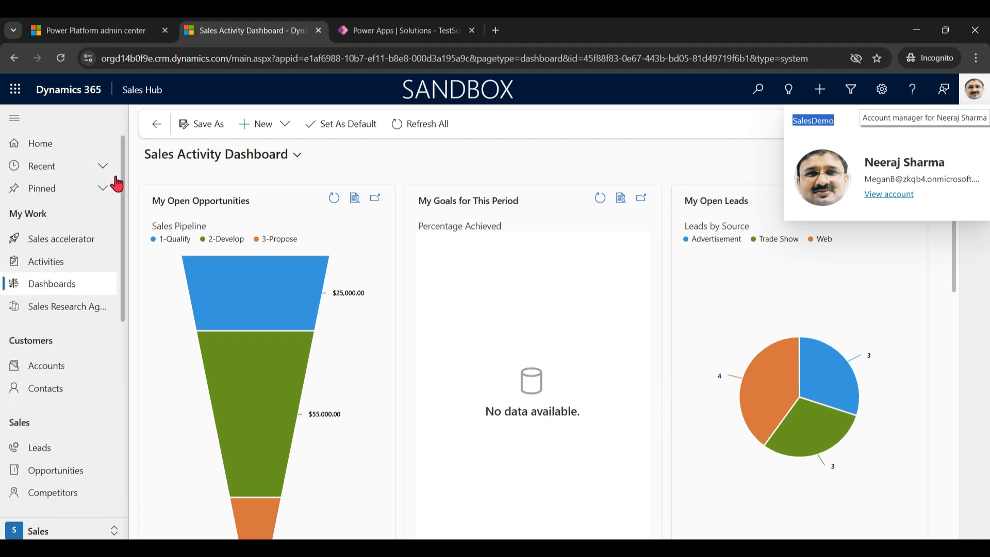
Go back to TestSolution in Power Apps and start creating a new table.
{"action": "left_click", "coordinate": [395, 29]}
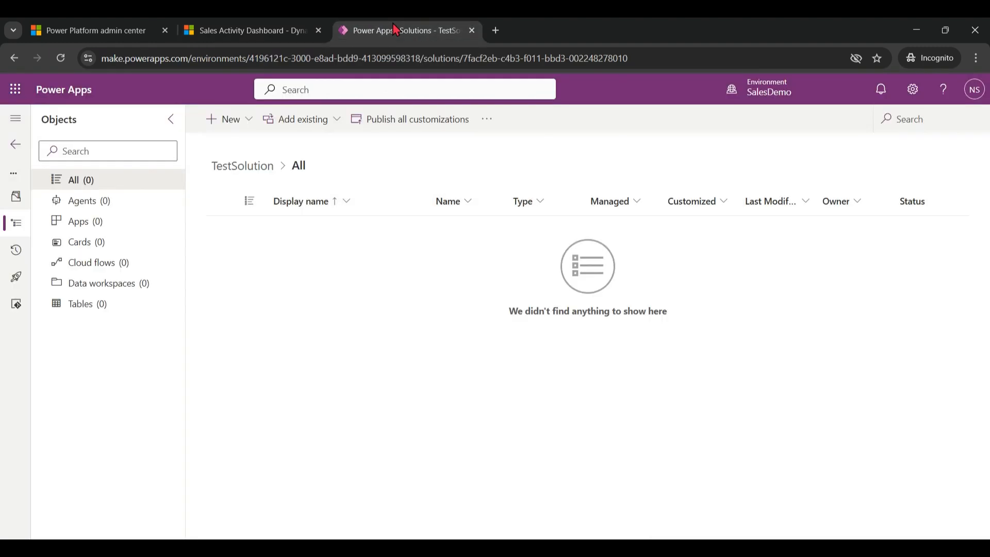
{"action": "left_click", "coordinate": [251, 122]}
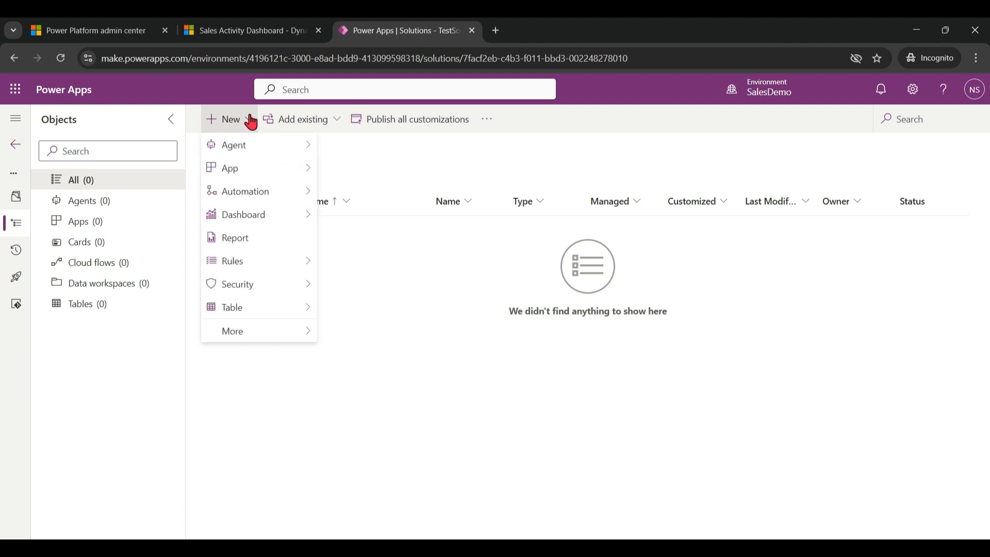
{"action": "mouse_move", "coordinate": [277, 318]}
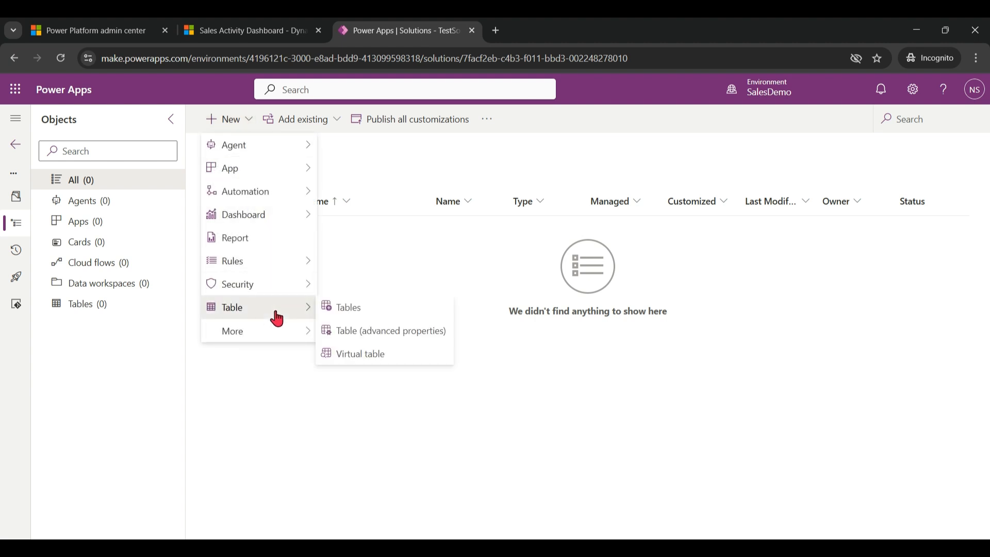
{"action": "left_click", "coordinate": [364, 308]}
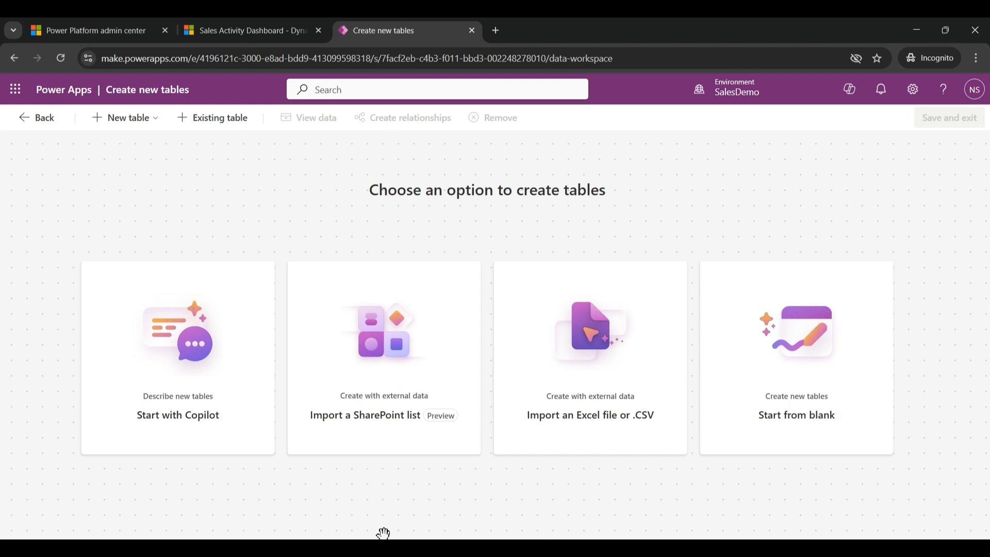
Start the table with Copilot and describe it as "we need to store basic vehicle information".
{"action": "left_click", "coordinate": [191, 423]}
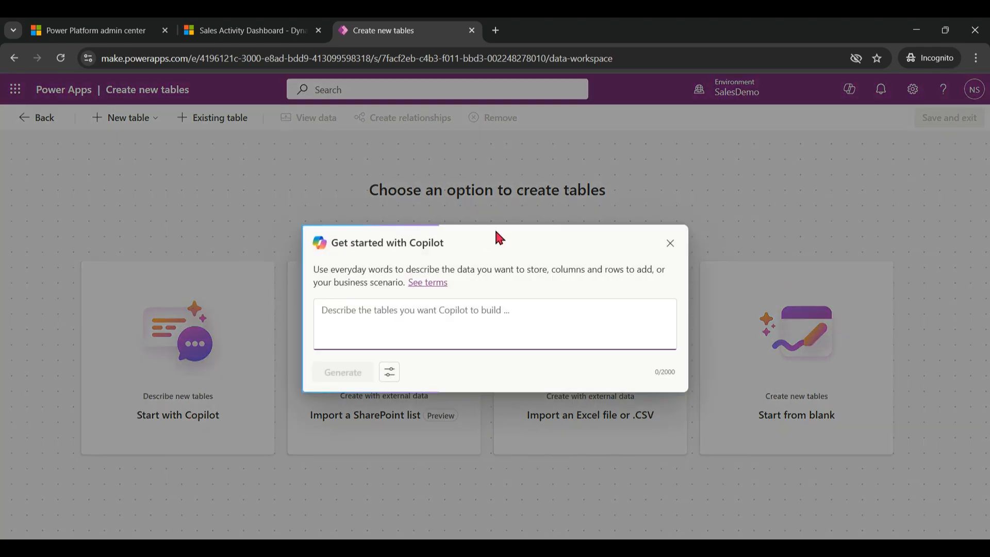
{"action": "left_click", "coordinate": [466, 312]}
{"action": "type", "text": "we need to store "}
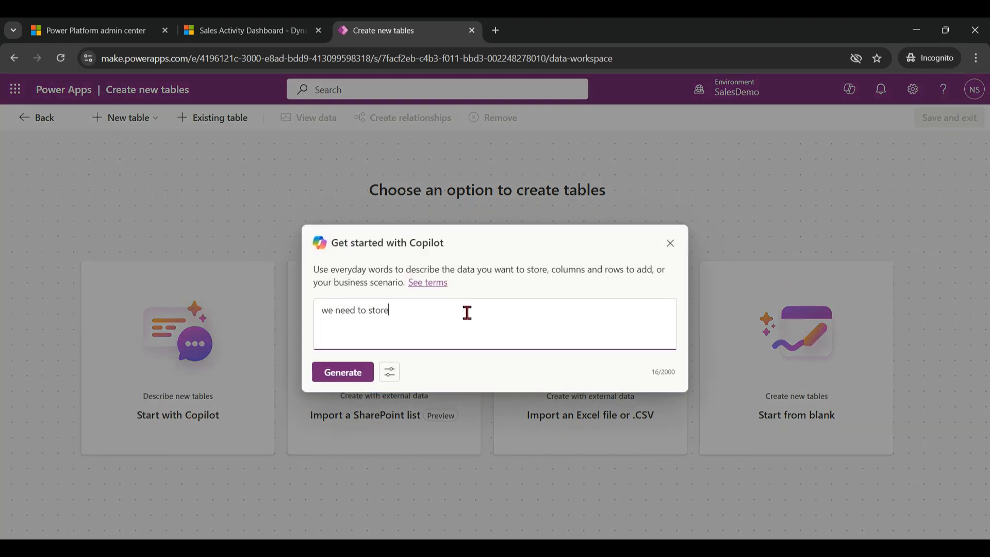
{"action": "type", "text": "basic vehicle information"}
Set the table options to One table with the Small size and generate the table.
{"action": "left_click", "coordinate": [389, 372]}
{"action": "left_click", "coordinate": [447, 224]}
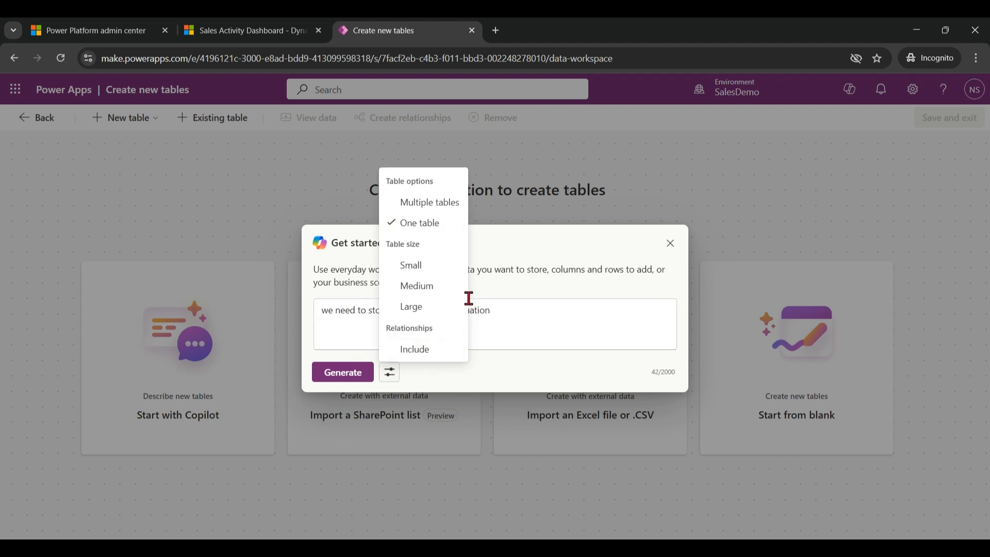
{"action": "left_click", "coordinate": [438, 266]}
{"action": "left_click", "coordinate": [547, 316]}
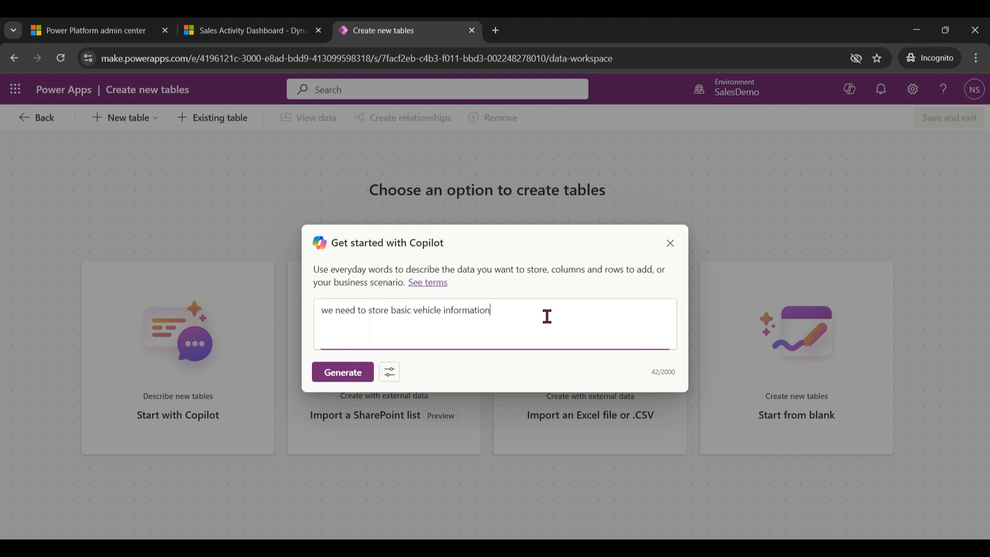
{"action": "left_click", "coordinate": [343, 380]}
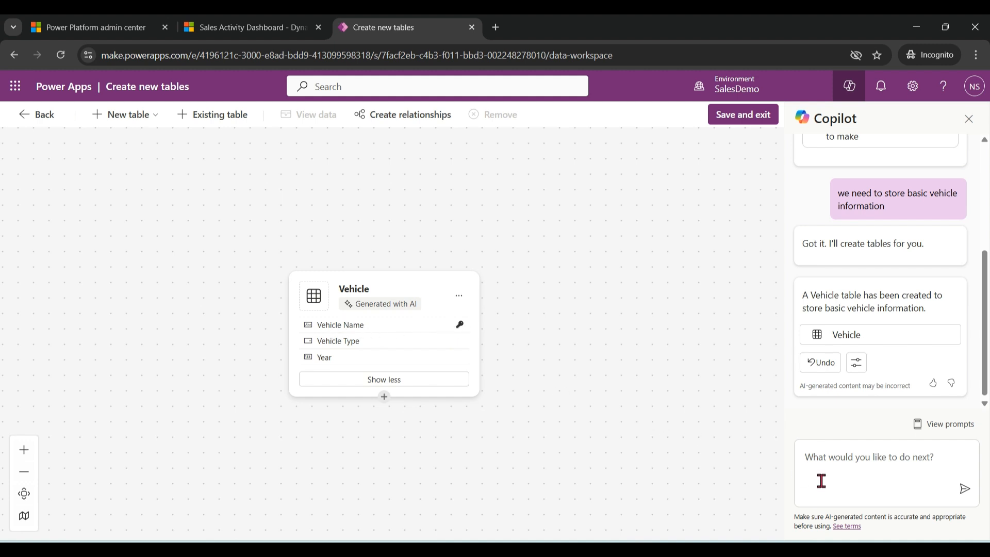
Ask Copilot to "rename vehicle name to vehicle number" in the Vehicle table.
{"action": "left_click", "coordinate": [841, 460]}
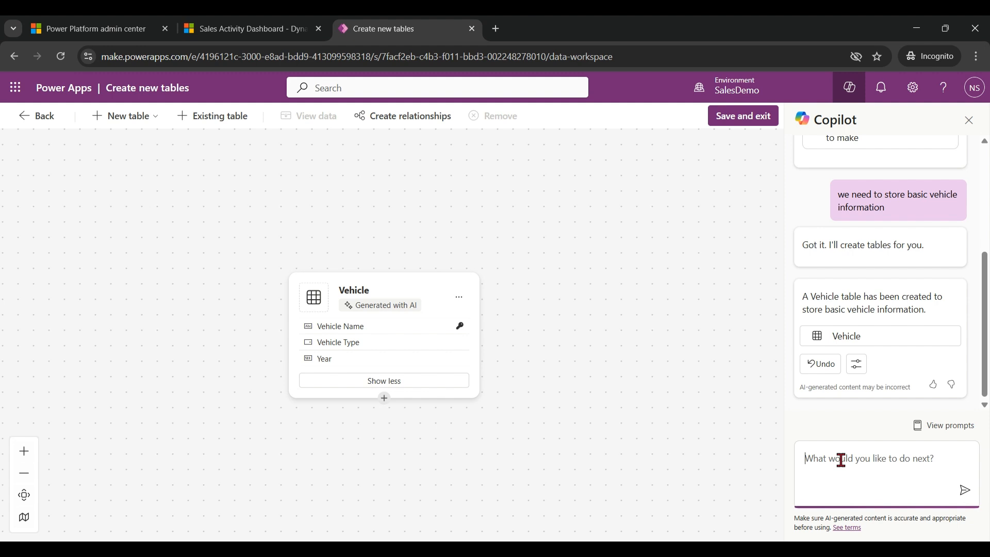
{"action": "type", "text": "rename"}
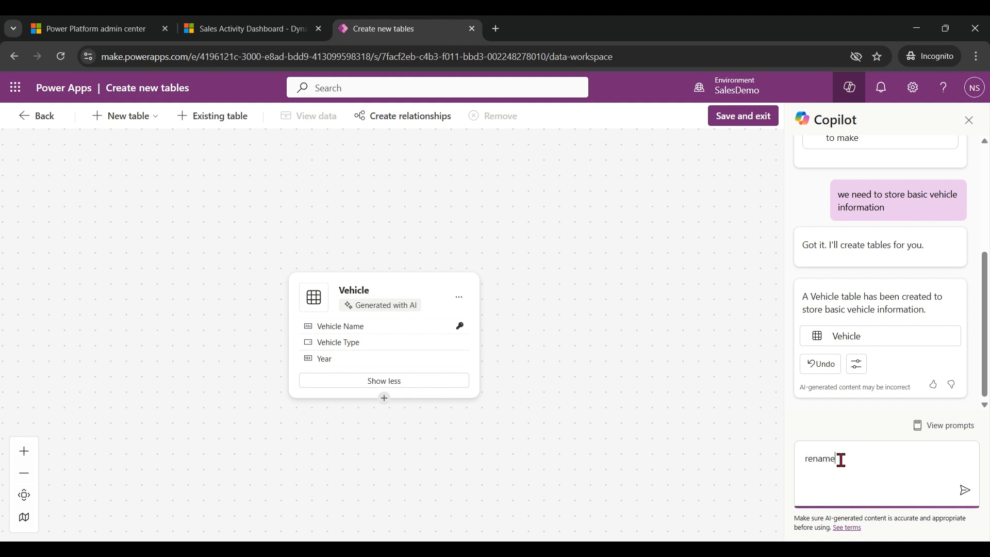
{"action": "type", "text": " vehicle name to vehicle number"}
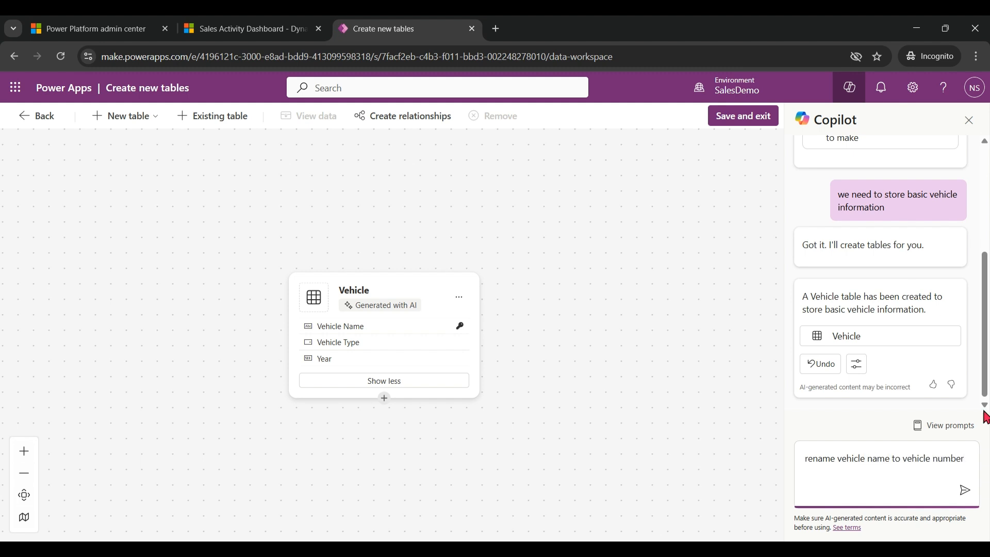
{"action": "key", "text": "Return"}
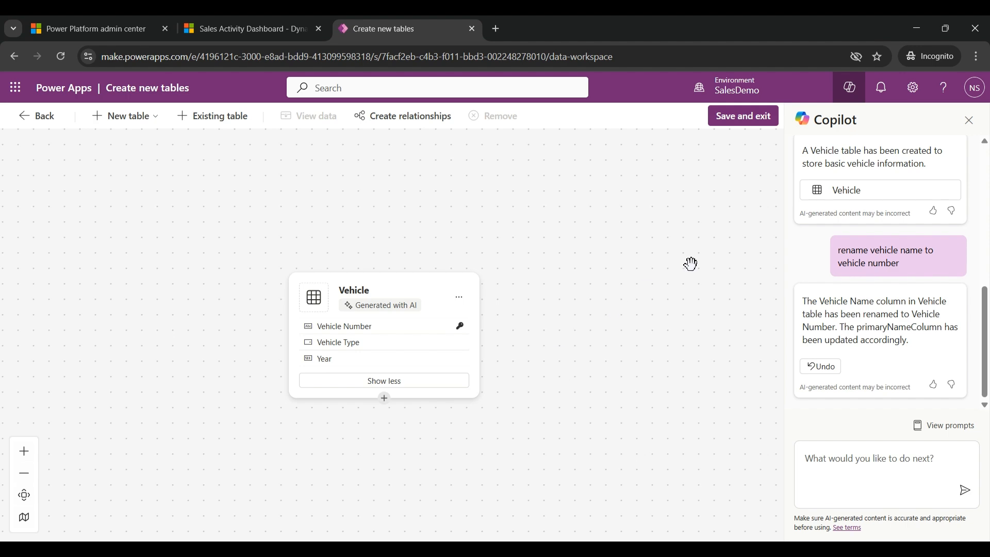
Save and exit the table designer and open the Vehicle table from TestSolution's objects.
{"action": "left_click", "coordinate": [746, 124]}
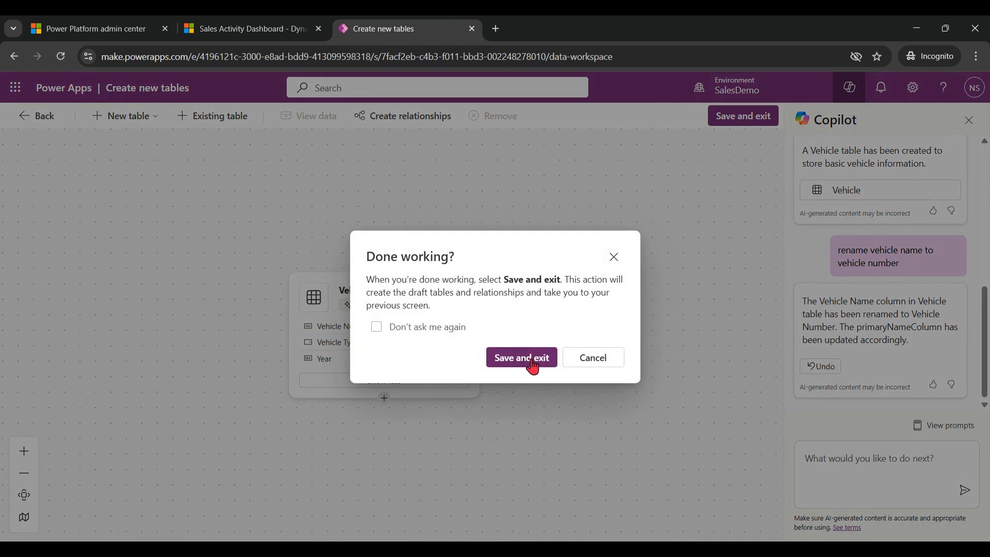
{"action": "left_click", "coordinate": [531, 361]}
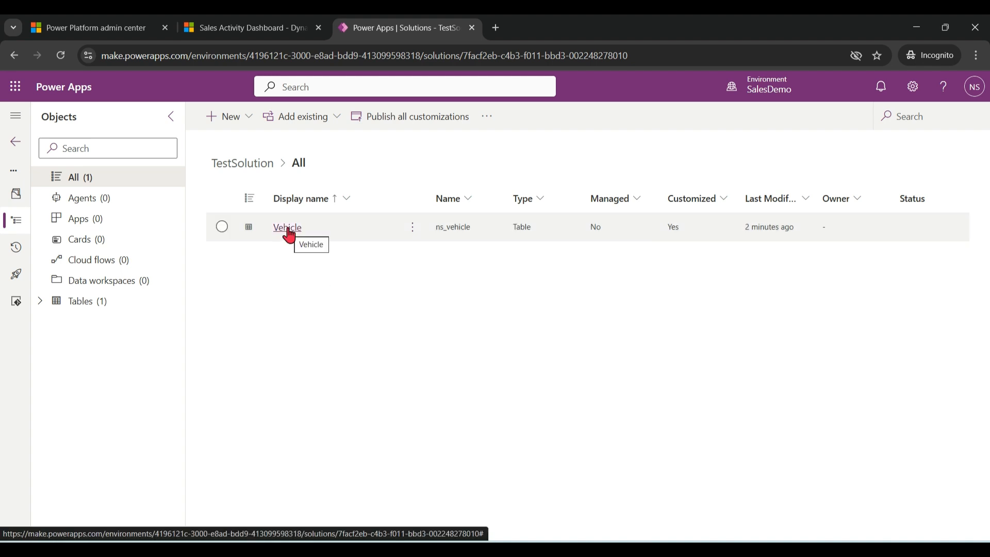
{"action": "left_click", "coordinate": [302, 242]}
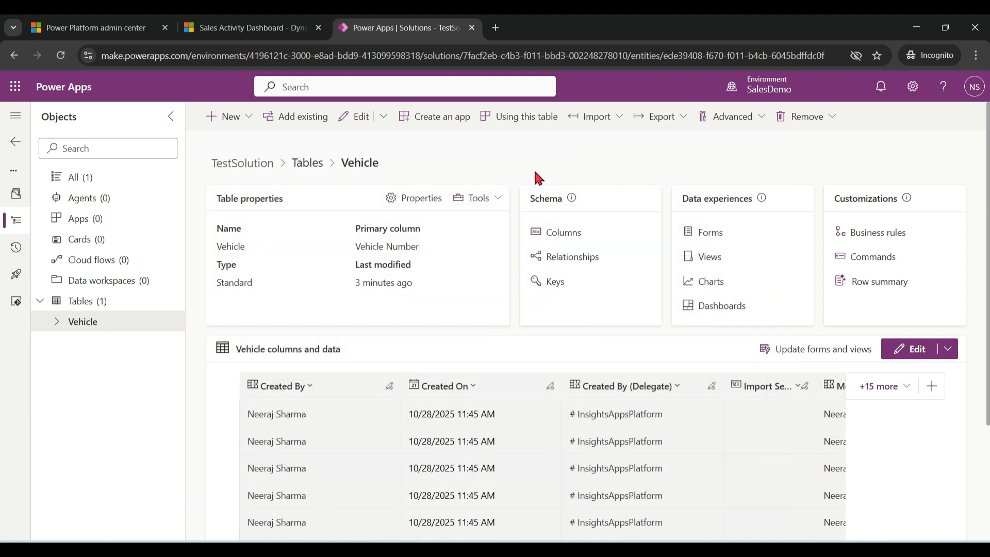
Create a many-to-one relationship from the Vehicle table to the Contact table, keeping the default lookup column settings.
{"action": "left_click", "coordinate": [588, 264]}
{"action": "left_click", "coordinate": [297, 118]}
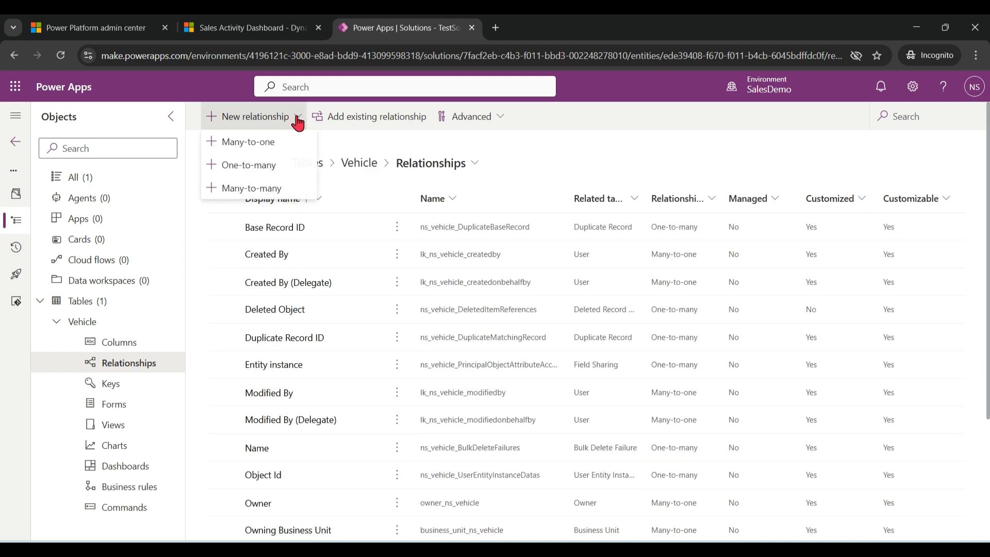
{"action": "left_click", "coordinate": [283, 153]}
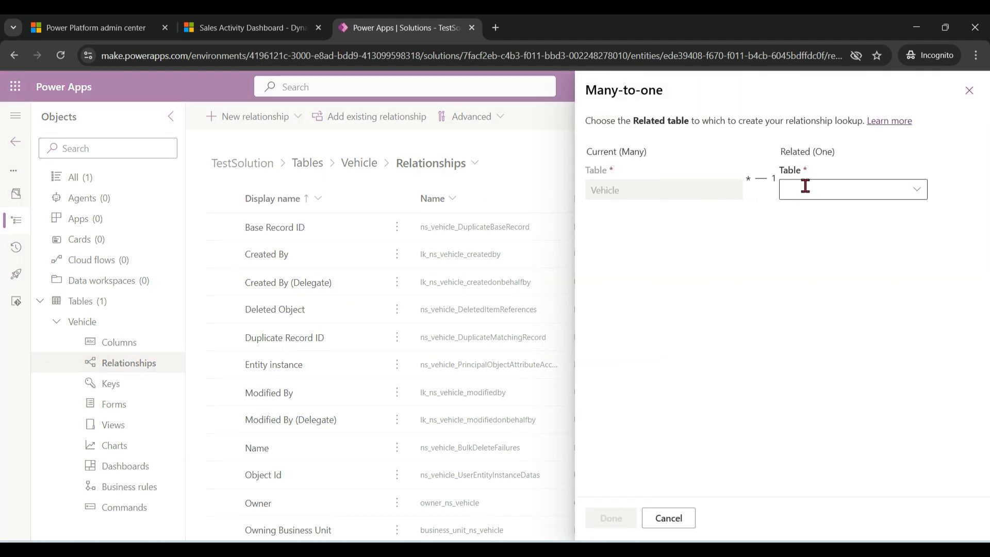
{"action": "left_click", "coordinate": [820, 186]}
{"action": "type", "text": "conta"}
{"action": "left_click", "coordinate": [664, 248]}
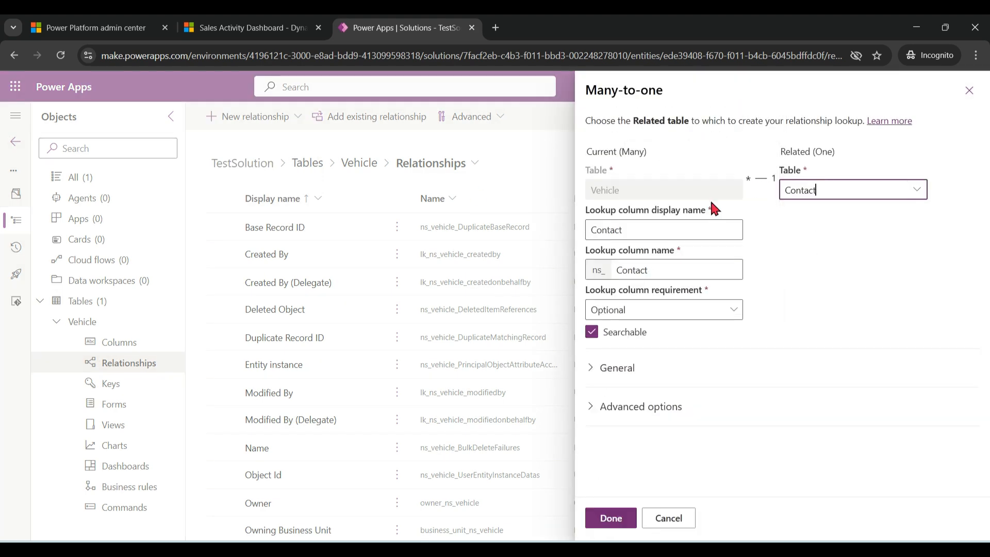
{"action": "left_click", "coordinate": [611, 518]}
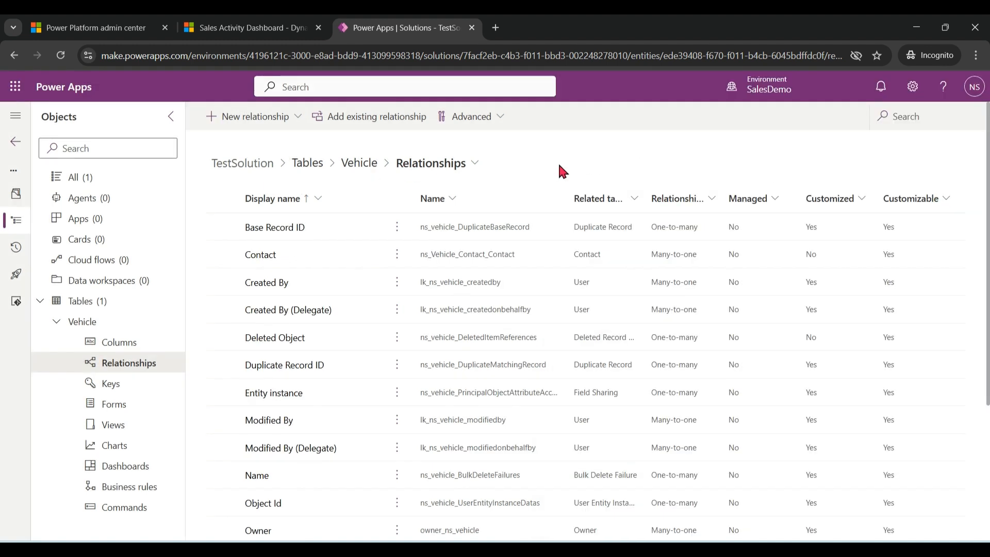
Go back to all objects of TestSolution and publish all customizations.
{"action": "left_click", "coordinate": [75, 180]}
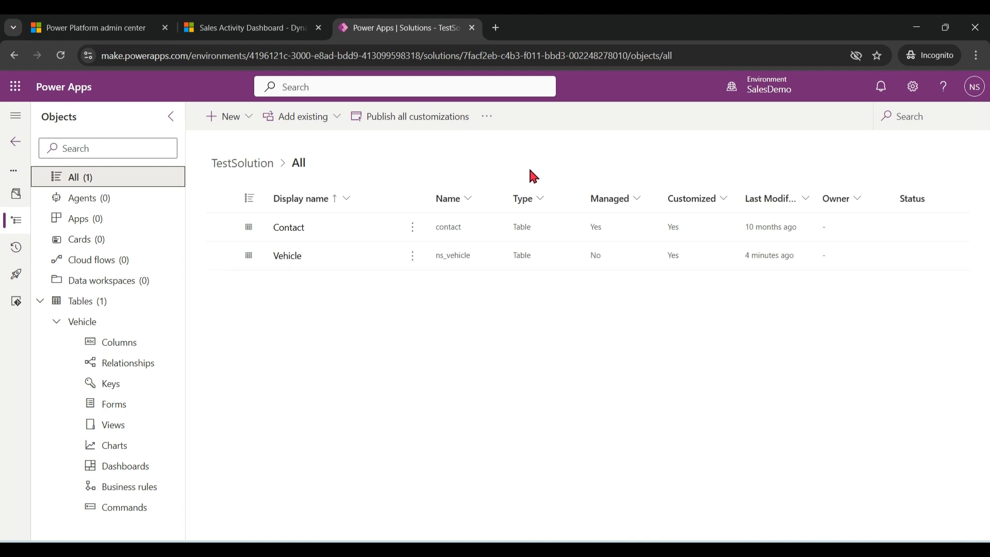
{"action": "left_click", "coordinate": [432, 119]}
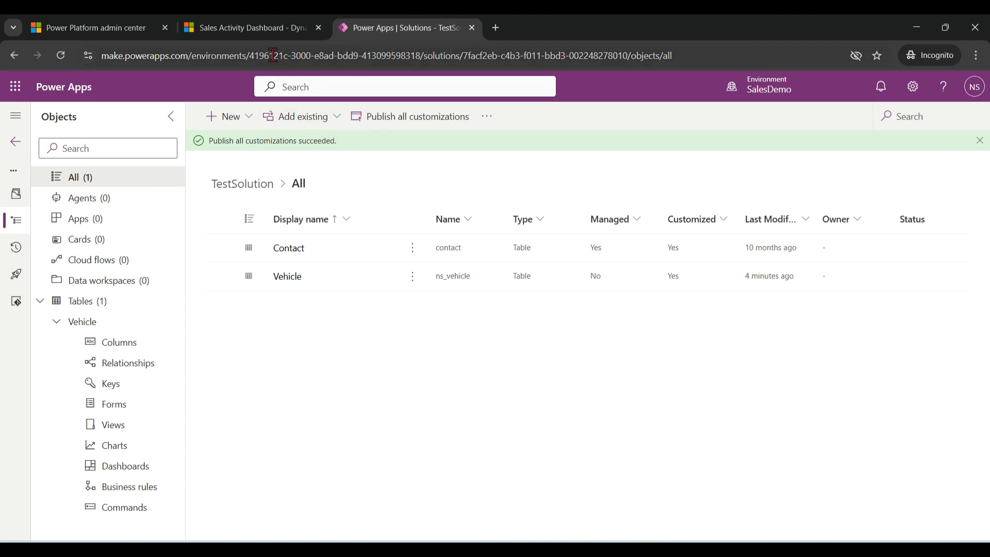
Switch to Sales Hub, open the first contact in My Active Contacts and show its related Vehicles.
{"action": "left_click", "coordinate": [261, 30]}
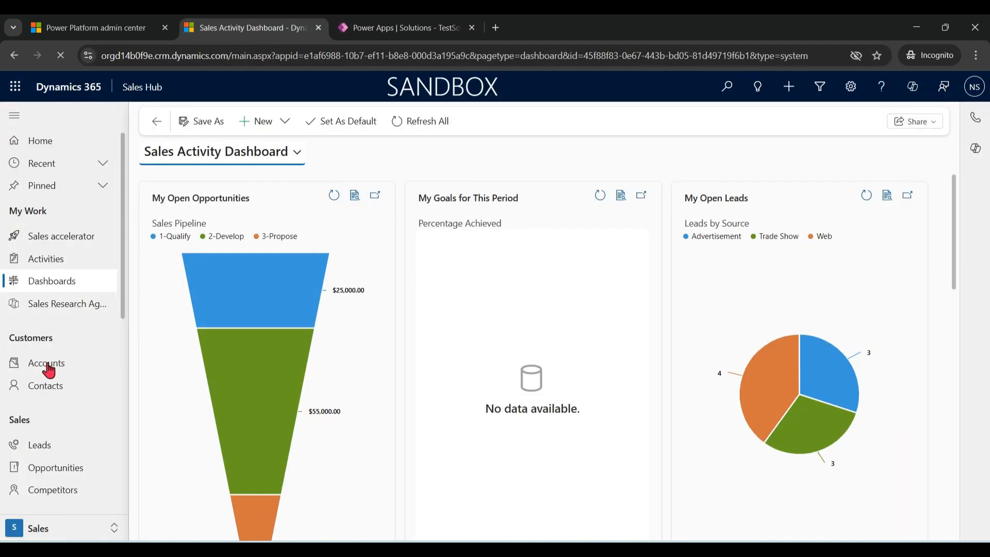
{"action": "left_click", "coordinate": [47, 387]}
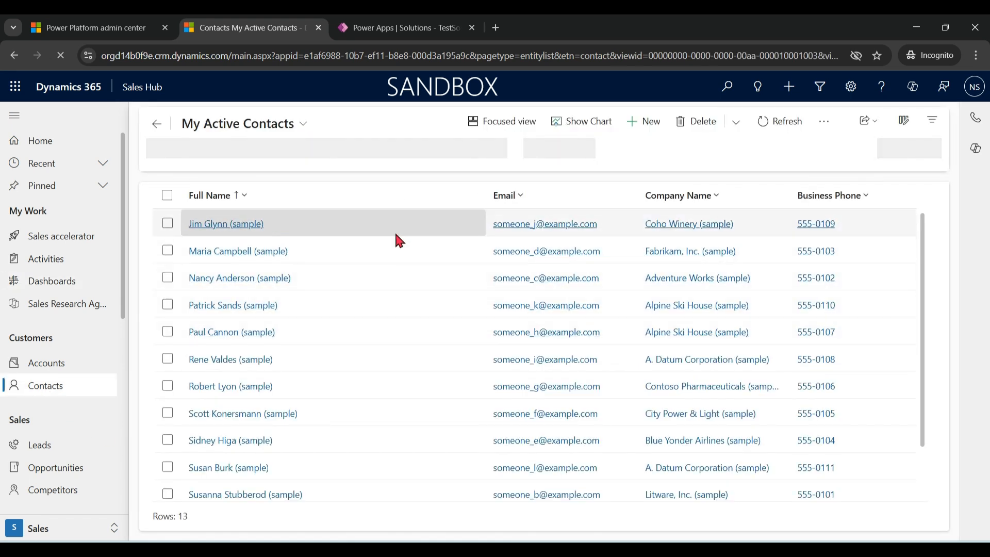
{"action": "left_click", "coordinate": [207, 234]}
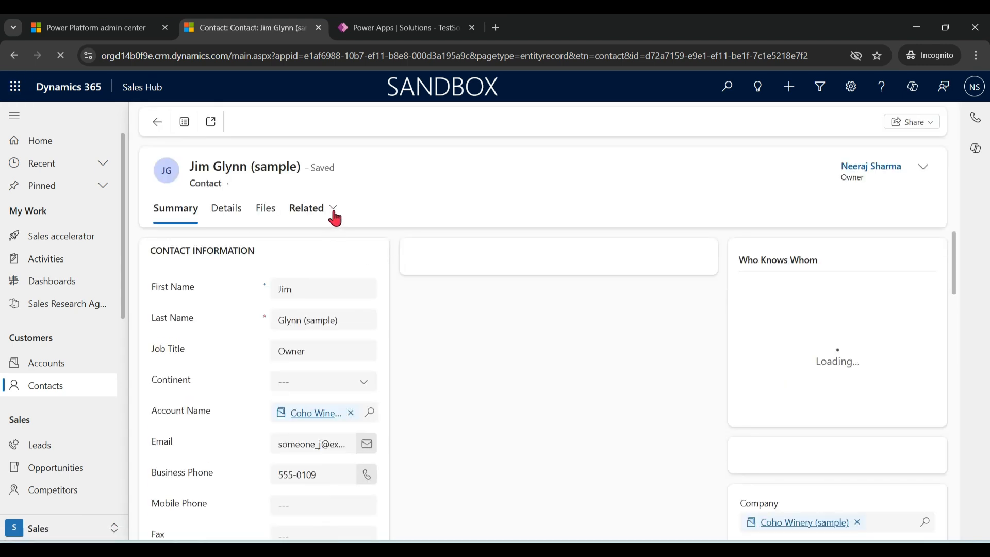
{"action": "left_click", "coordinate": [332, 211]}
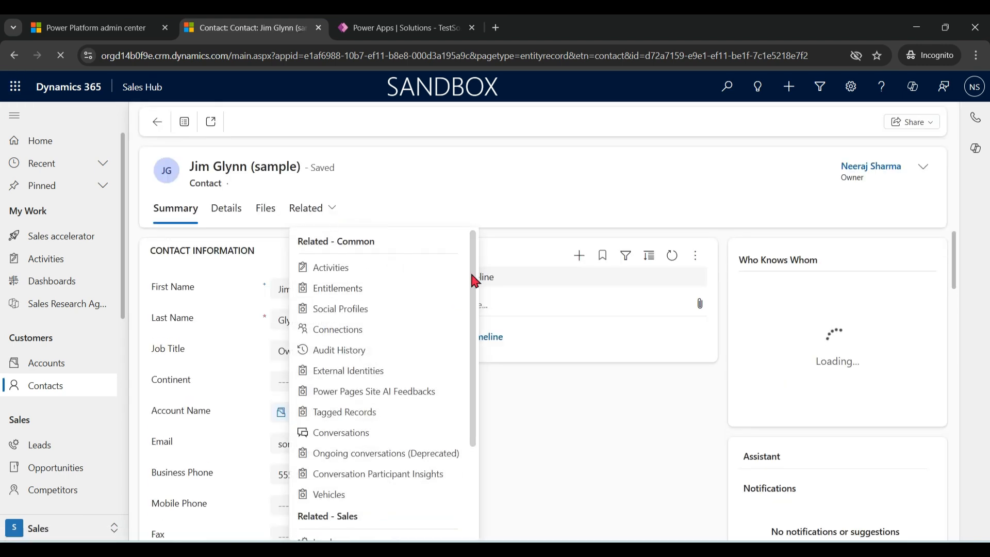
{"action": "left_click_drag", "start_coordinate": [471, 281], "coordinate": [471, 304]}
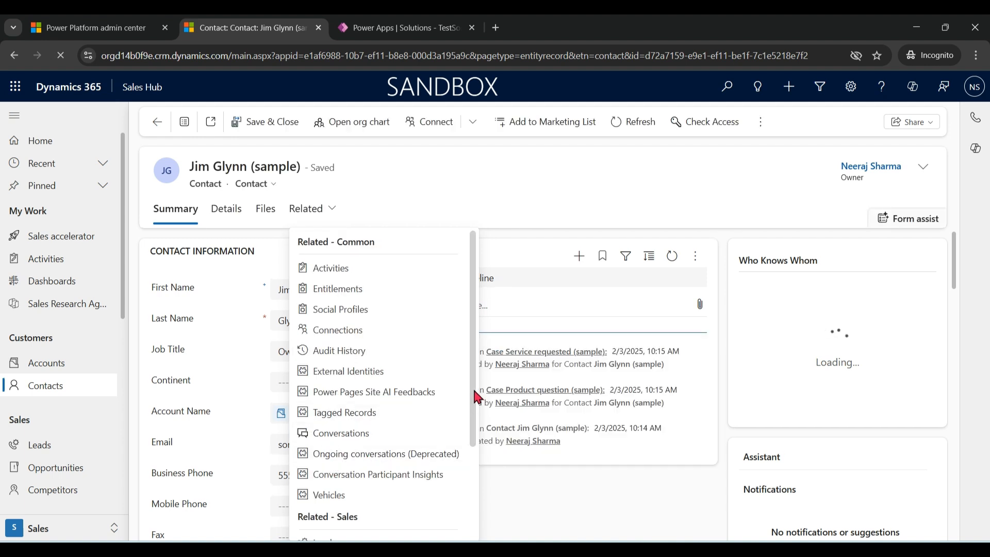
{"action": "left_click_drag", "start_coordinate": [473, 387], "coordinate": [473, 404]}
{"action": "left_click", "coordinate": [328, 470]}
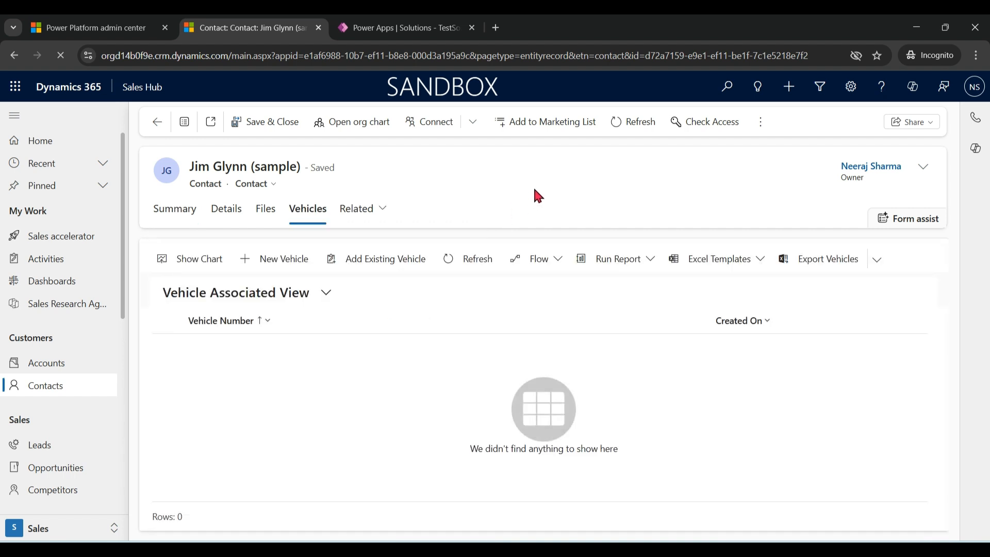
Start a new vehicle for the contact, dismiss the AI form tip and check the Vehicle Number, Vehicle Type and Year fields.
{"action": "left_click", "coordinate": [296, 262]}
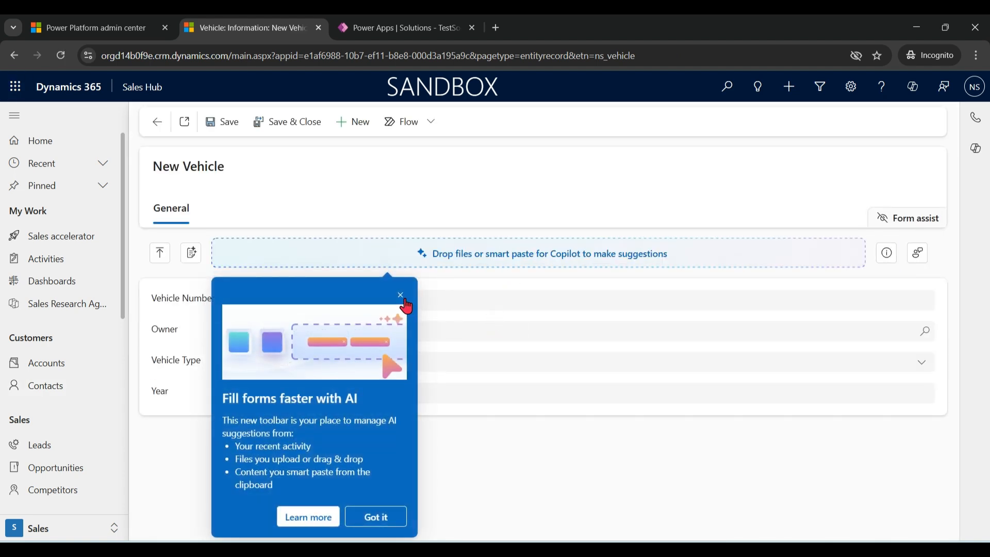
{"action": "left_click", "coordinate": [402, 295]}
{"action": "left_click", "coordinate": [484, 298]}
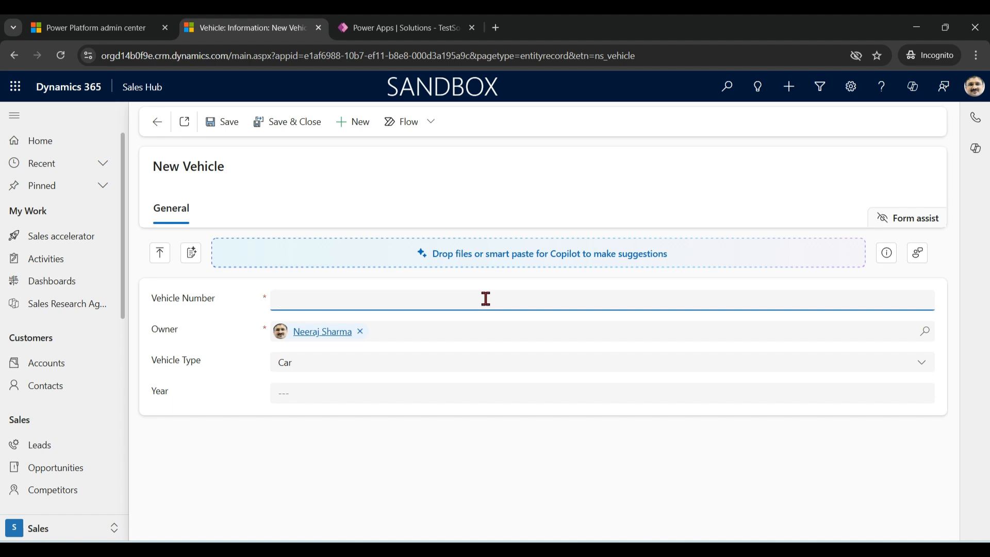
{"action": "left_click", "coordinate": [922, 363]}
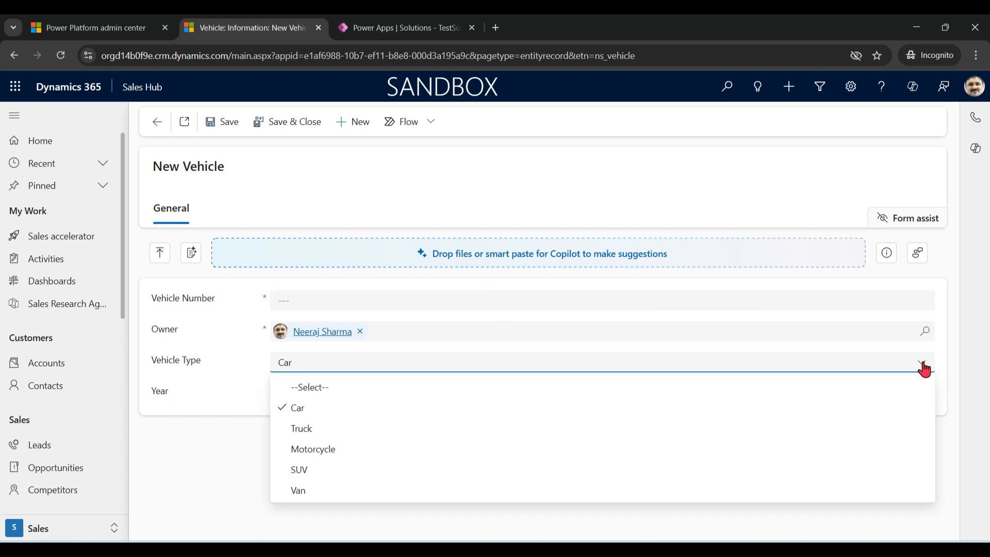
{"action": "left_click", "coordinate": [169, 411]}
{"action": "left_click", "coordinate": [318, 394]}
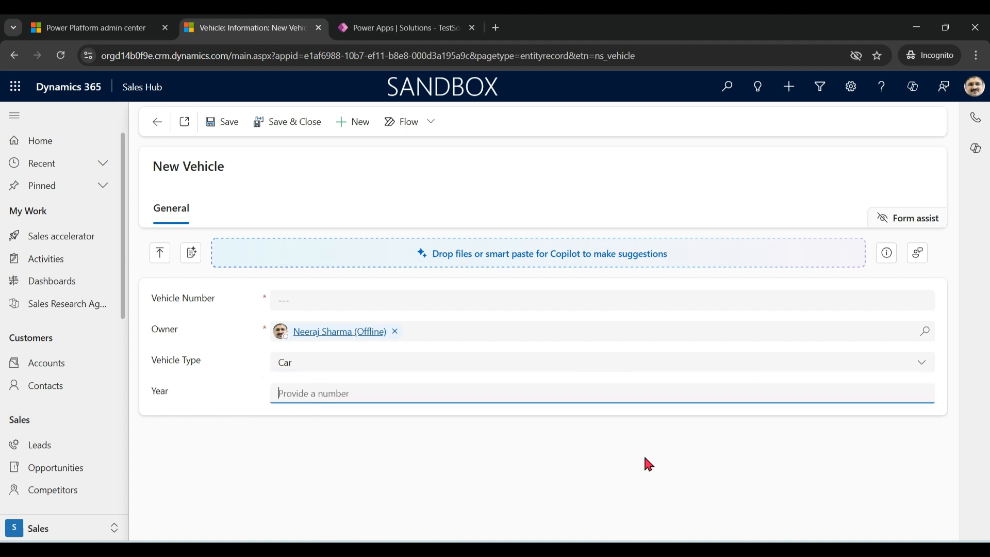
Enter DL001 as the Vehicle Number, leave the Vehicle Type as Car, and save and close the record.
{"action": "left_click", "coordinate": [751, 307]}
{"action": "type", "text": "DL"}
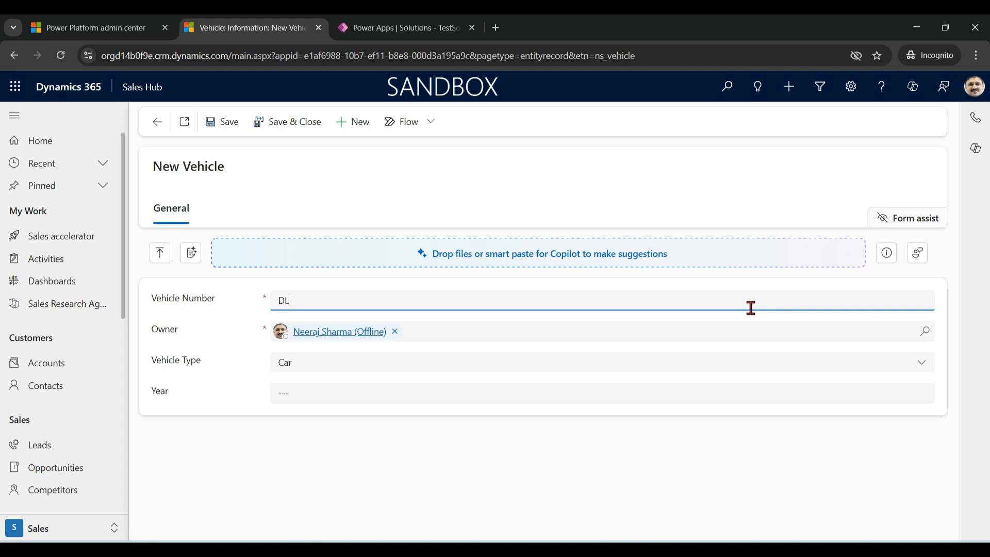
{"action": "type", "text": "001"}
{"action": "left_click", "coordinate": [922, 367]}
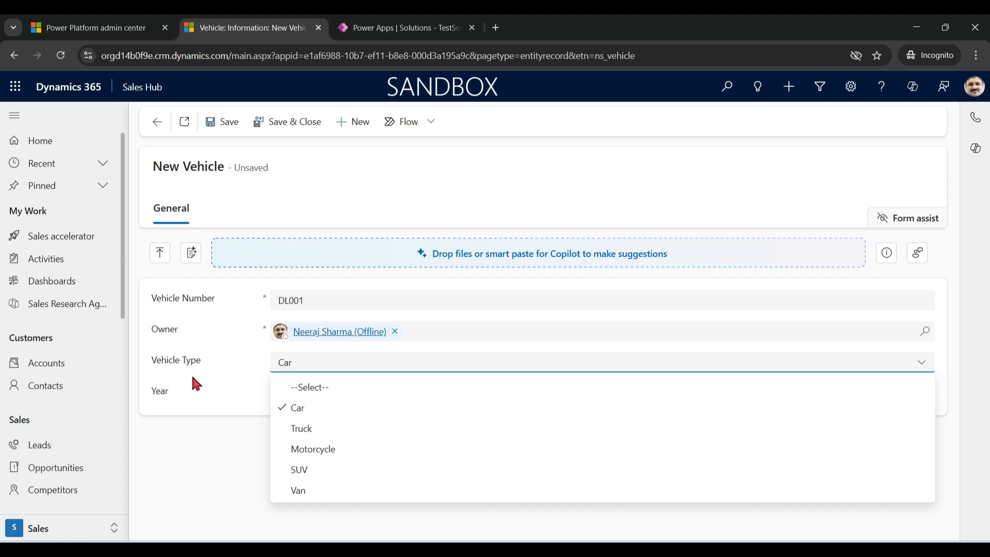
{"action": "left_click", "coordinate": [192, 394]}
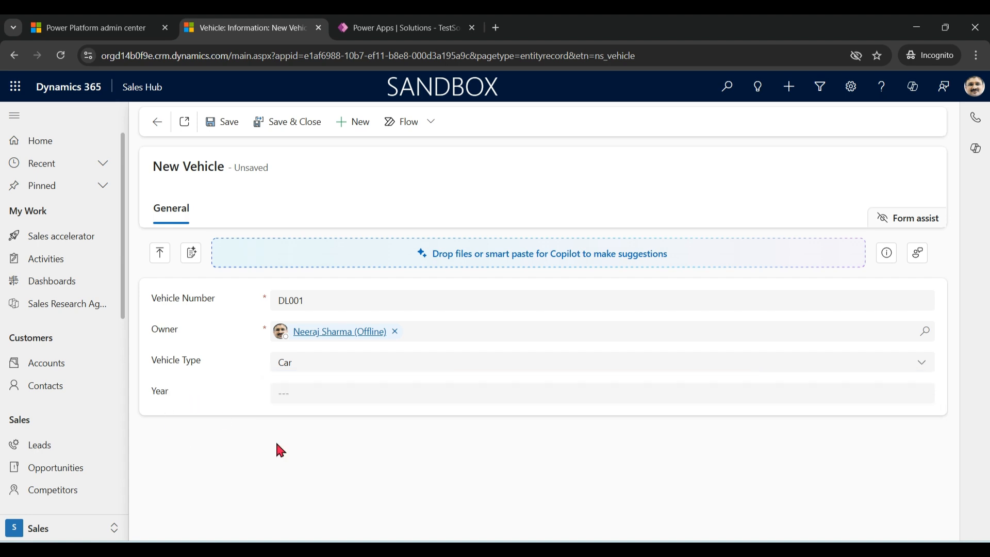
{"action": "left_click", "coordinate": [294, 123]}
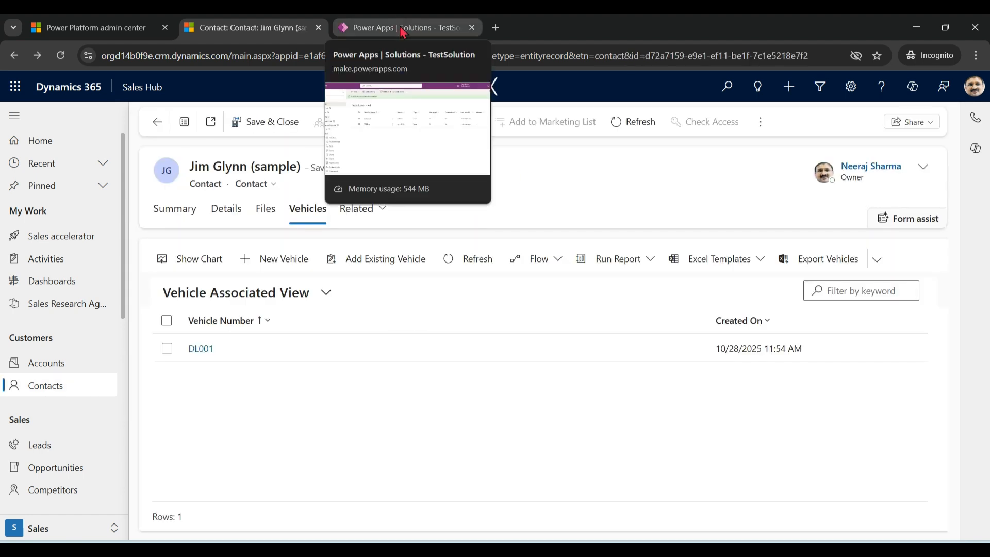
Return to TestSolution in Power Apps and open the column list of the Vehicle table.
{"action": "left_click", "coordinate": [403, 32]}
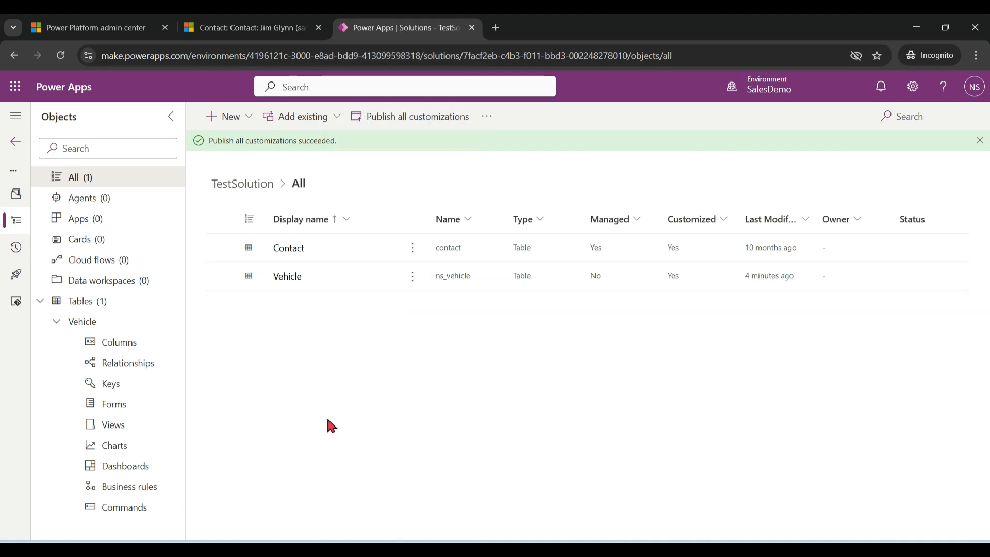
{"action": "left_click", "coordinate": [287, 276]}
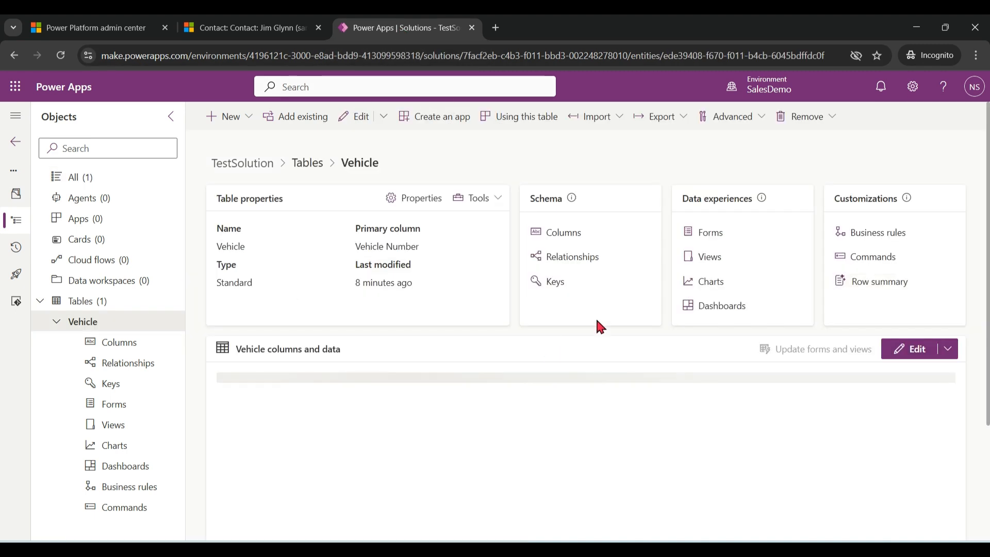
{"action": "left_click", "coordinate": [574, 233]}
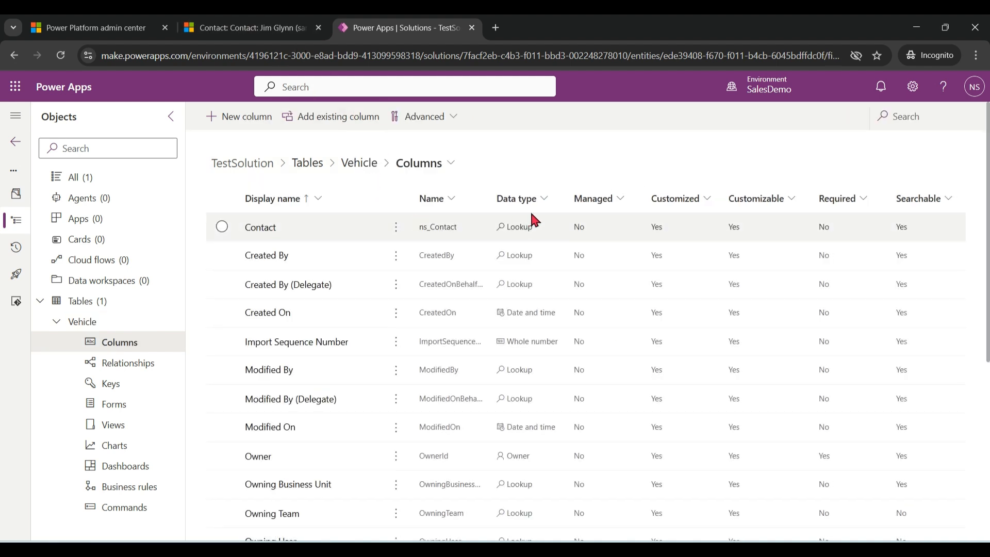
Filter the Vehicle columns to the Choice data type and open the Vehicle Type column.
{"action": "key", "text": "Down"}
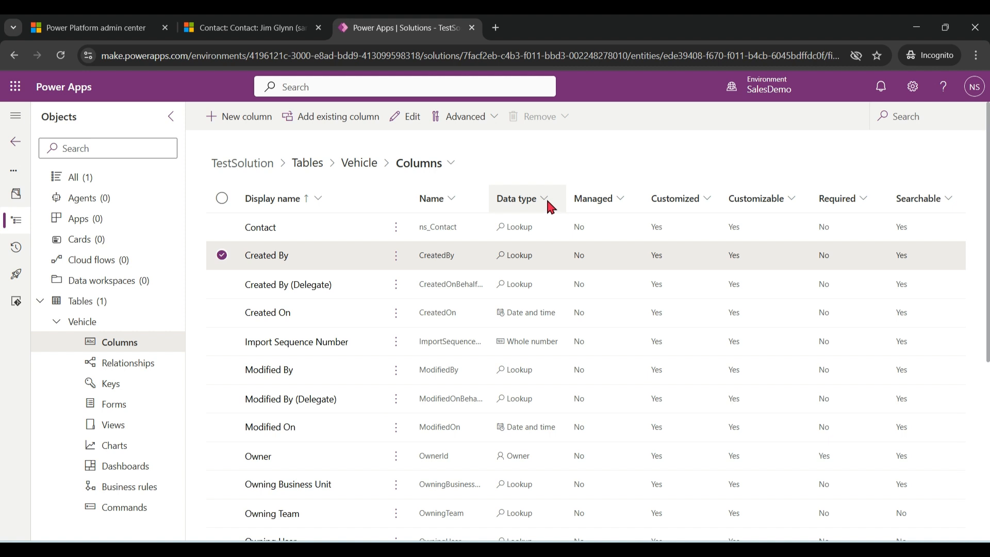
{"action": "left_click", "coordinate": [544, 202]}
{"action": "left_click", "coordinate": [538, 283]}
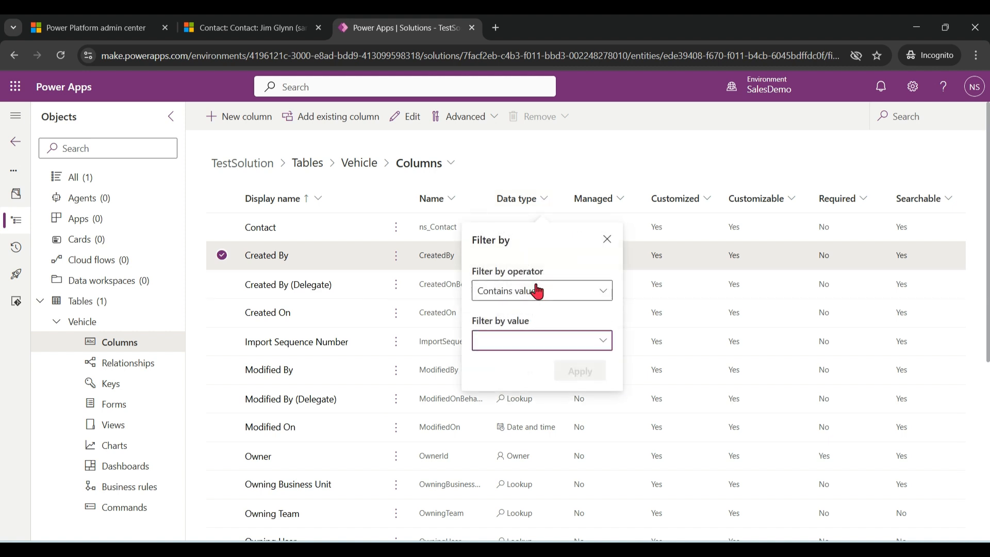
{"action": "left_click", "coordinate": [598, 343]}
{"action": "left_click", "coordinate": [514, 230]}
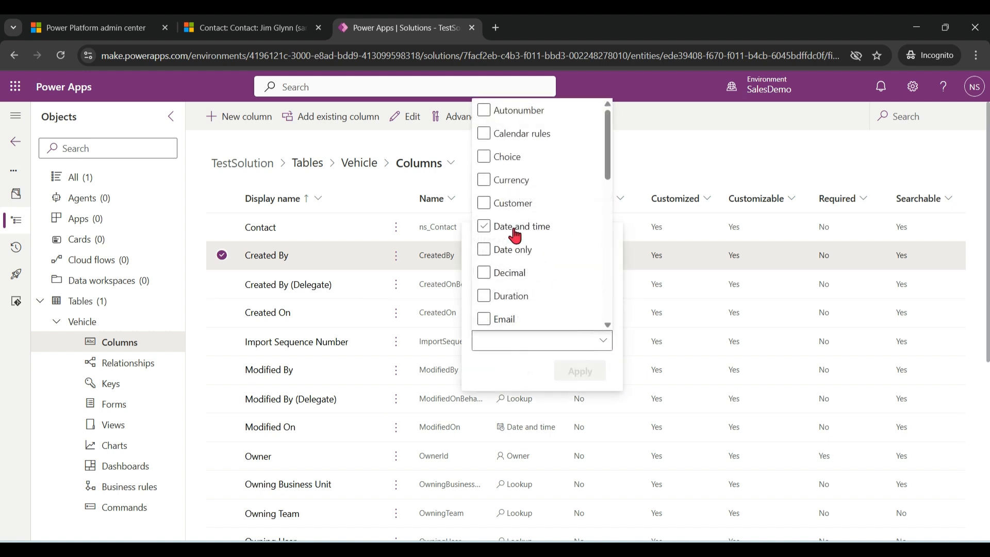
{"action": "left_click", "coordinate": [484, 157]}
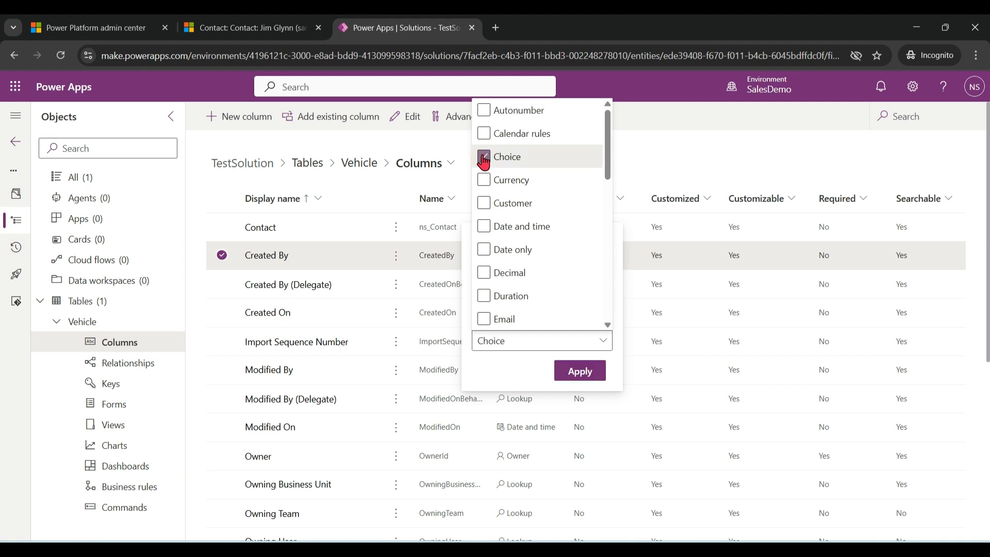
{"action": "left_click", "coordinate": [587, 379]}
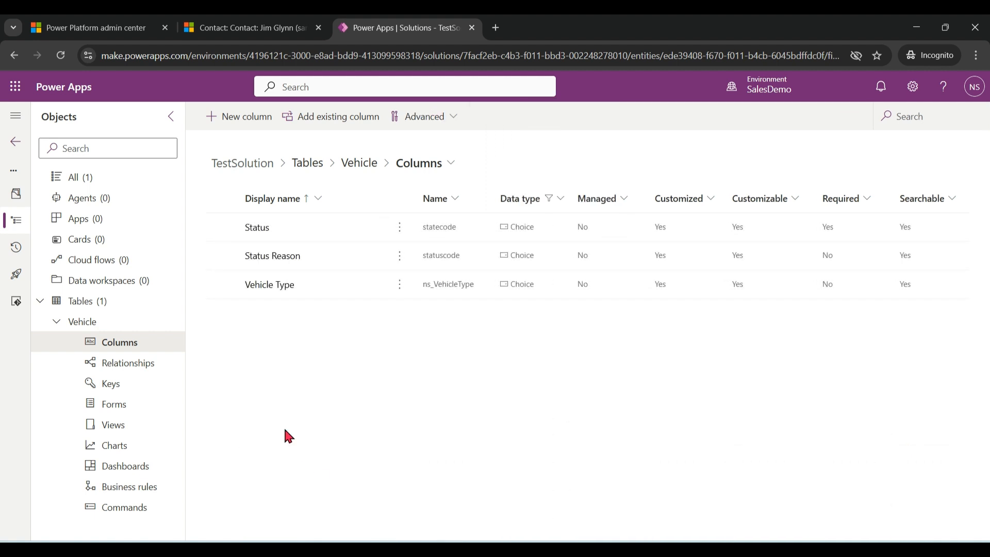
{"action": "left_click", "coordinate": [273, 286]}
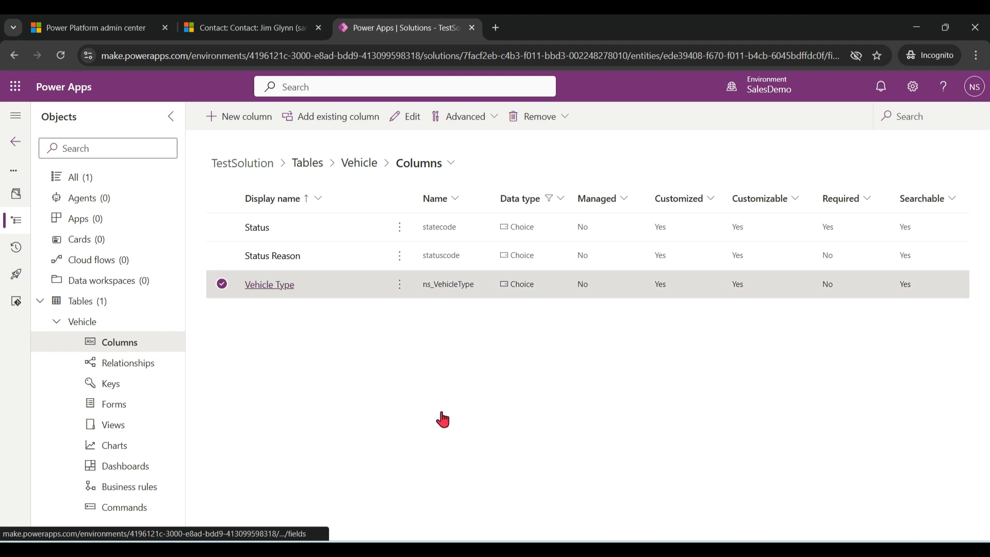
Delete the Truck and Van choices from the Vehicle Type column.
{"action": "left_click_drag", "start_coordinate": [984, 305], "coordinate": [988, 485]}
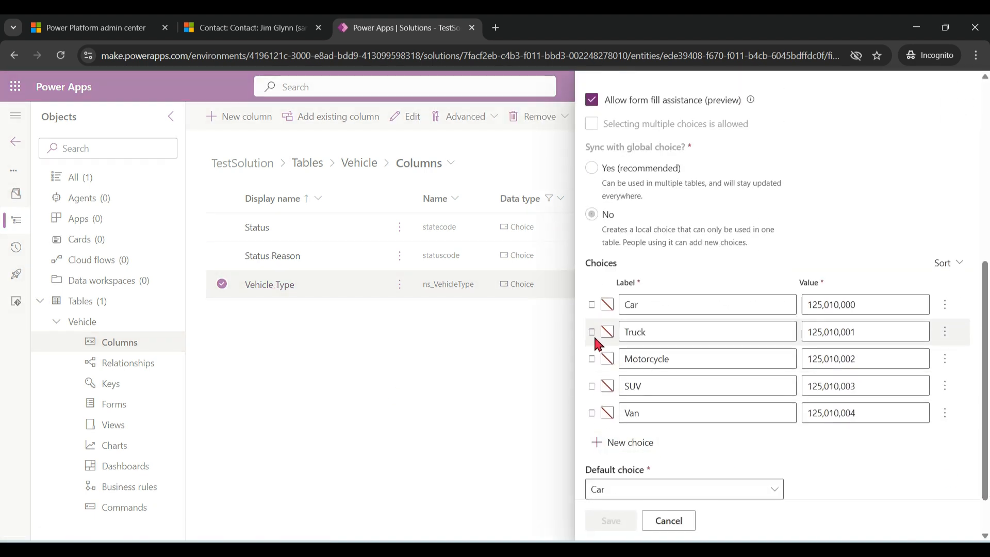
{"action": "left_click", "coordinate": [945, 331]}
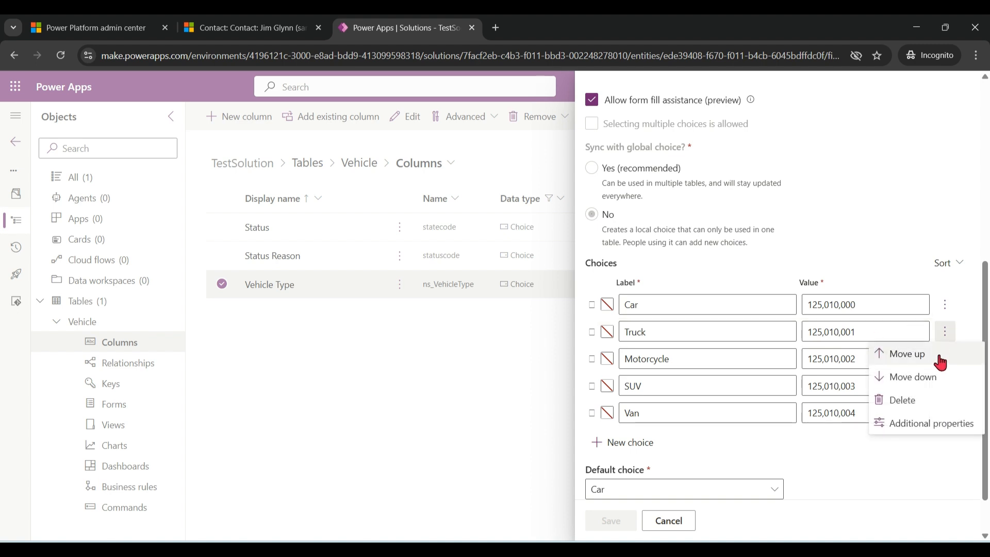
{"action": "left_click", "coordinate": [928, 403]}
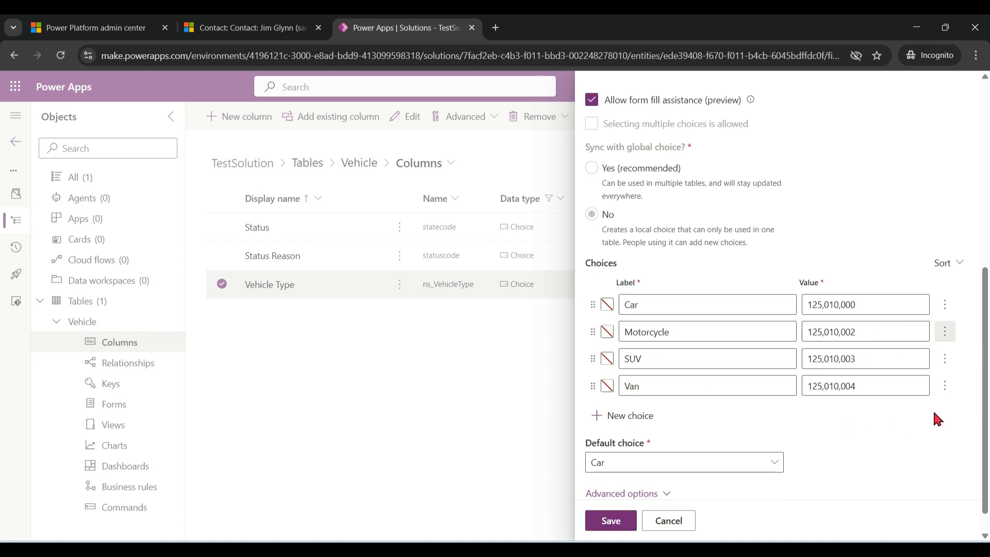
{"action": "left_click", "coordinate": [945, 386]}
{"action": "left_click", "coordinate": [912, 454]}
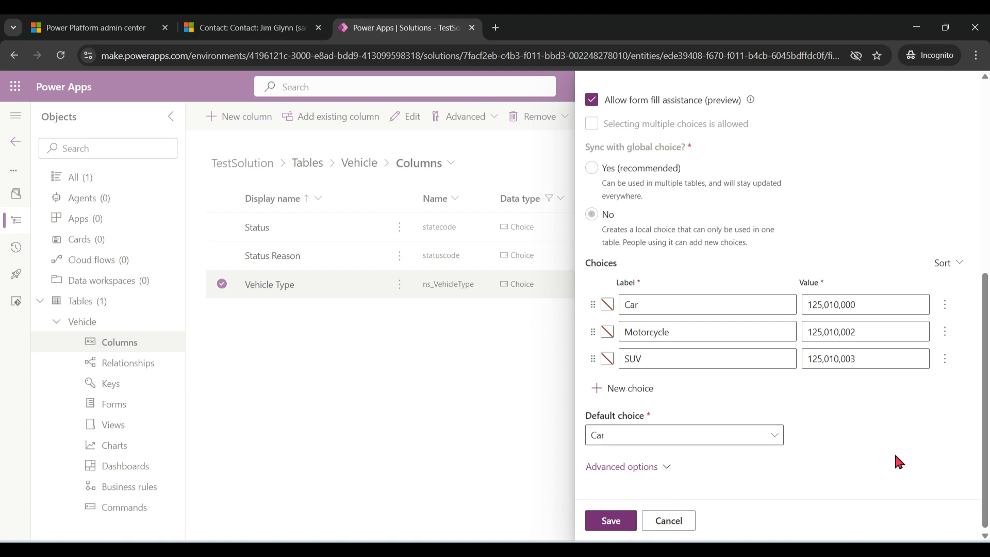
Add a Racing Bike choice to the Vehicle Type column and save the column.
{"action": "left_click", "coordinate": [630, 388]}
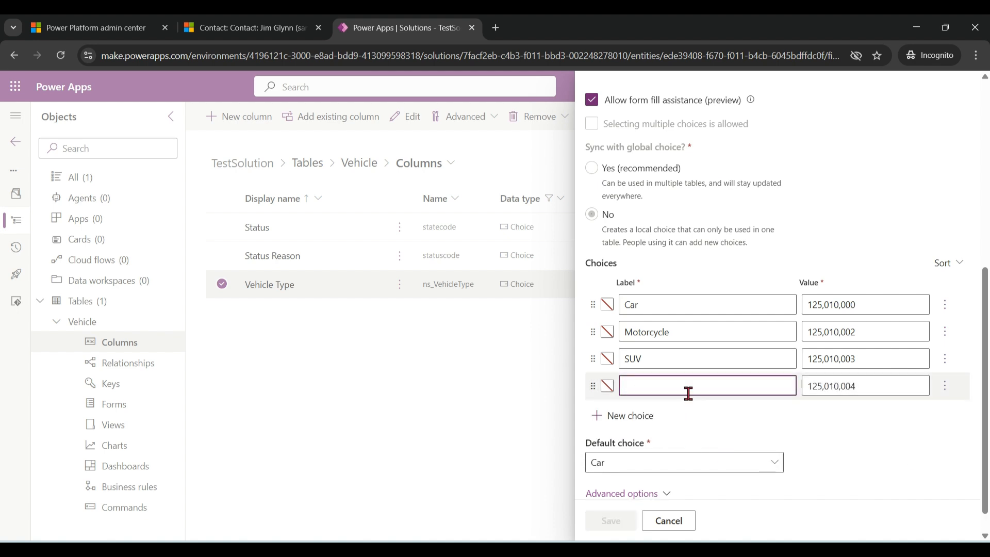
{"action": "type", "text": "Racing "}
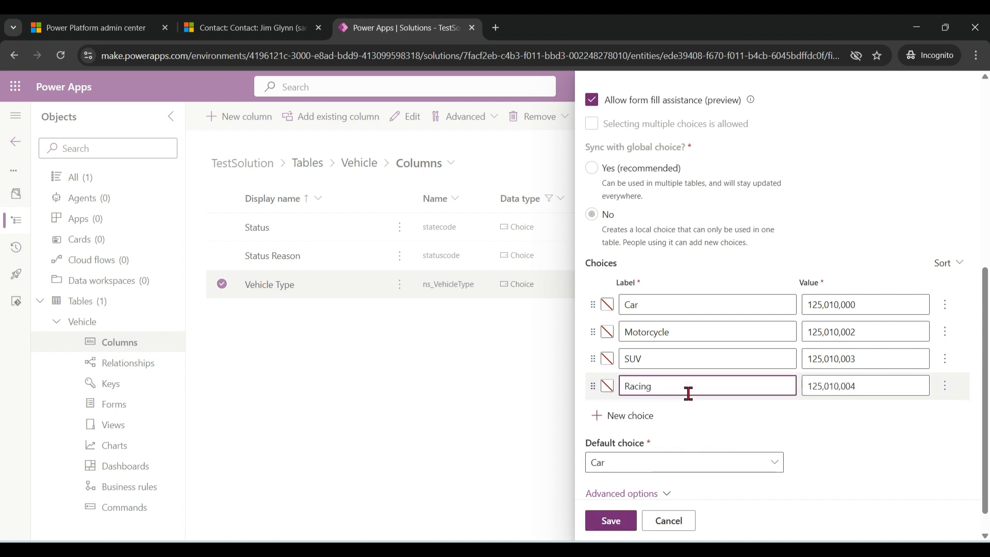
{"action": "type", "text": "Bike"}
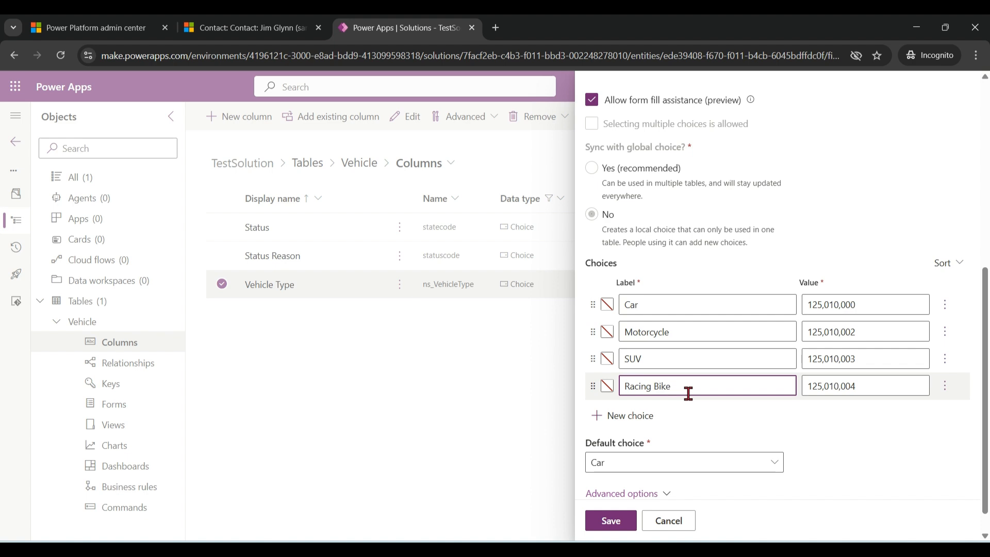
{"action": "left_click", "coordinate": [623, 526]}
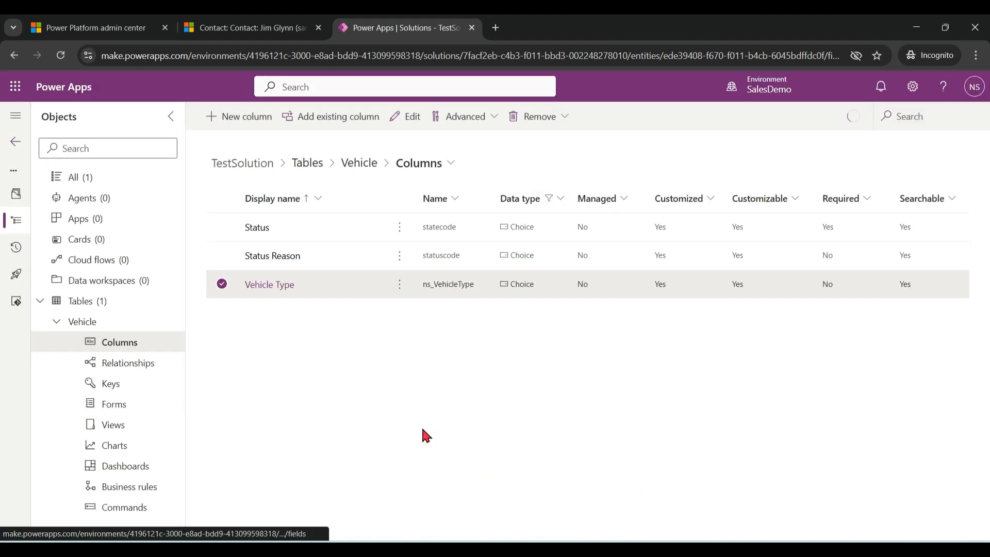
Start a new column in the Vehicle table with the display name Cubic capacity and the Whole number data type.
{"action": "left_click", "coordinate": [245, 119]}
{"action": "type", "text": "C"}
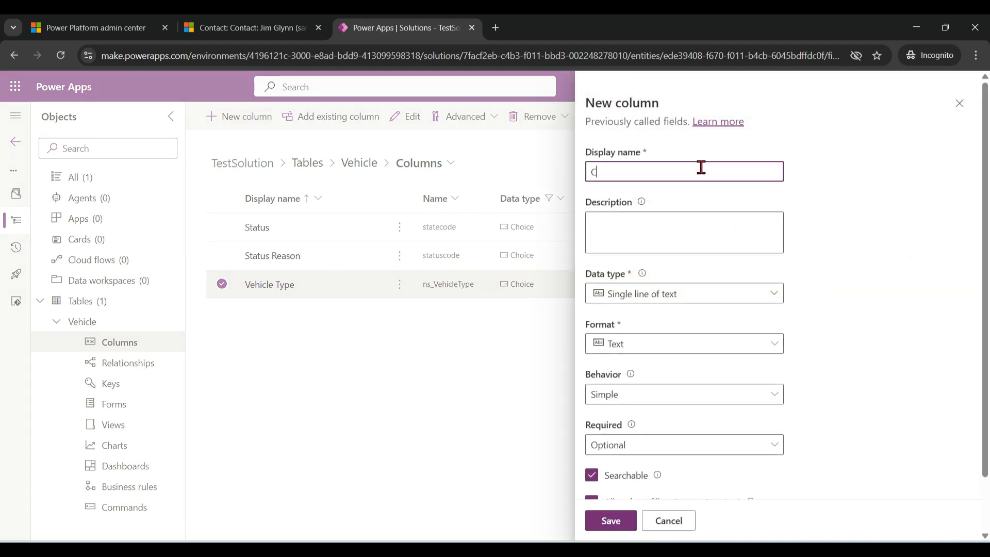
{"action": "type", "text": "ubic capacity"}
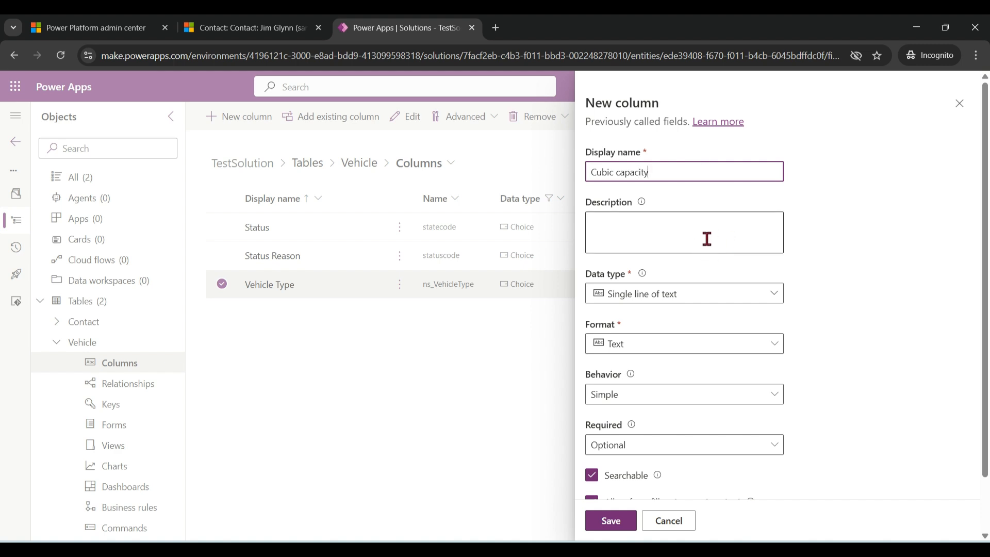
{"action": "left_click", "coordinate": [775, 299]}
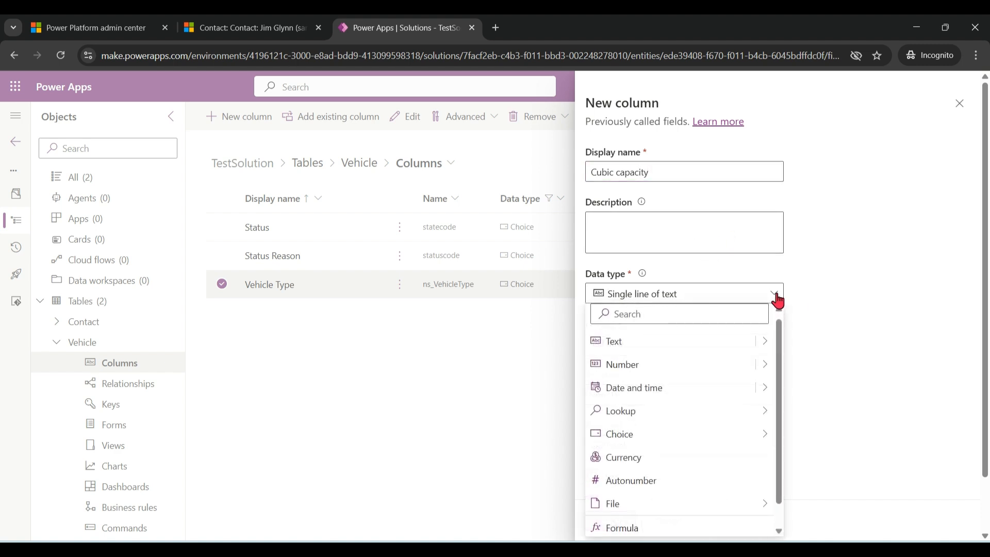
{"action": "scroll", "coordinate": [784, 356], "scroll_direction": "down", "scroll_amount": 1}
{"action": "mouse_move", "coordinate": [780, 351]}
{"action": "left_mouse_down"}
{"action": "mouse_move", "coordinate": [779, 337]}
{"action": "mouse_move", "coordinate": [784, 422]}
{"action": "mouse_move", "coordinate": [783, 344]}
{"action": "left_mouse_up"}
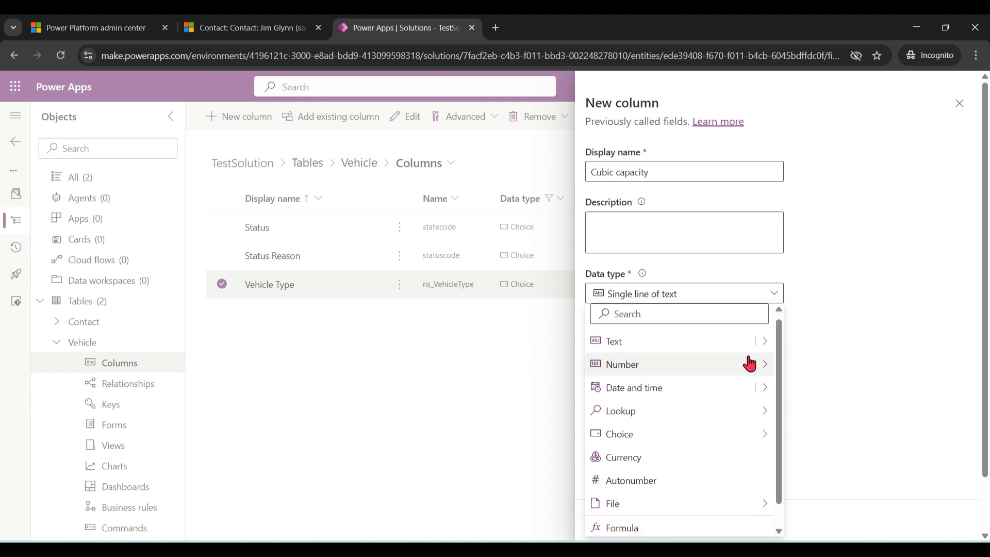
{"action": "mouse_move", "coordinate": [764, 378]}
{"action": "left_click", "coordinate": [814, 368]}
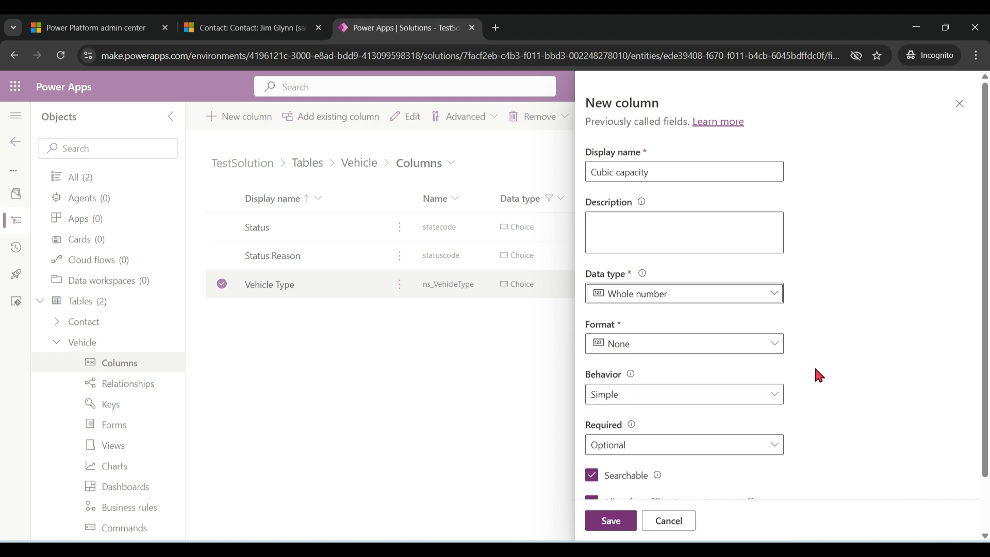
Make the Cubic capacity column Business required, save it, and publish all customizations of the solution.
{"action": "scroll", "coordinate": [805, 428], "scroll_direction": "down", "scroll_amount": 2}
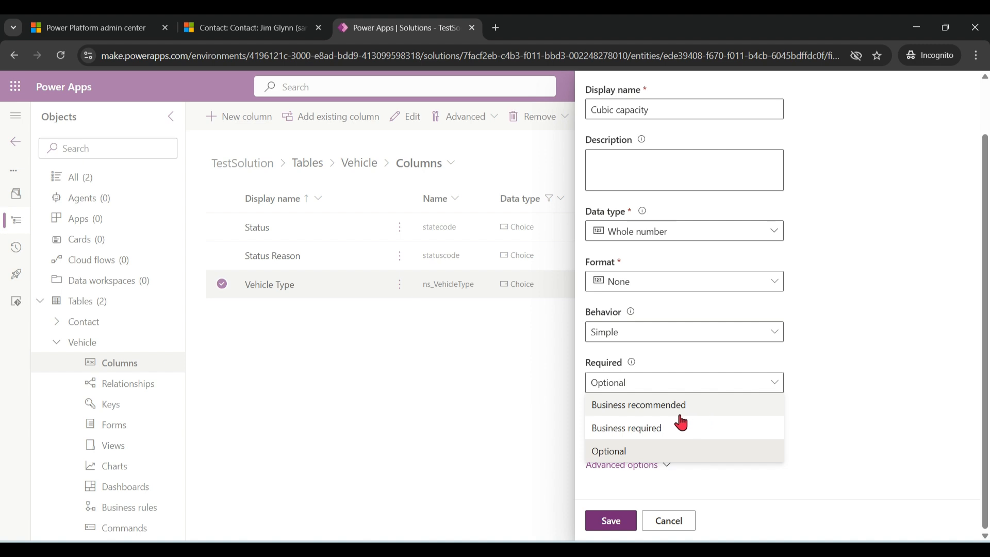
{"action": "left_click", "coordinate": [676, 432]}
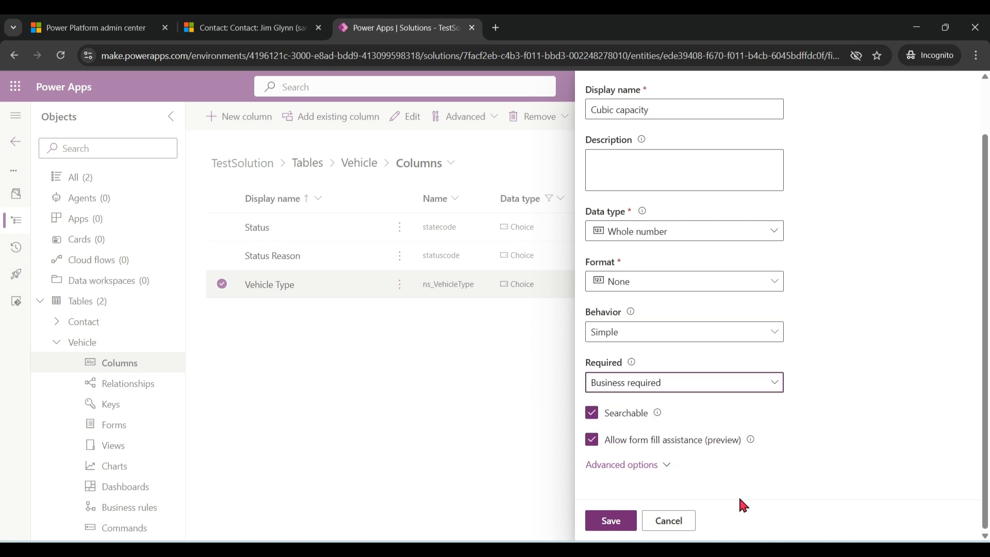
{"action": "left_click", "coordinate": [612, 521]}
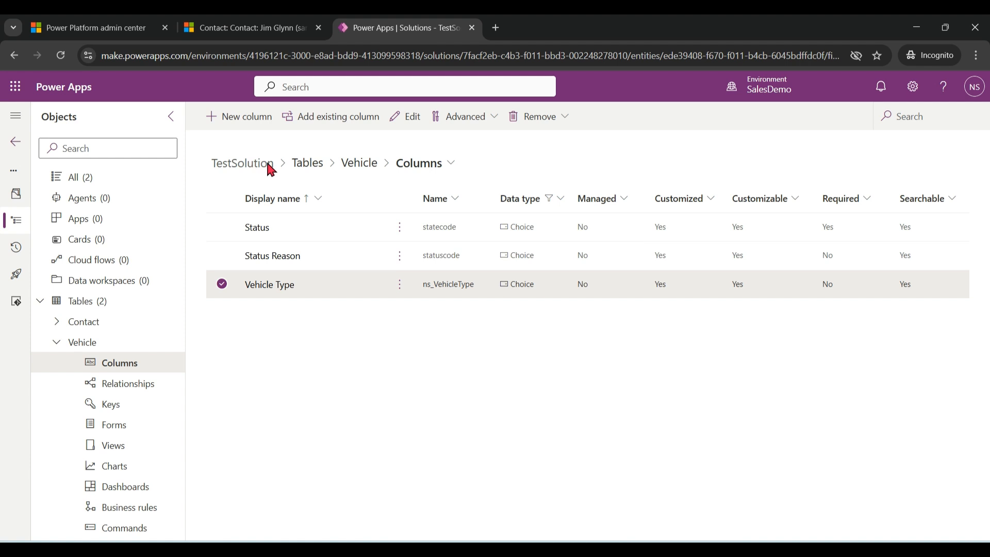
{"action": "left_click", "coordinate": [307, 163]}
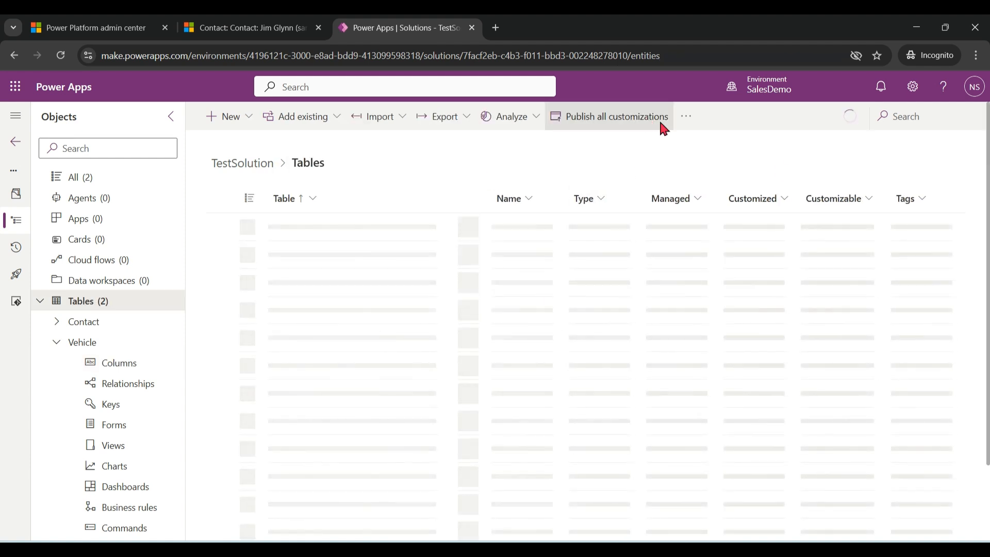
{"action": "left_click", "coordinate": [658, 124]}
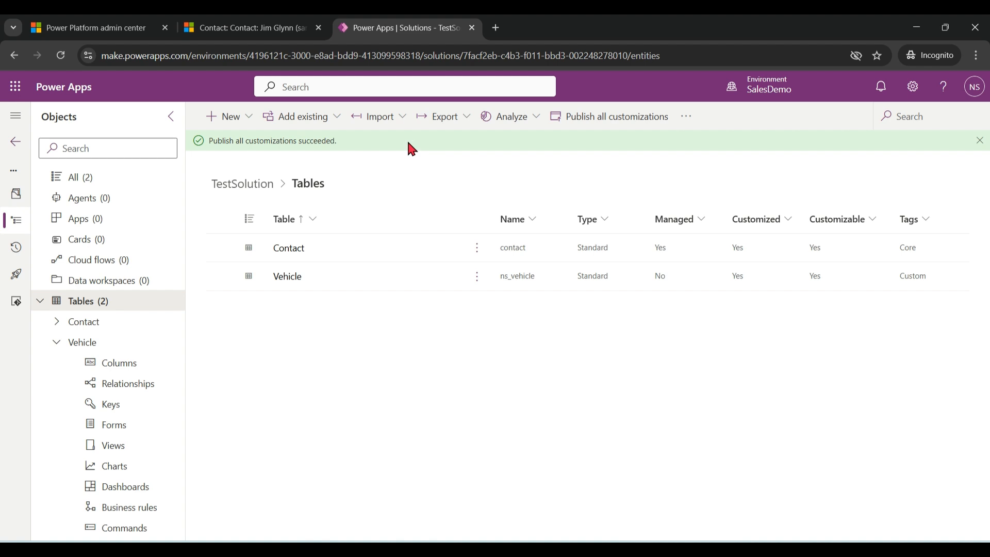
Switch to Sales Hub, leave the first contact's new vehicle form unsaved, and open a different contact from the contacts list.
{"action": "left_click", "coordinate": [265, 27]}
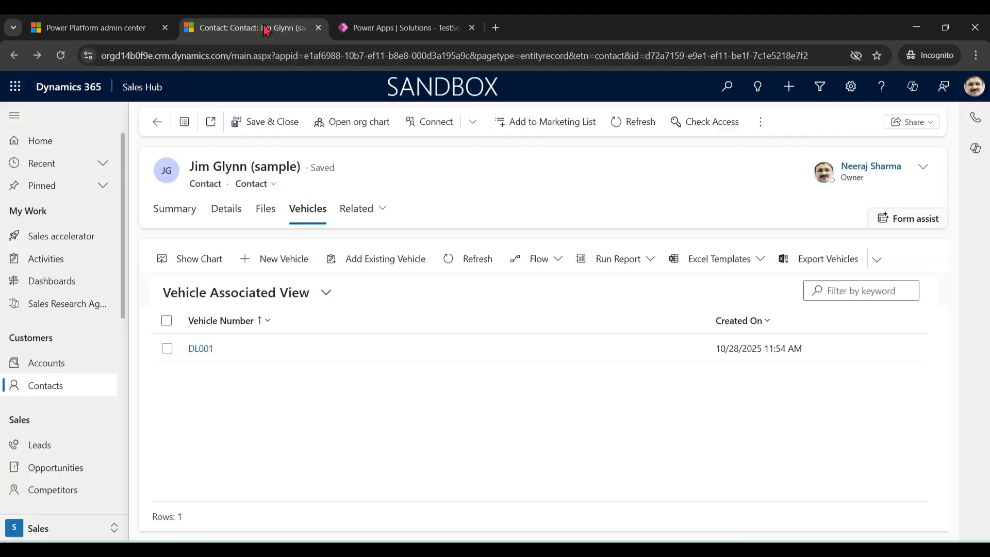
{"action": "left_click", "coordinate": [284, 259]}
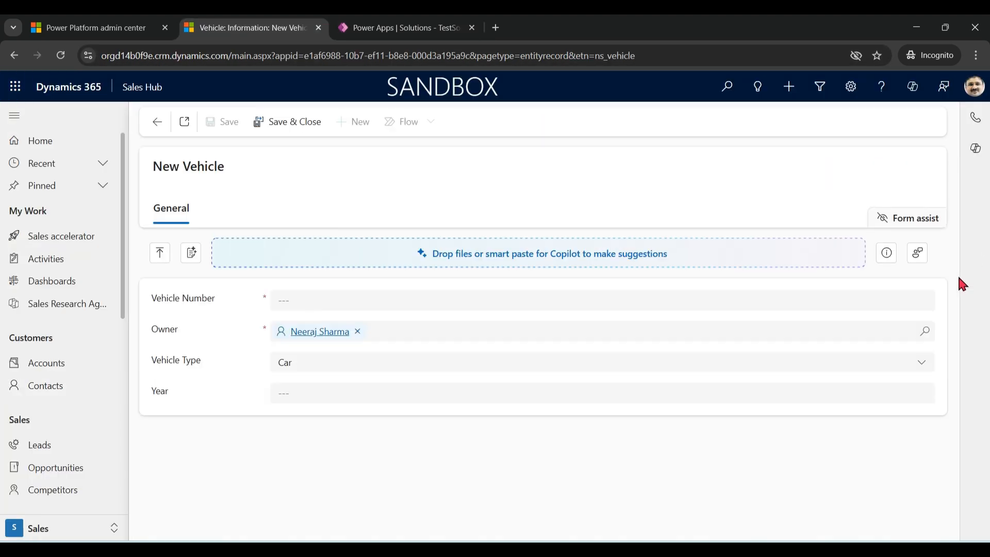
{"action": "left_click", "coordinate": [45, 385]}
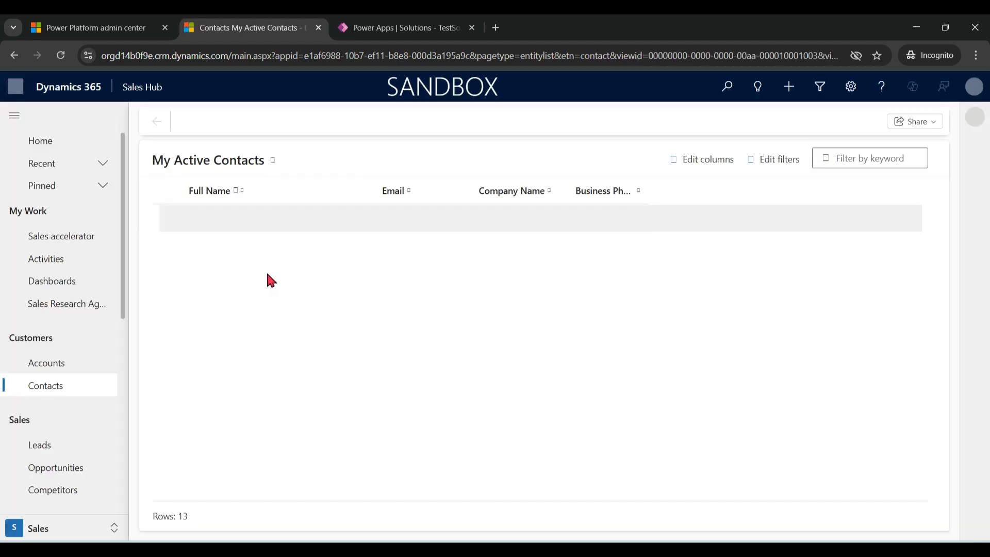
{"action": "left_click", "coordinate": [237, 252]}
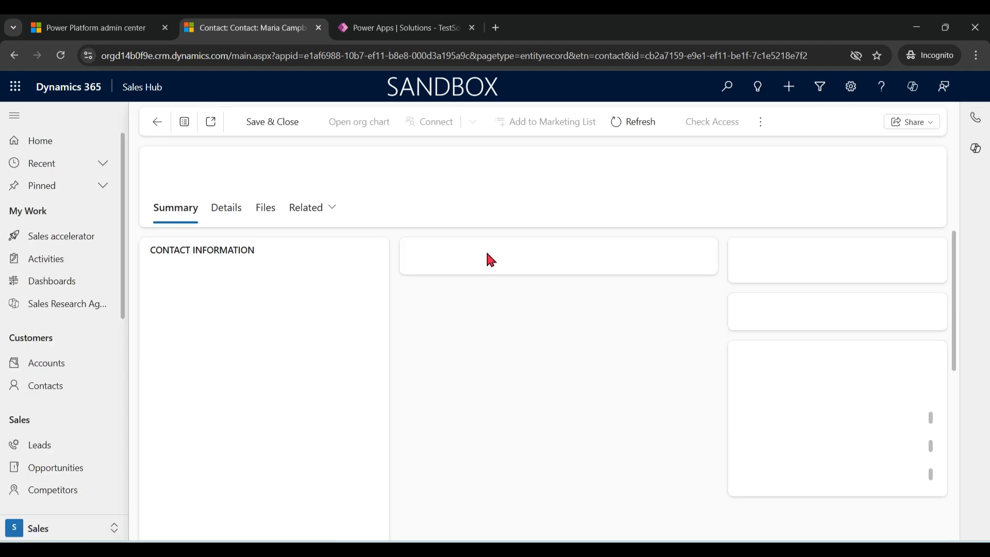
Start a new vehicle from the contact's related Vehicles and set its Vehicle Type to Racing Bike.
{"action": "left_click", "coordinate": [332, 215]}
{"action": "left_click_drag", "start_coordinate": [471, 369], "coordinate": [472, 406]}
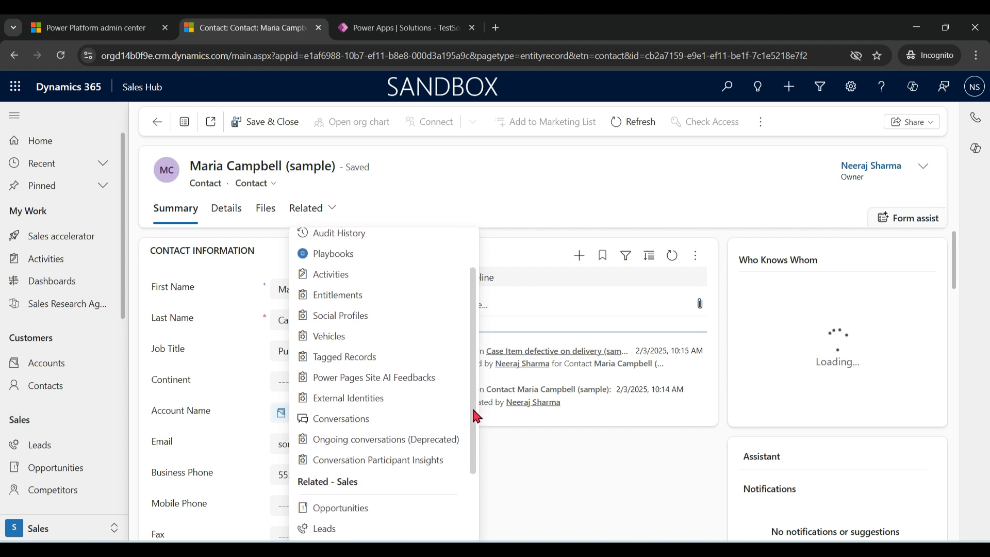
{"action": "left_click", "coordinate": [363, 335]}
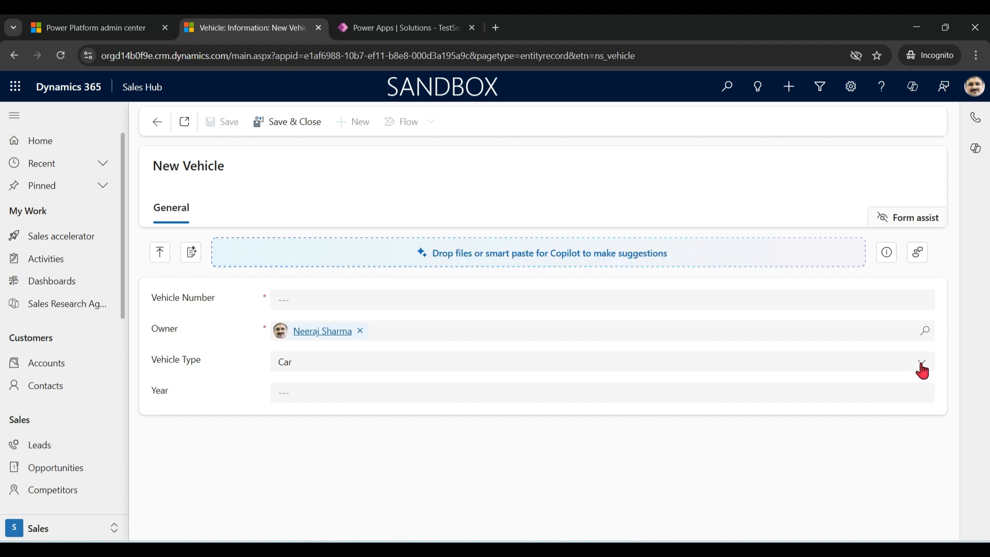
{"action": "left_click", "coordinate": [922, 366]}
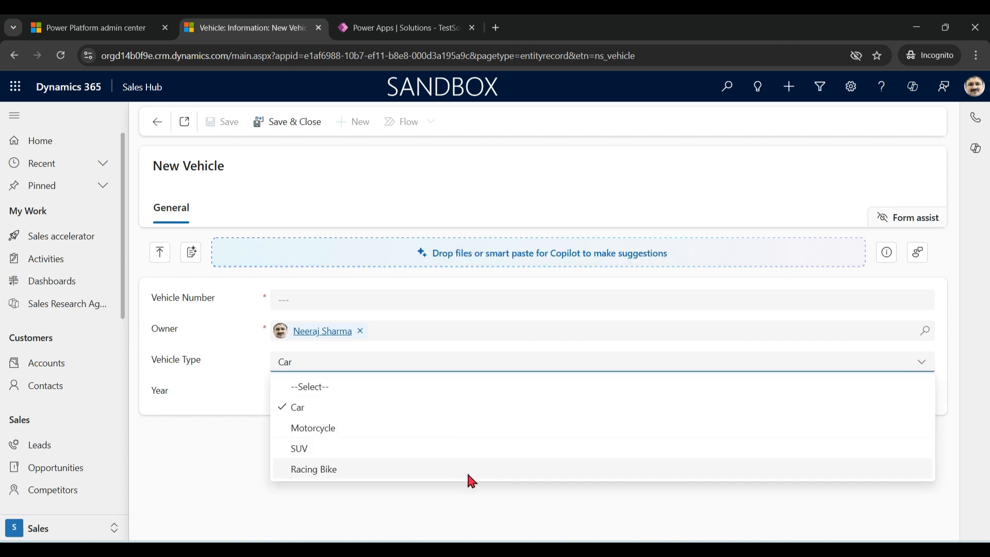
{"action": "left_click", "coordinate": [442, 474]}
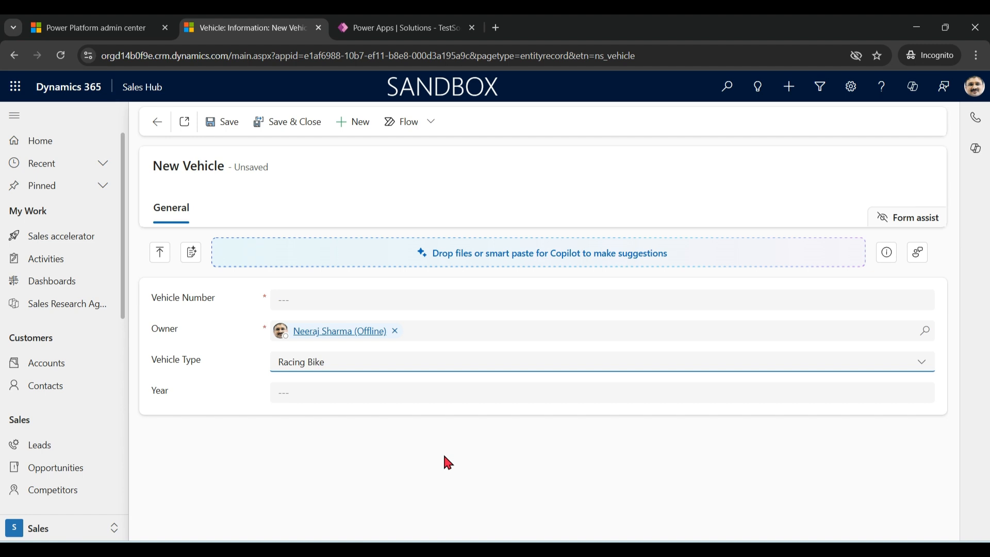
Return to TestSolution in Power Apps and open the Vehicle table's main Information form for editing.
{"action": "left_click", "coordinate": [415, 31]}
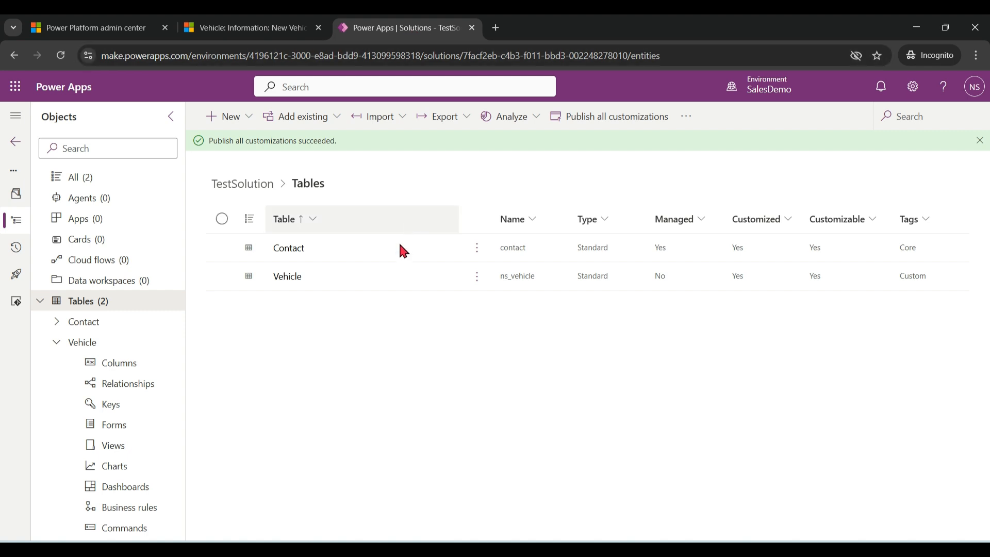
{"action": "left_click", "coordinate": [285, 278]}
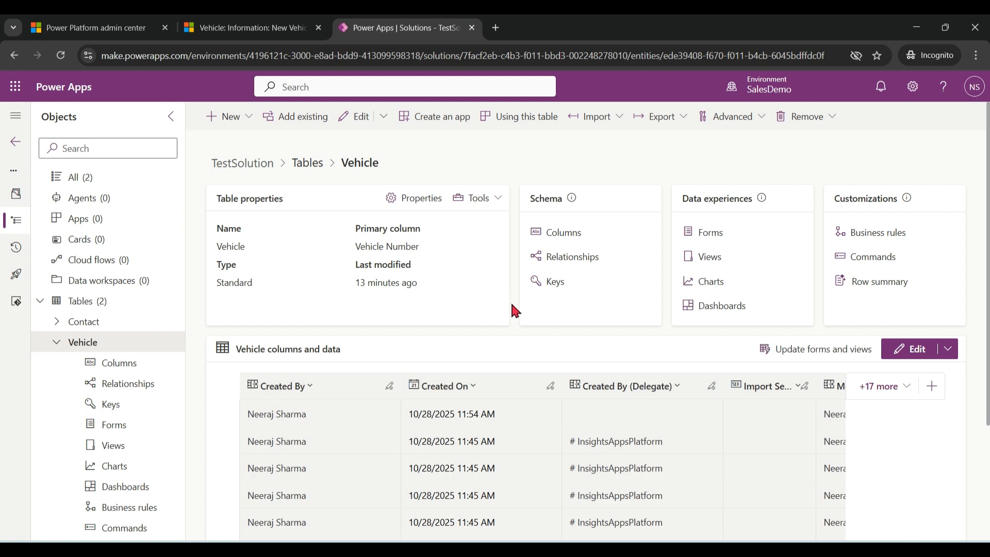
{"action": "left_click", "coordinate": [710, 233]}
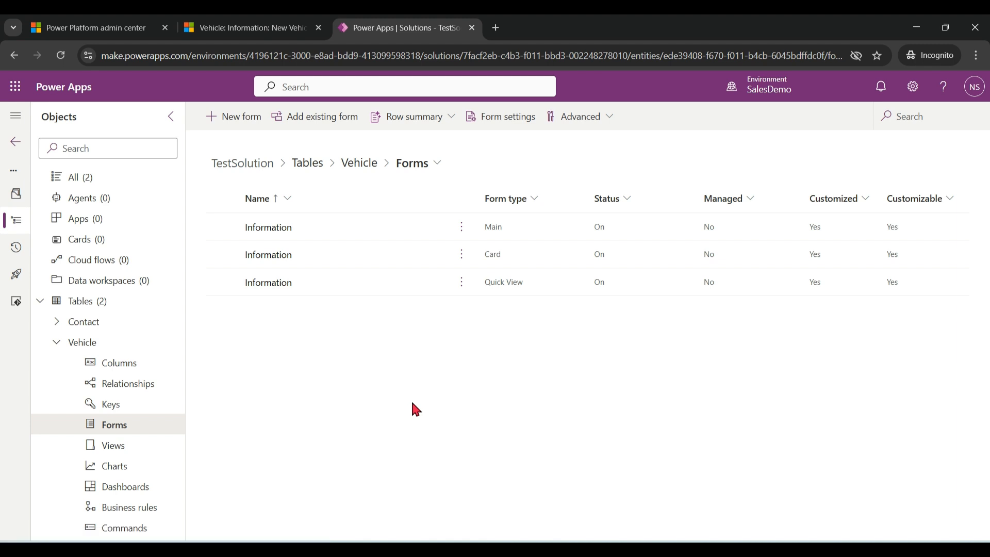
{"action": "left_click", "coordinate": [269, 227]}
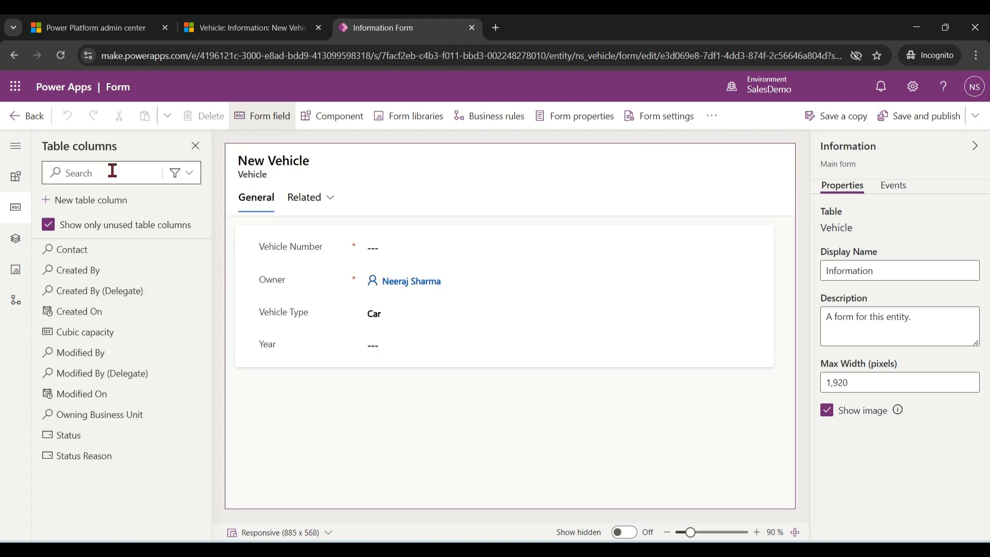
Find the Cubic capacity column and place it on the form between Vehicle Type and Year.
{"action": "left_click", "coordinate": [114, 174]}
{"action": "type", "text": "cubic"}
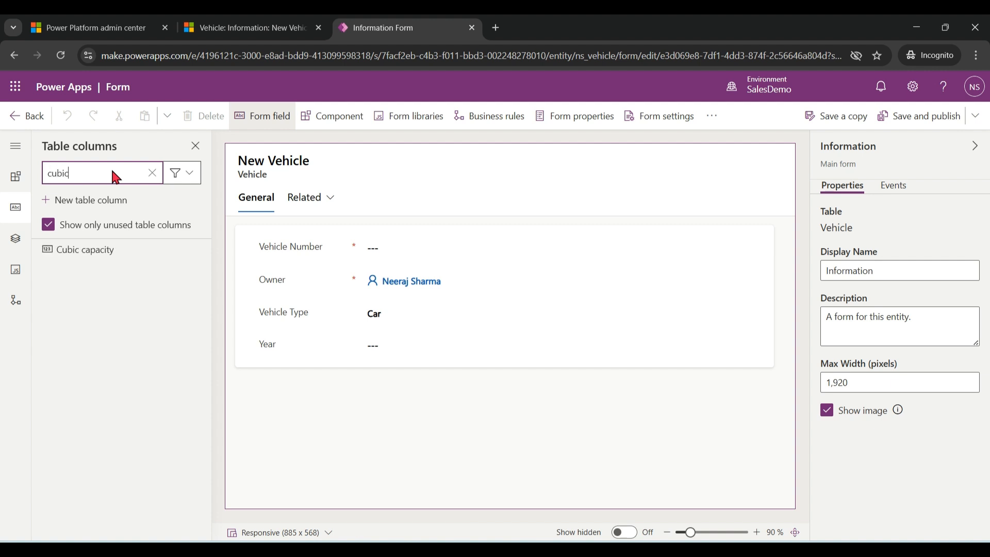
{"action": "left_click_drag", "start_coordinate": [100, 261], "coordinate": [364, 334]}
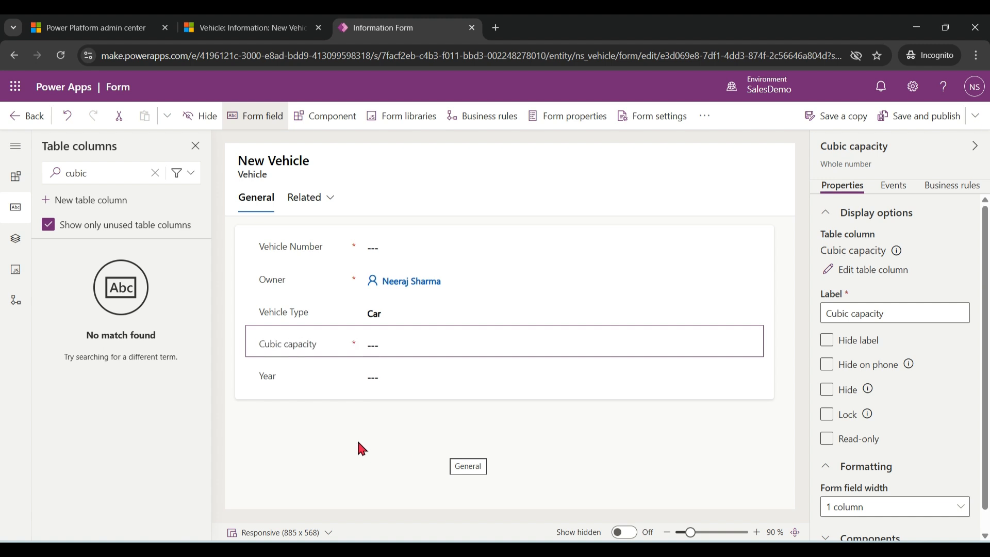
Move the Owner field from the General section into the form header, then save and publish the form.
{"action": "left_click", "coordinate": [284, 288]}
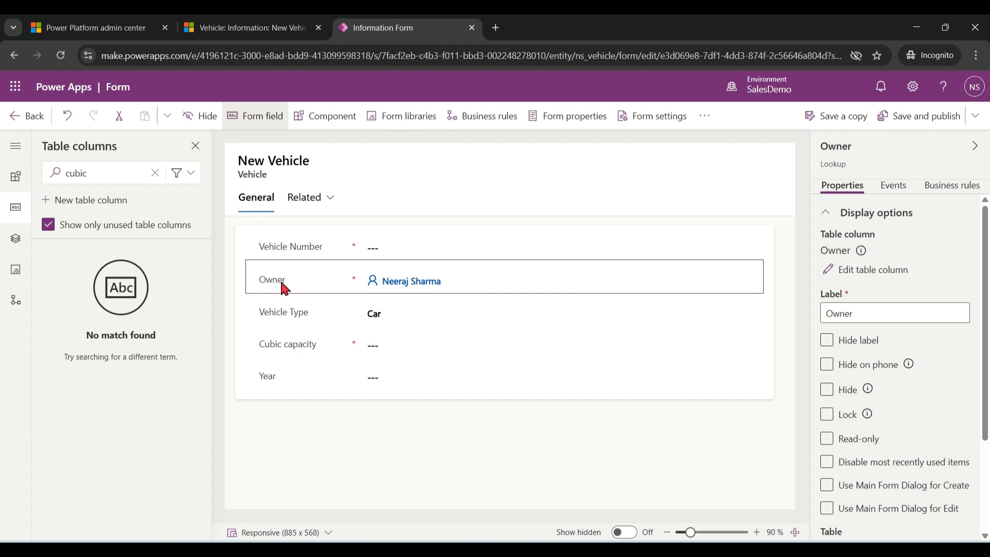
{"action": "left_click", "coordinate": [15, 240]}
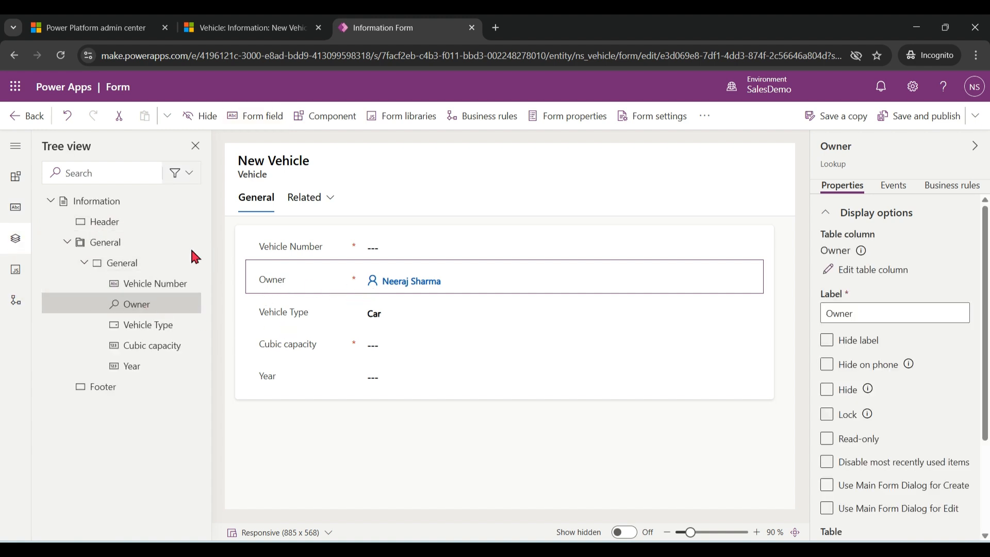
{"action": "left_click", "coordinate": [93, 227]}
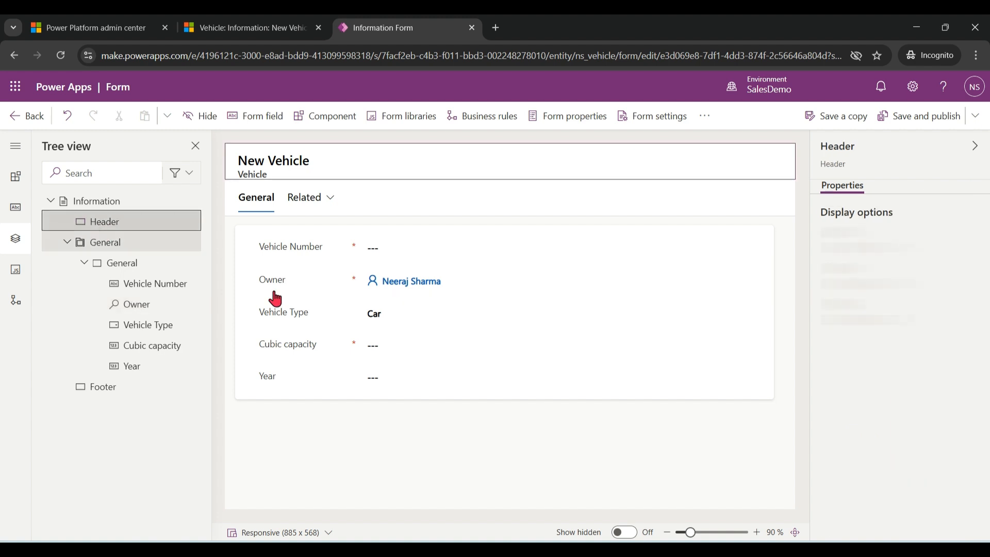
{"action": "left_click_drag", "start_coordinate": [422, 283], "coordinate": [550, 159]}
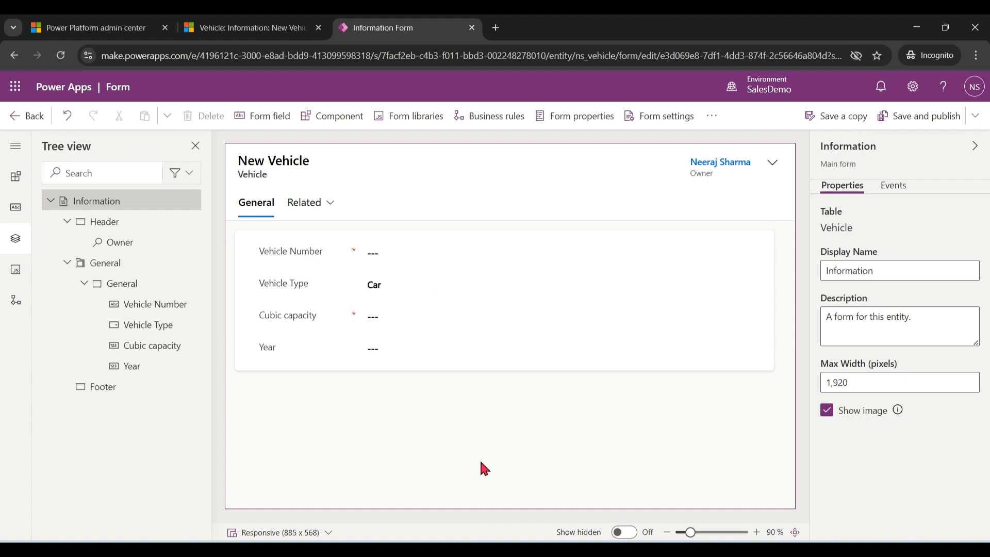
{"action": "left_click", "coordinate": [945, 116]}
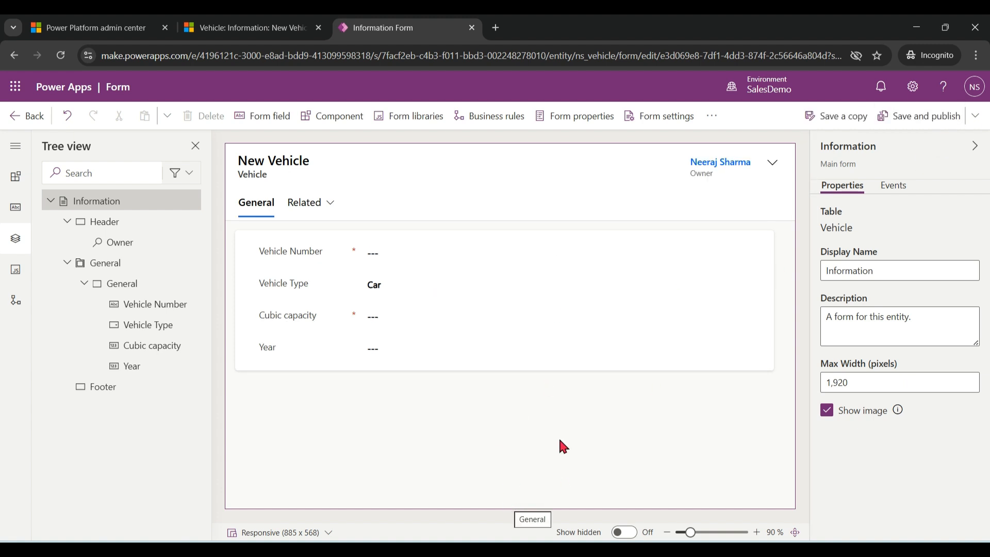
Switch to Sales Hub and reload the new vehicle form to load the published layout.
{"action": "left_click", "coordinate": [246, 28]}
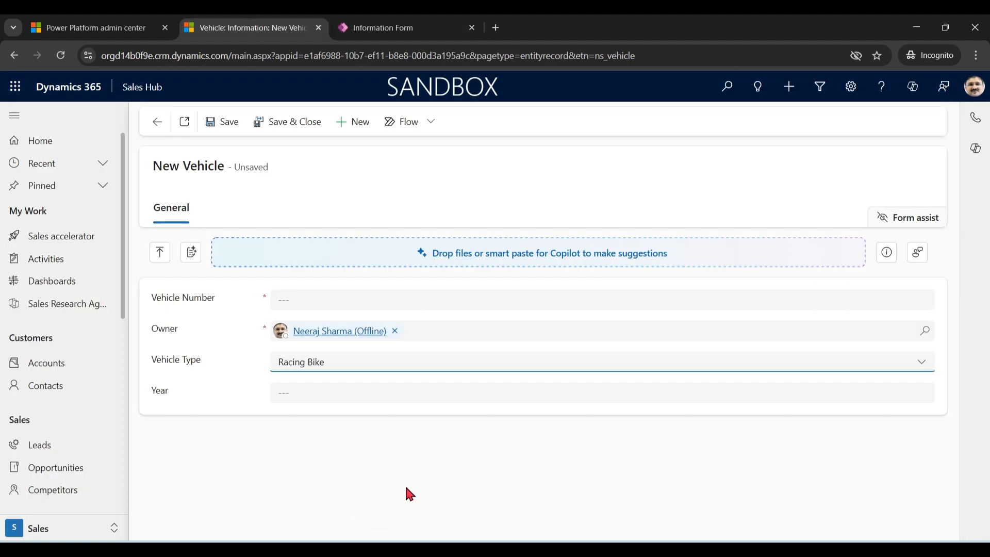
{"action": "key", "text": "F5"}
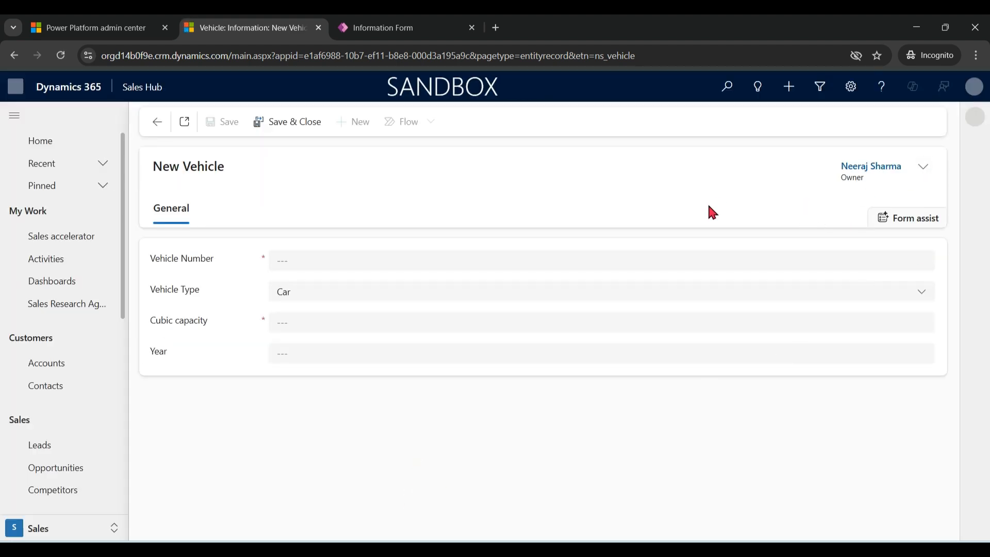
{"action": "left_click", "coordinate": [318, 323]}
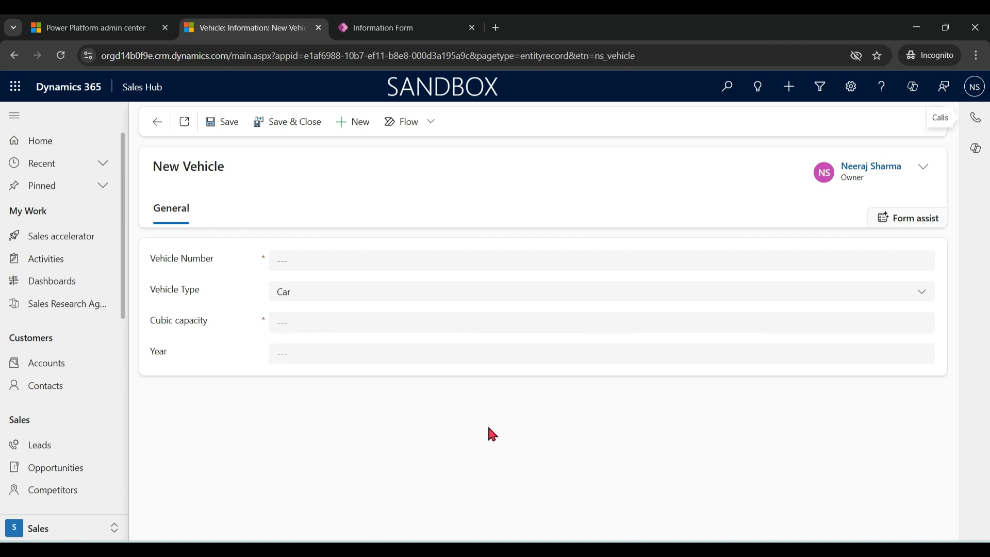
Fill in Vehicle Number DL002, Cubic capacity 1600 and Year 2020, save and close the vehicle, and reopen its record.
{"action": "left_click", "coordinate": [330, 260]}
{"action": "type", "text": "DL002"}
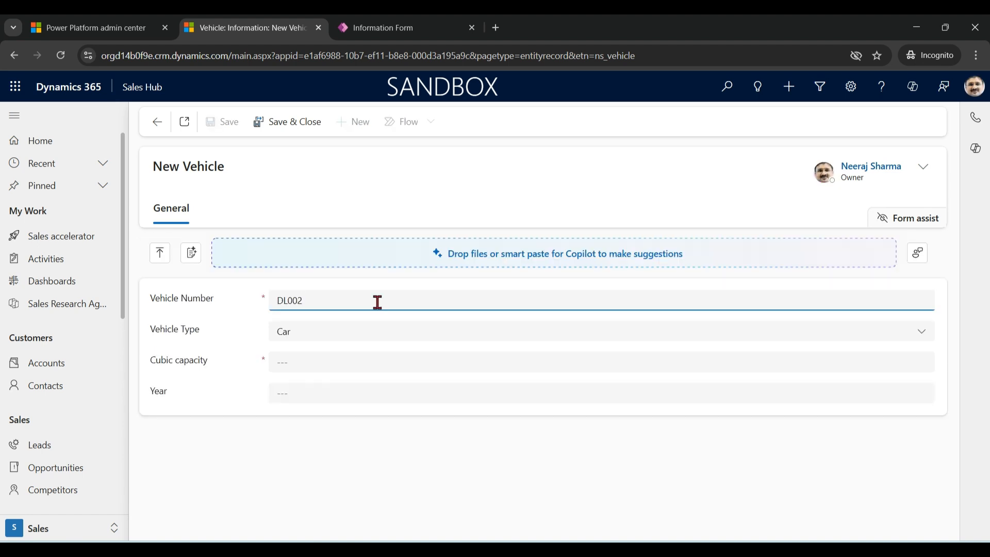
{"action": "key", "text": "Tab"}
{"action": "left_click", "coordinate": [366, 355]}
{"action": "type", "text": "1600"}
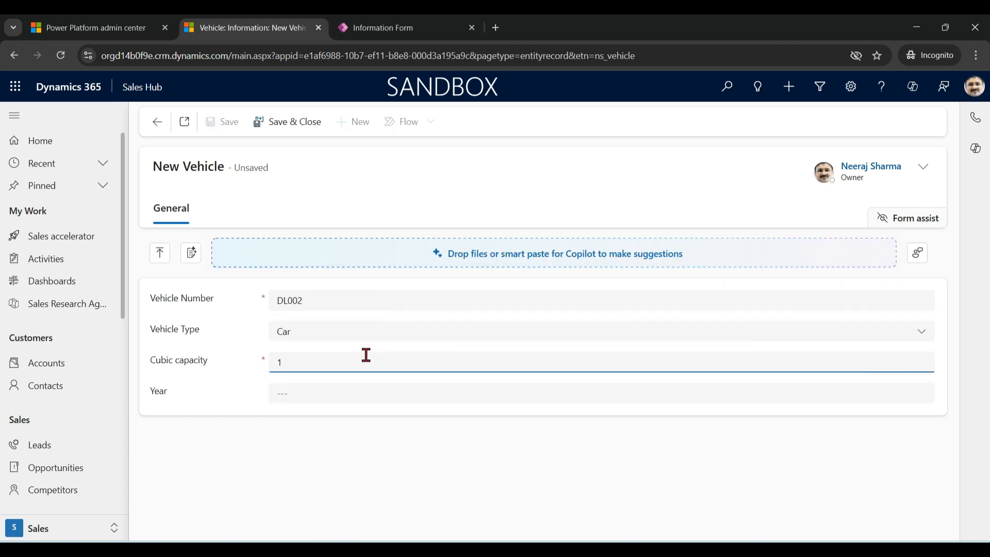
{"action": "key", "text": "Tab"}
{"action": "type", "text": "2020"}
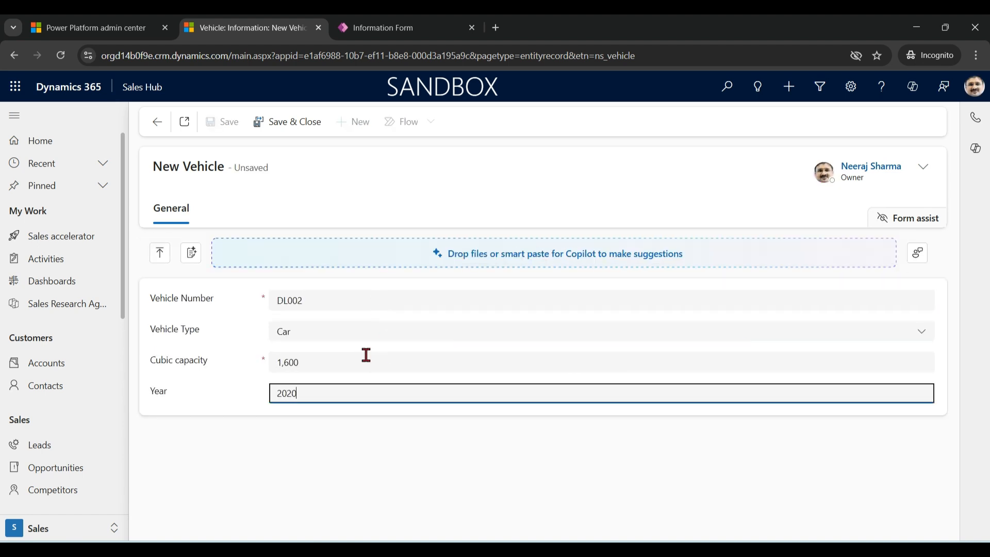
{"action": "left_click", "coordinate": [295, 123]}
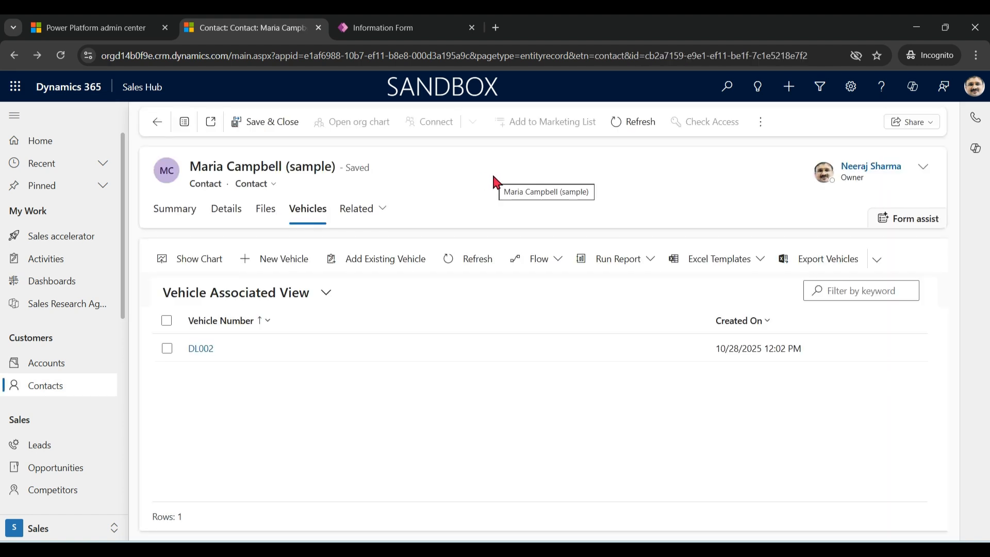
{"action": "left_click", "coordinate": [201, 349]}
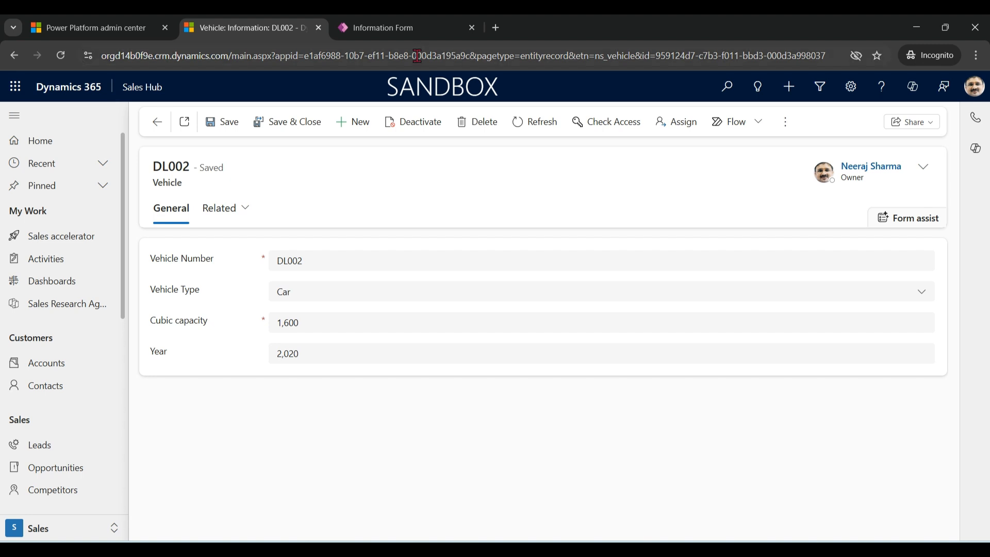
Switch to the Power Apps form editor, find the Contact column, and place it between Vehicle Number and Vehicle Type.
{"action": "left_click", "coordinate": [407, 27]}
{"action": "left_click", "coordinate": [263, 116]}
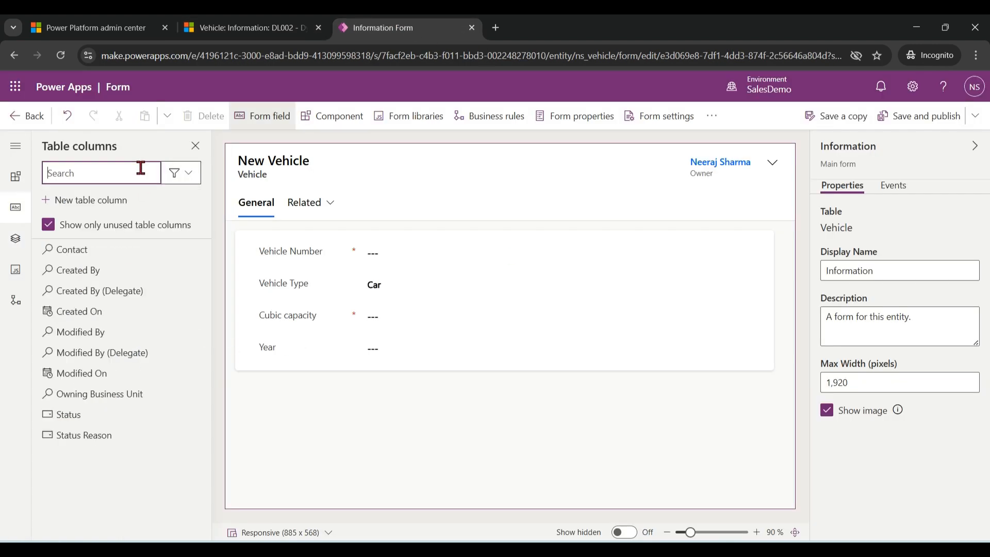
{"action": "type", "text": "contact"}
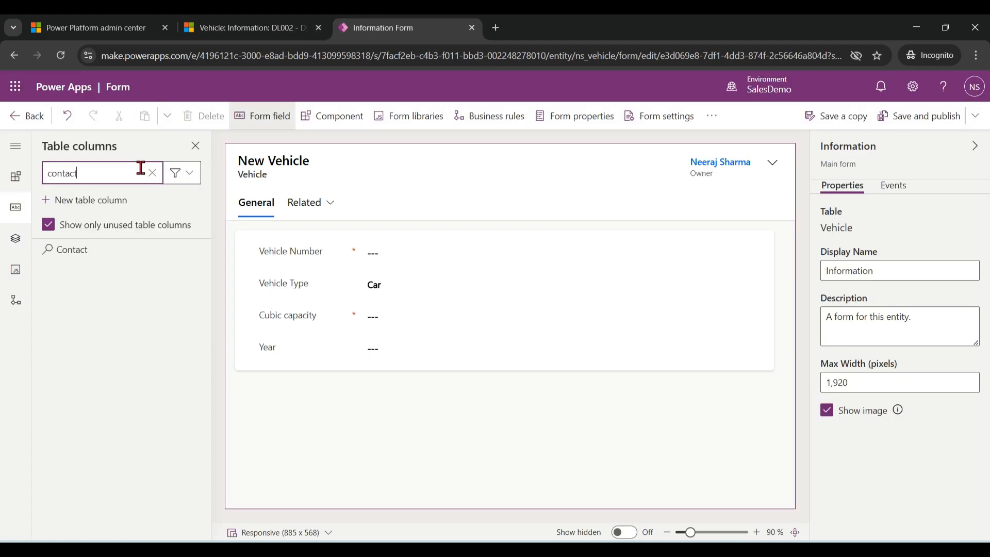
{"action": "left_click_drag", "start_coordinate": [77, 252], "coordinate": [335, 281]}
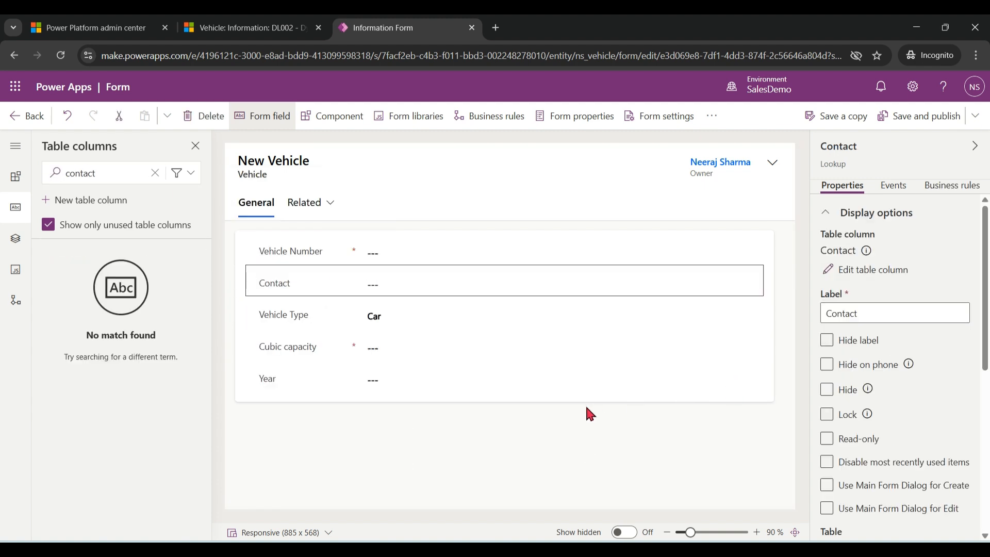
Change the Contact field's label to Person, then save and publish the form.
{"action": "left_click_drag", "start_coordinate": [881, 313], "coordinate": [781, 323]}
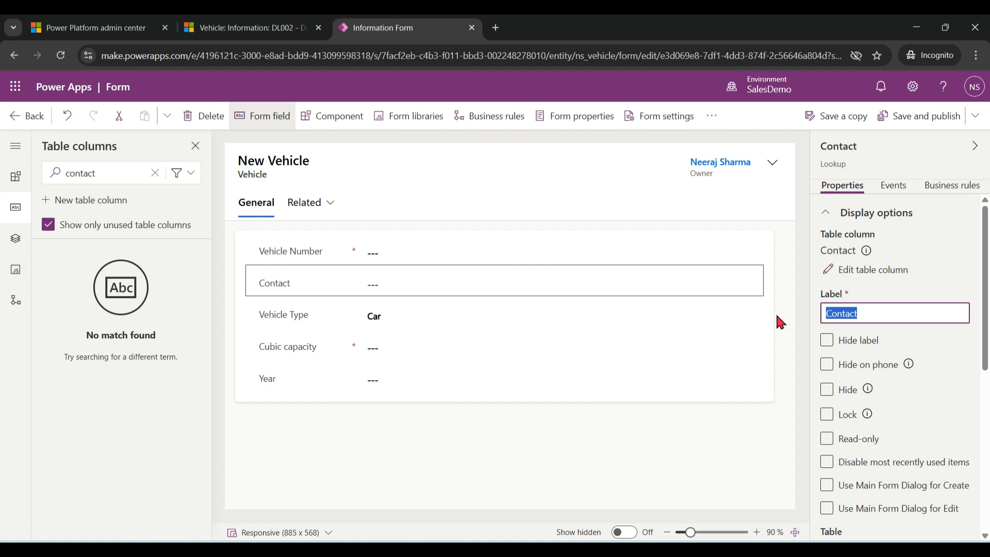
{"action": "type", "text": "Per"}
{"action": "key", "text": "BackSpace"}
{"action": "type", "text": "rson"}
{"action": "left_click", "coordinate": [669, 313]}
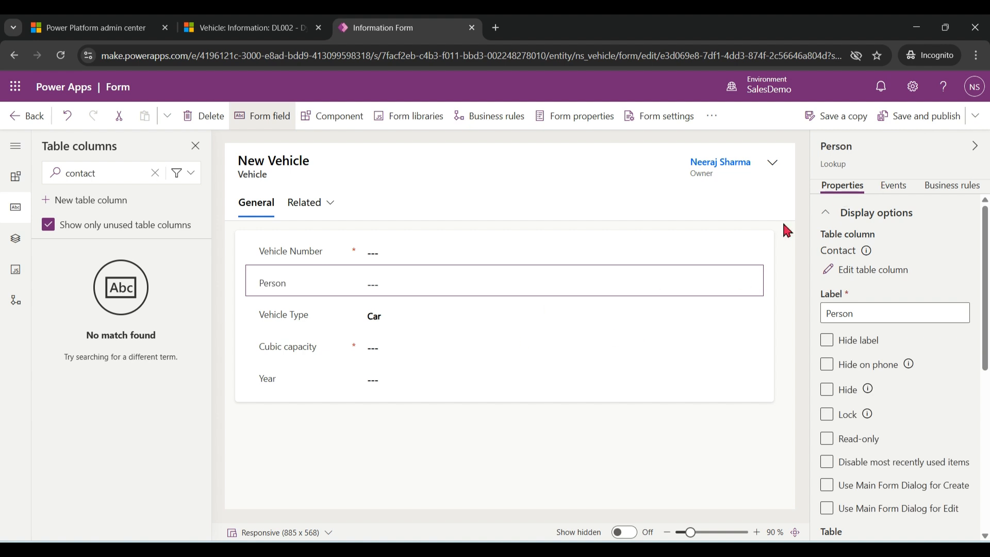
{"action": "left_click", "coordinate": [937, 117]}
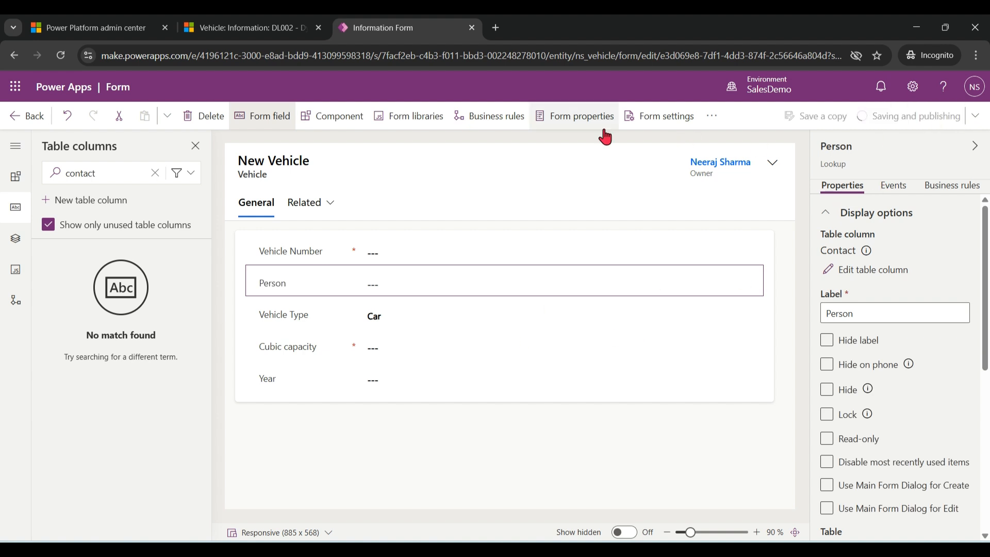
Switch to Sales Hub, reload vehicle DL002, show the Person lookup's contact choices, and save and close the record.
{"action": "left_click", "coordinate": [236, 30]}
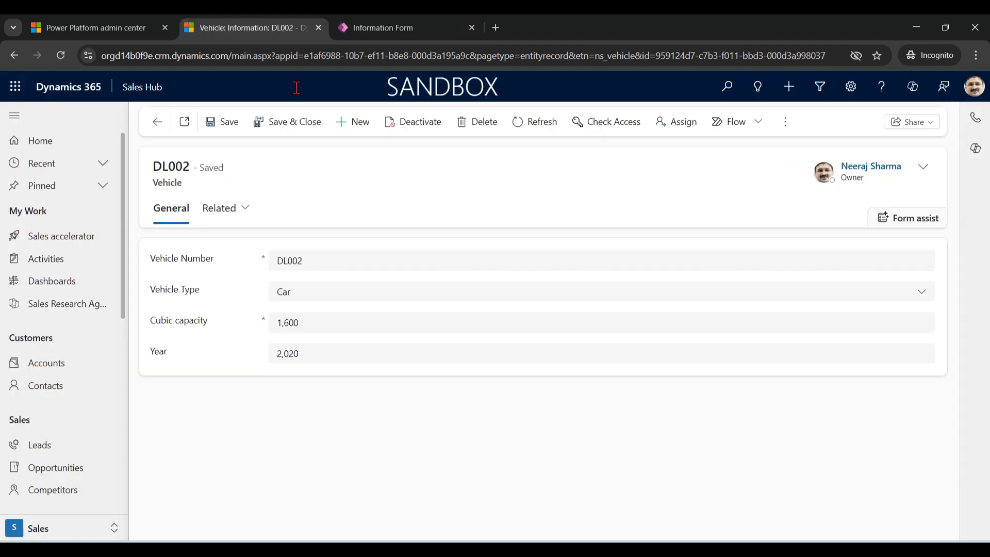
{"action": "key", "text": "F5"}
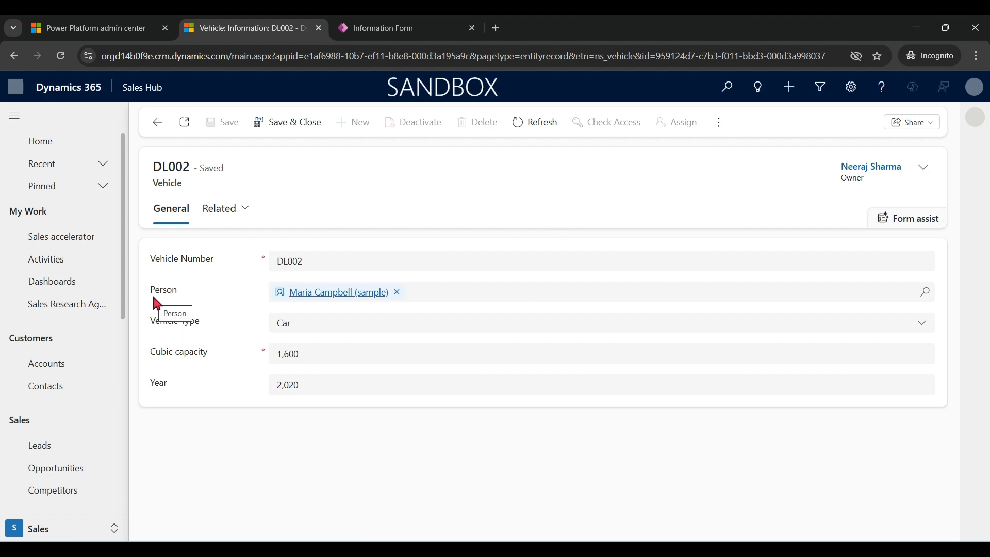
{"action": "left_click", "coordinate": [932, 300]}
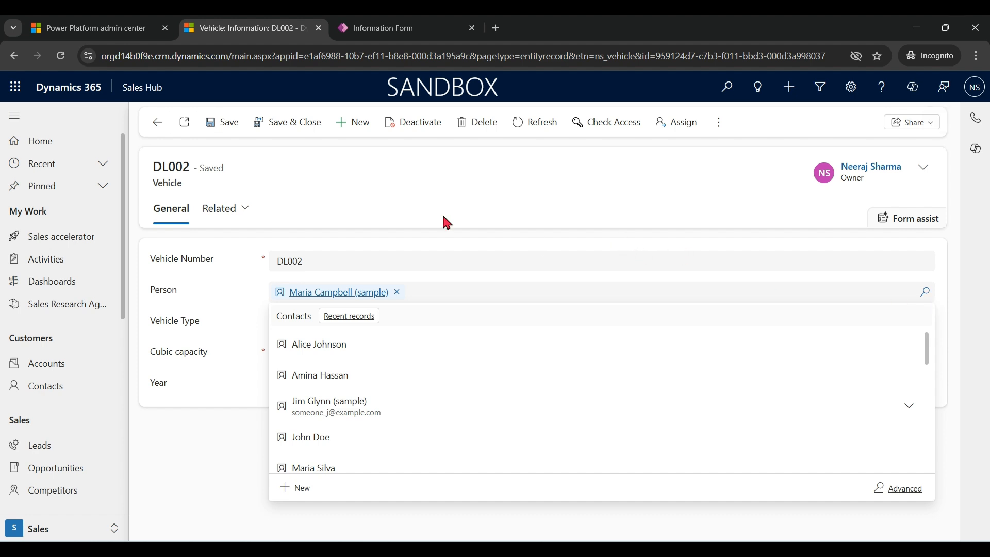
{"action": "left_click", "coordinate": [281, 122]}
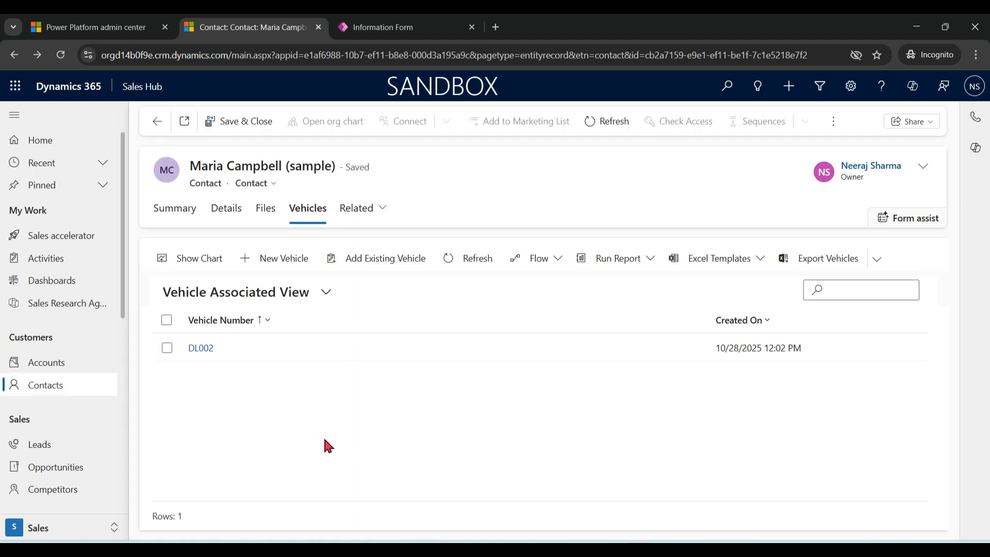
Check the available system views for the contact's vehicles and look through the Sales Hub site navigation.
{"action": "left_click", "coordinate": [326, 294]}
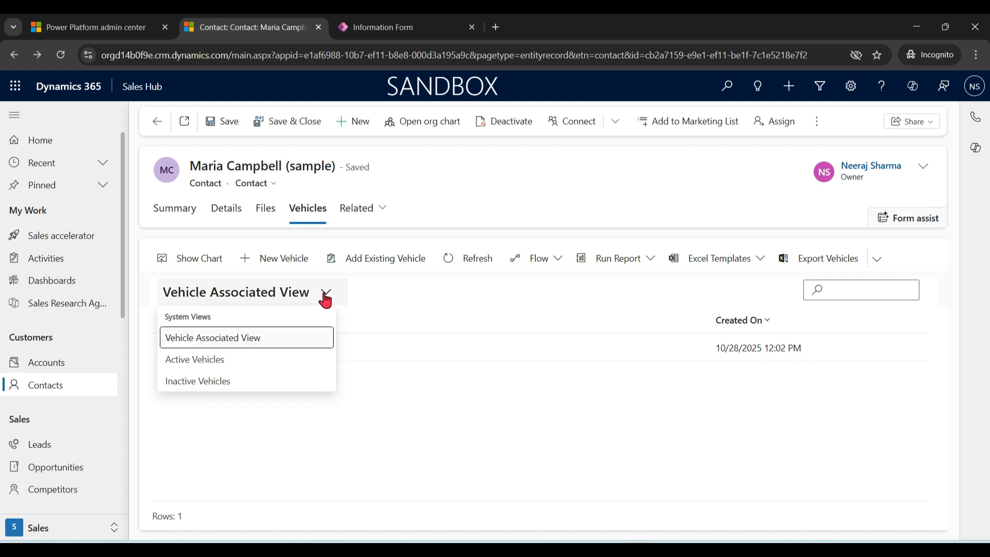
{"action": "left_click", "coordinate": [407, 429]}
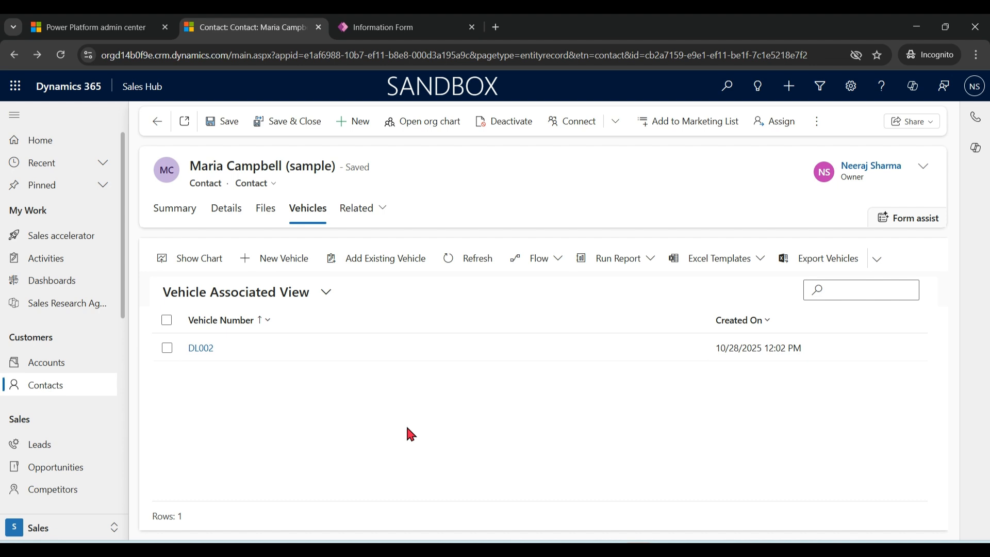
{"action": "mouse_move", "coordinate": [122, 281]}
{"action": "left_mouse_down"}
{"action": "mouse_move", "coordinate": [137, 427]}
{"action": "mouse_move", "coordinate": [133, 296]}
{"action": "left_mouse_up"}
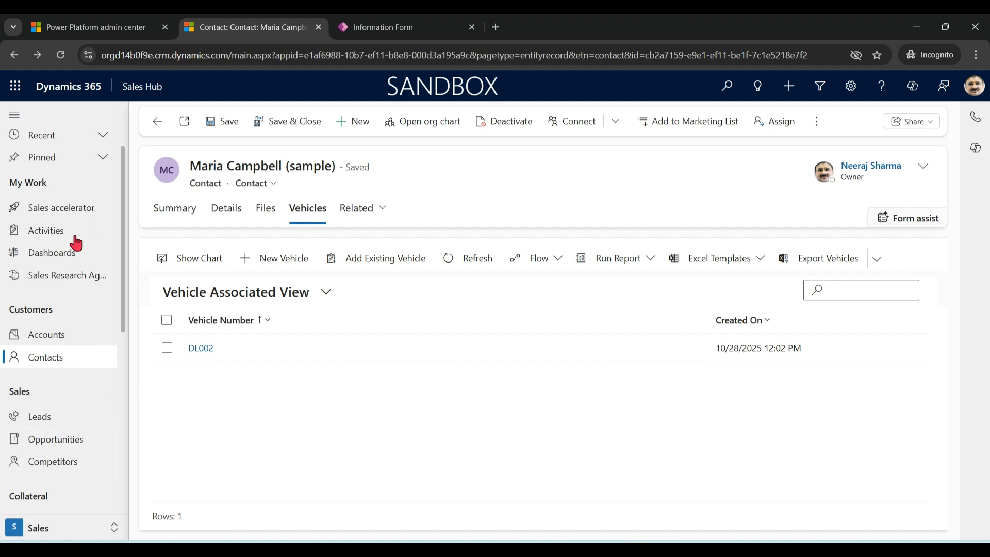
Switch to Power Apps, leave the form editor for TestSolution, and bring up the existing site maps that can be added.
{"action": "left_click", "coordinate": [420, 35]}
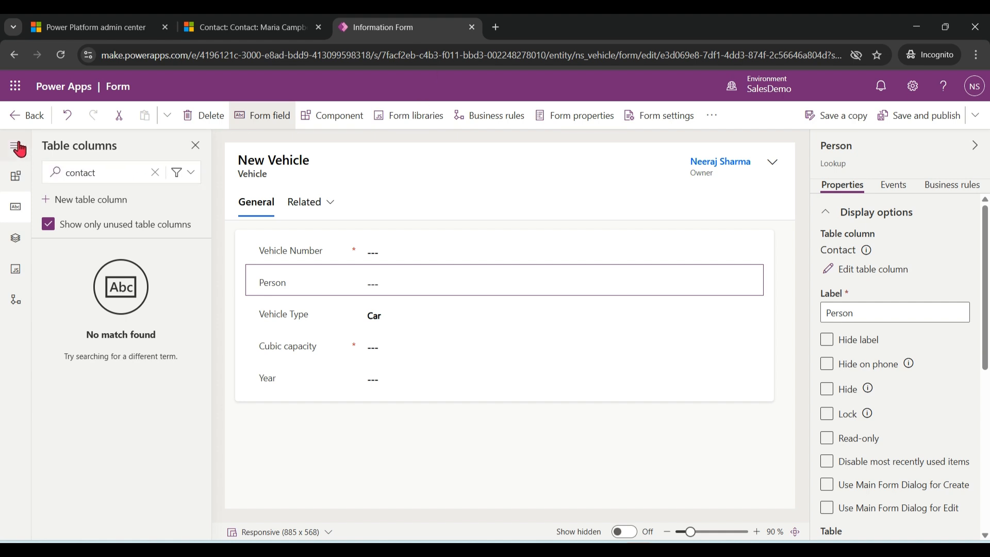
{"action": "left_click", "coordinate": [16, 119]}
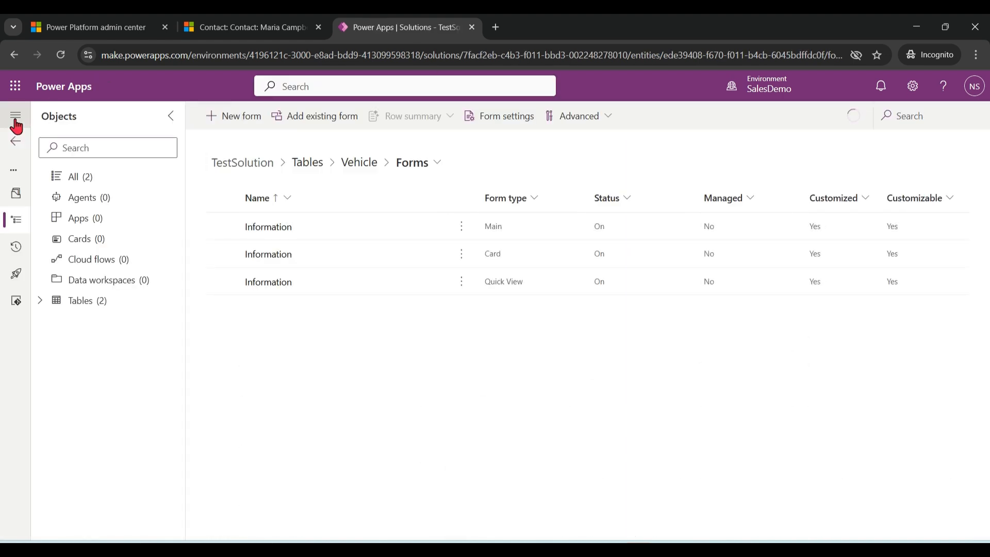
{"action": "left_click", "coordinate": [338, 116]}
{"action": "left_click", "coordinate": [316, 376]}
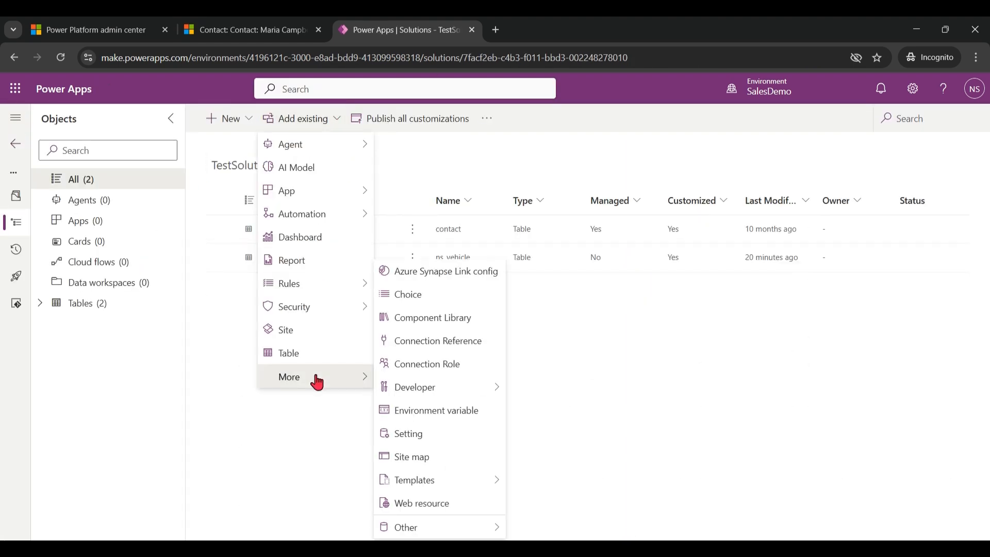
{"action": "left_click", "coordinate": [447, 462]}
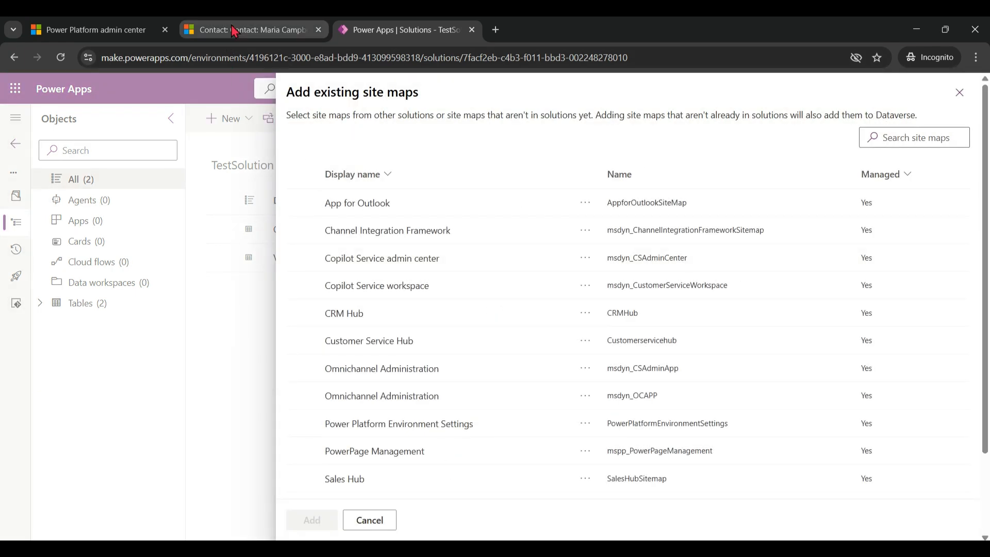
Check the app's name in its browser tab, then find the Sales Hub site map and add it to TestSolution.
{"action": "left_click", "coordinate": [247, 30]}
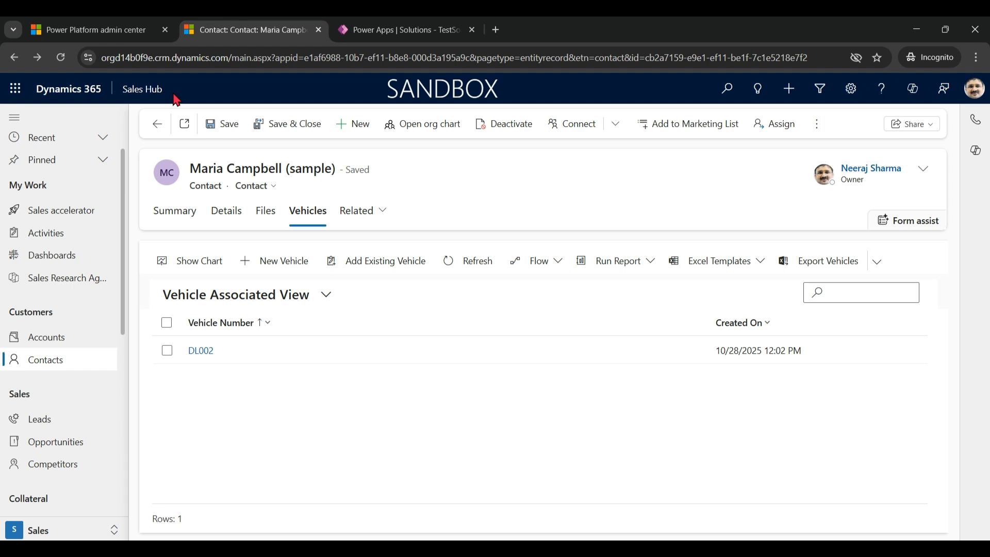
{"action": "left_click", "coordinate": [415, 29]}
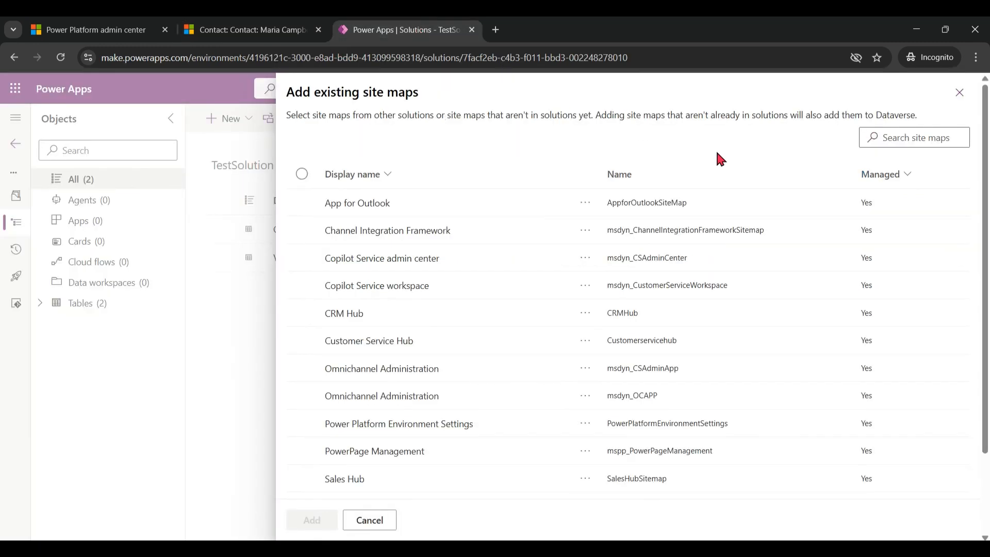
{"action": "left_click", "coordinate": [911, 138]}
{"action": "type", "text": "sales hub"}
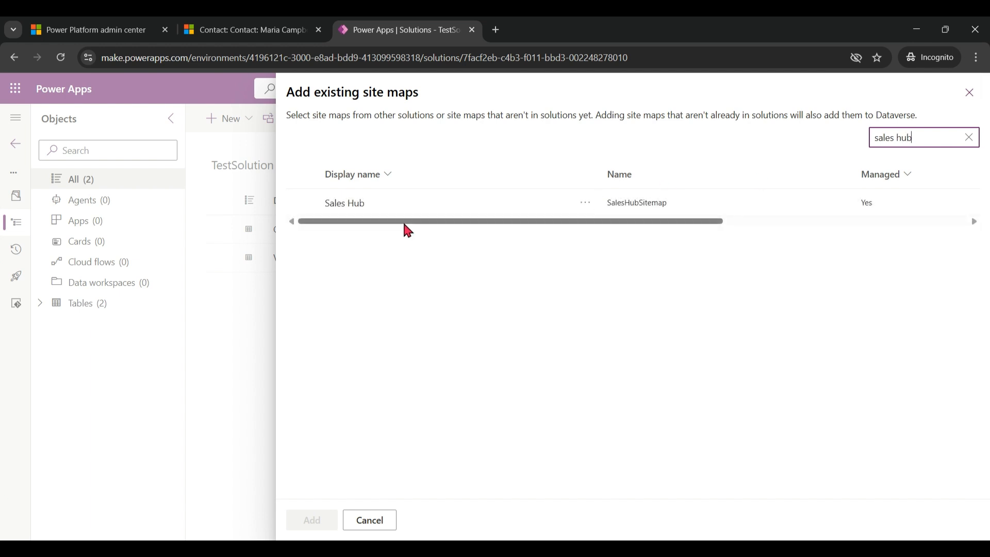
{"action": "left_click", "coordinate": [302, 203]}
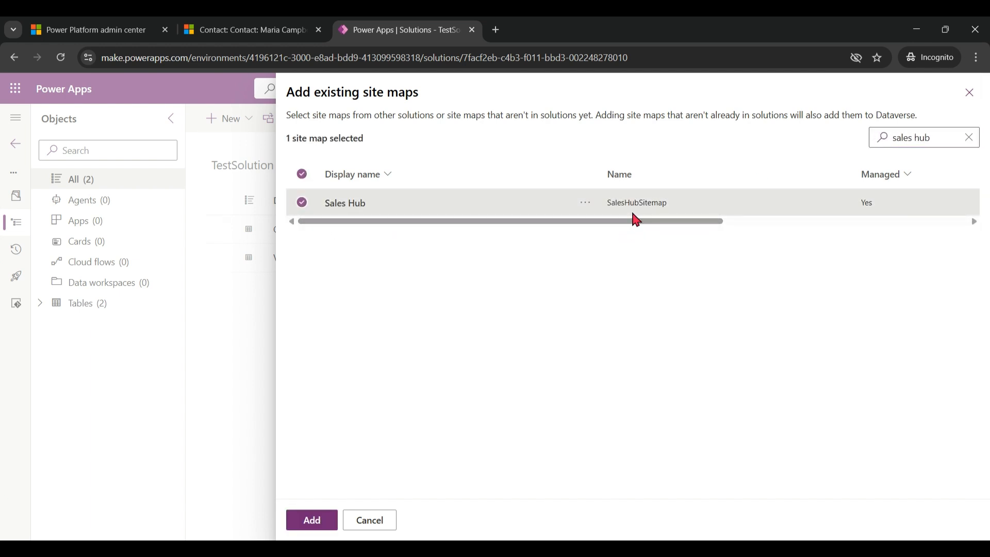
{"action": "left_click", "coordinate": [312, 521]}
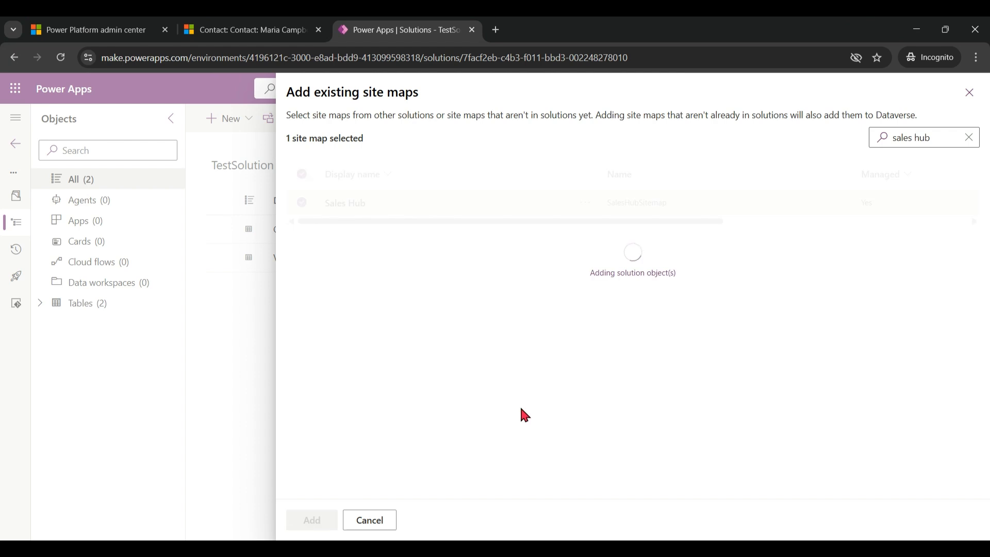
Open TestSolution's Sales Hub site map for editing and compare its layout with the navigation in the Sales Hub app.
{"action": "left_click", "coordinate": [412, 258]}
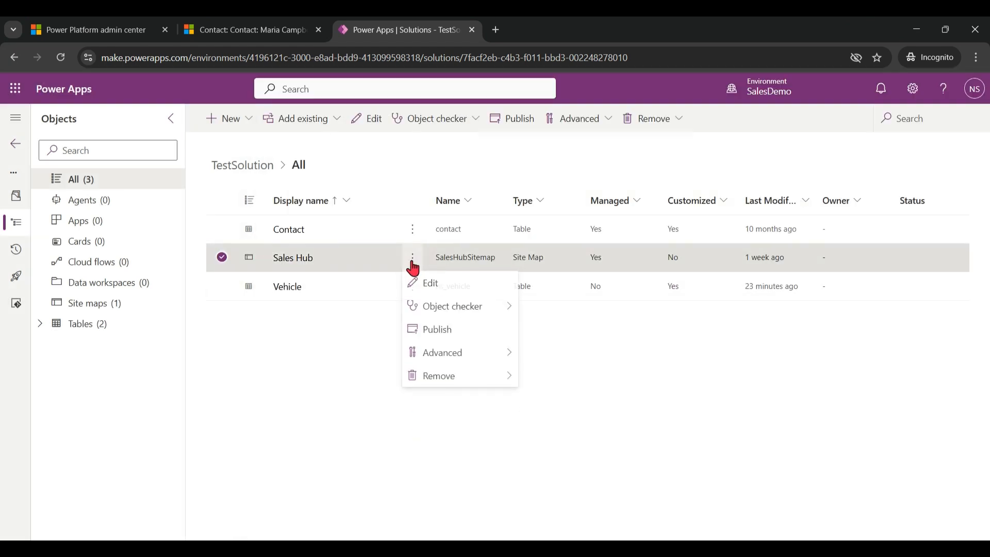
{"action": "left_click", "coordinate": [428, 286]}
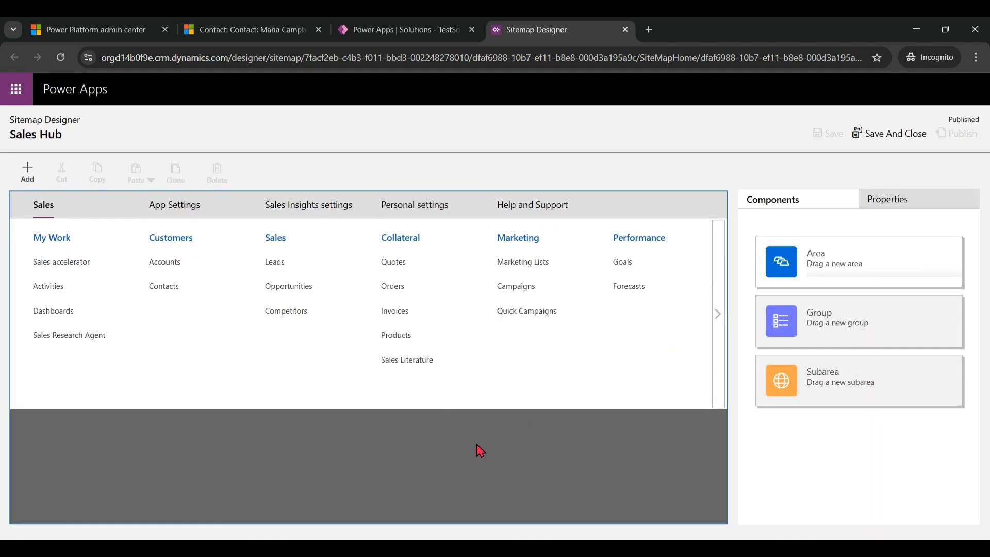
{"action": "left_click", "coordinate": [239, 37]}
{"action": "left_click_drag", "start_coordinate": [126, 188], "coordinate": [129, 146]}
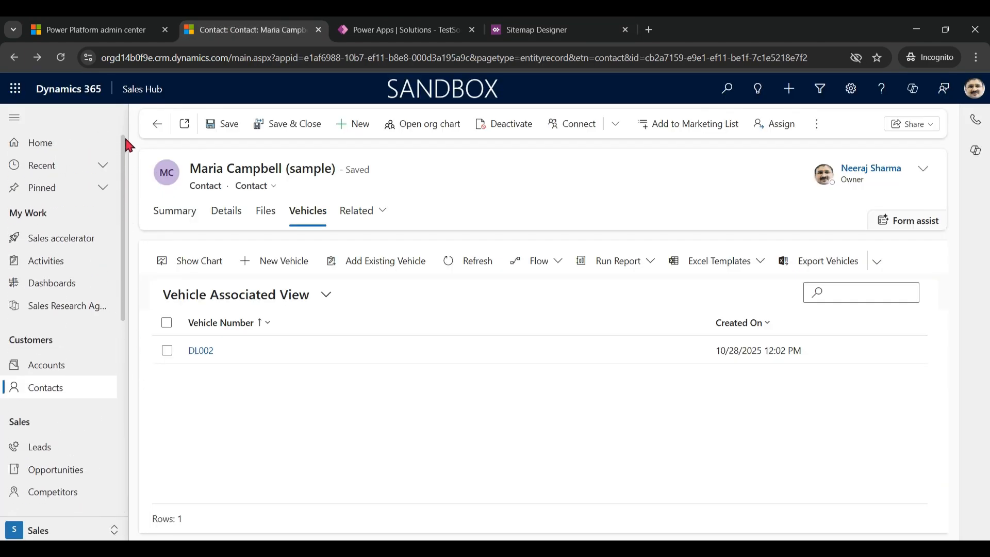
{"action": "left_click", "coordinate": [417, 31]}
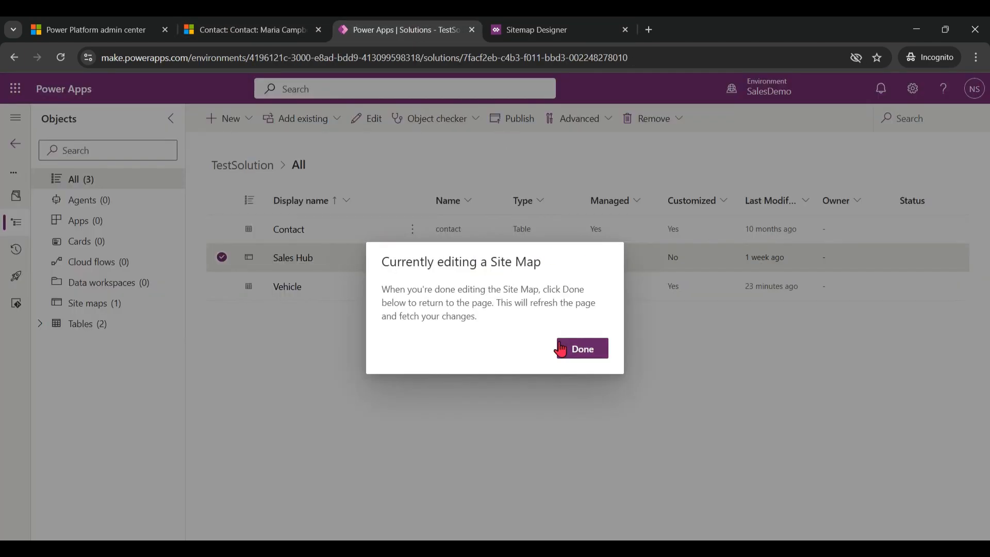
{"action": "left_click", "coordinate": [537, 30]}
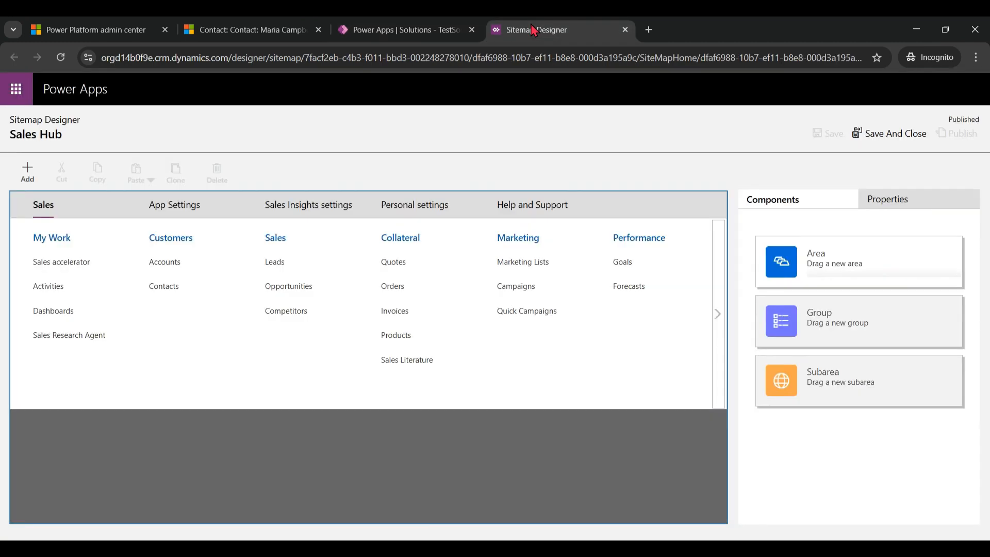
Add a subarea below Contacts in the Customers group, with type Entity and Vehicle as its entity.
{"action": "left_click", "coordinate": [191, 293]}
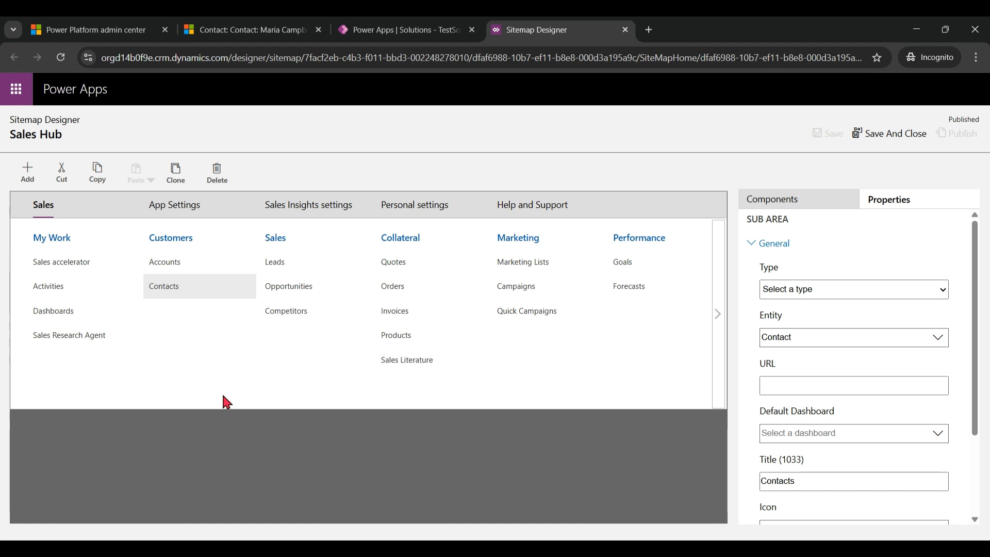
{"action": "left_click", "coordinate": [28, 171]}
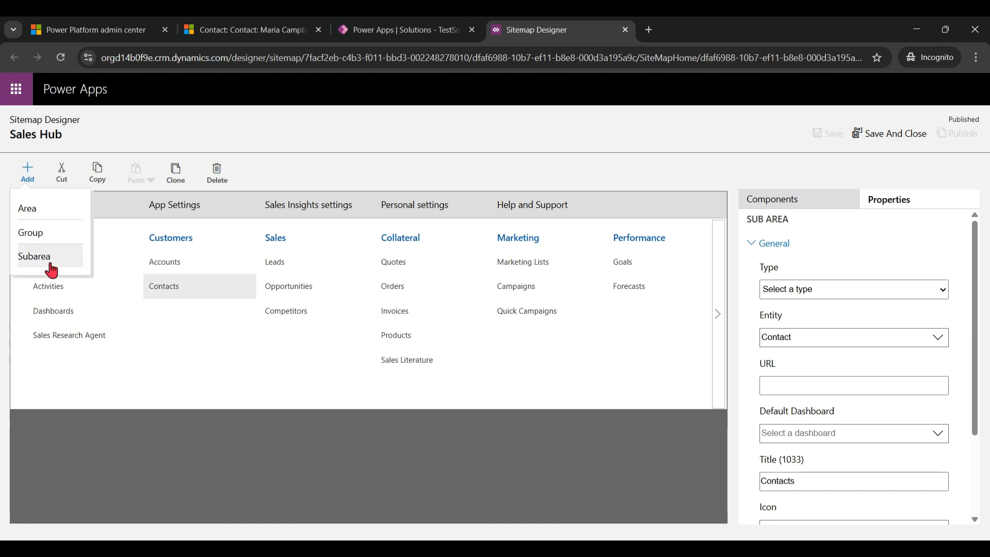
{"action": "left_click", "coordinate": [23, 261]}
{"action": "left_click", "coordinate": [865, 291]}
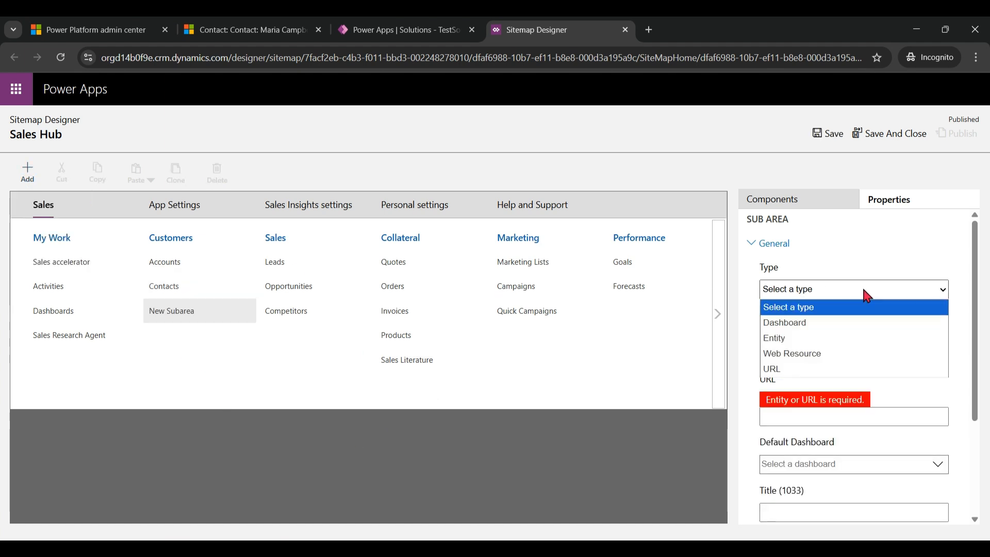
{"action": "left_click", "coordinate": [846, 339]}
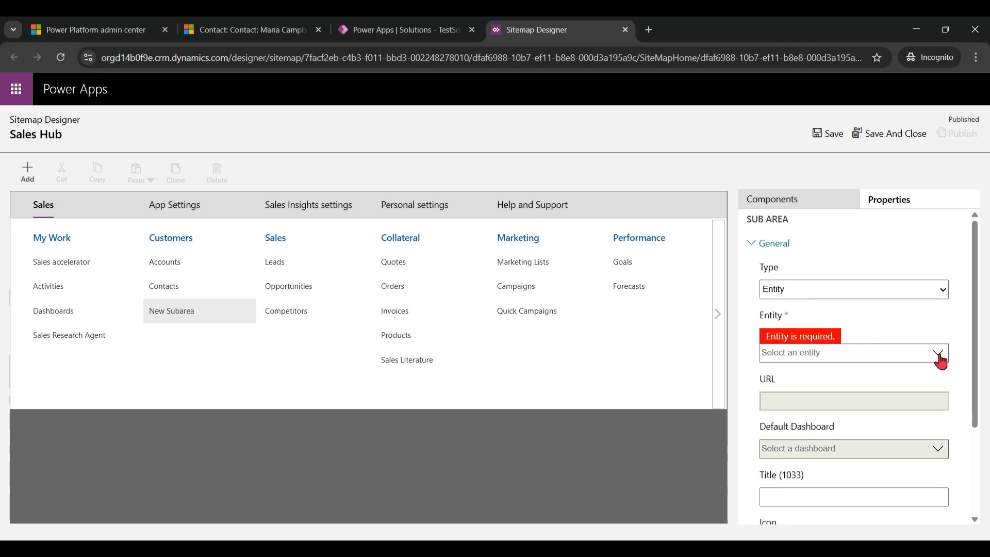
{"action": "left_click", "coordinate": [916, 352]}
{"action": "type", "text": "veh"}
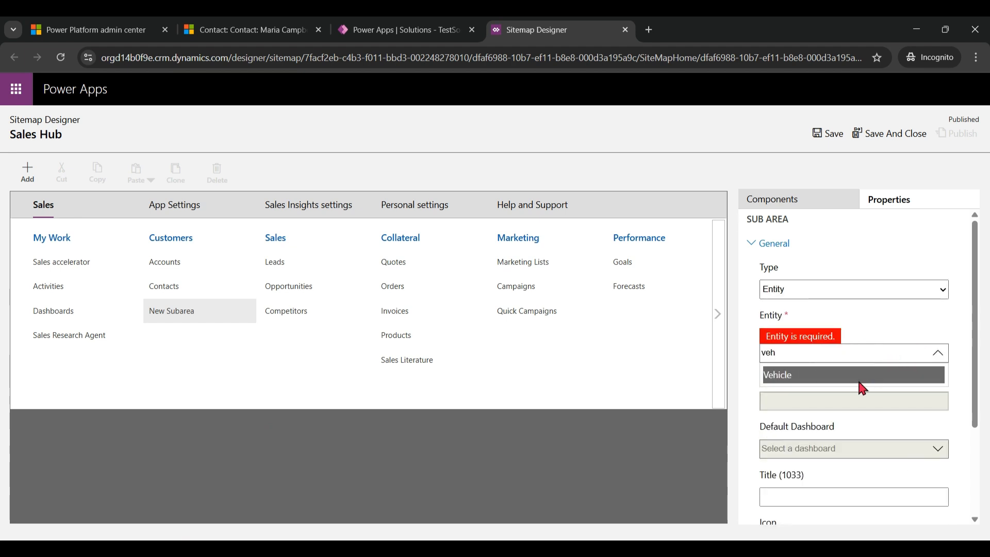
{"action": "left_click", "coordinate": [856, 377]}
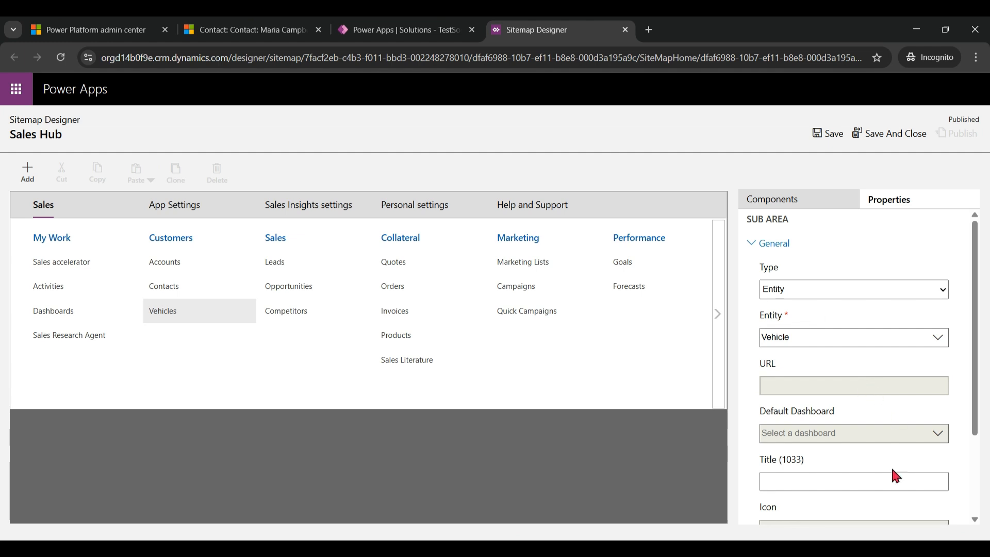
Review the new subarea's remaining properties, then save and publish the Sales Hub site map.
{"action": "left_click_drag", "start_coordinate": [975, 420], "coordinate": [988, 514]}
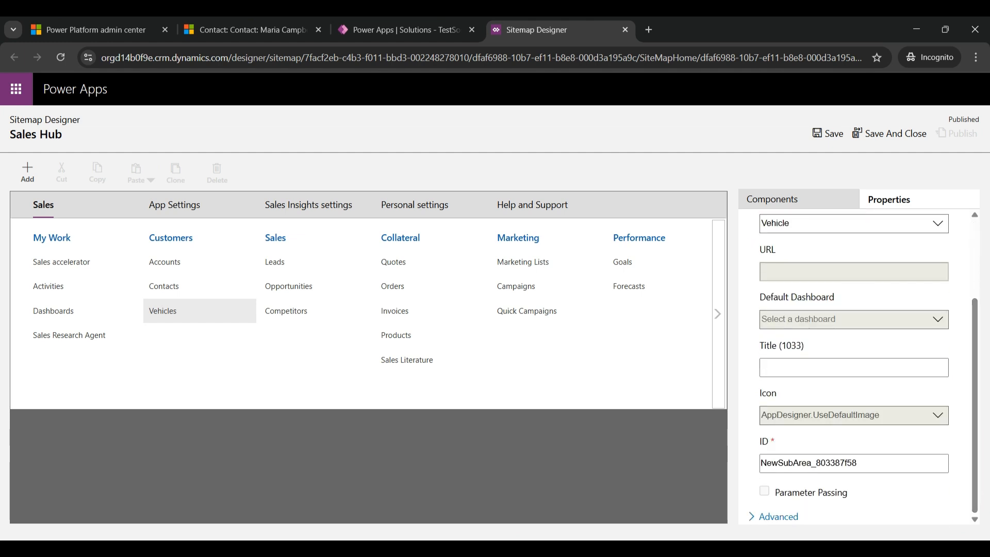
{"action": "left_click", "coordinate": [835, 136]}
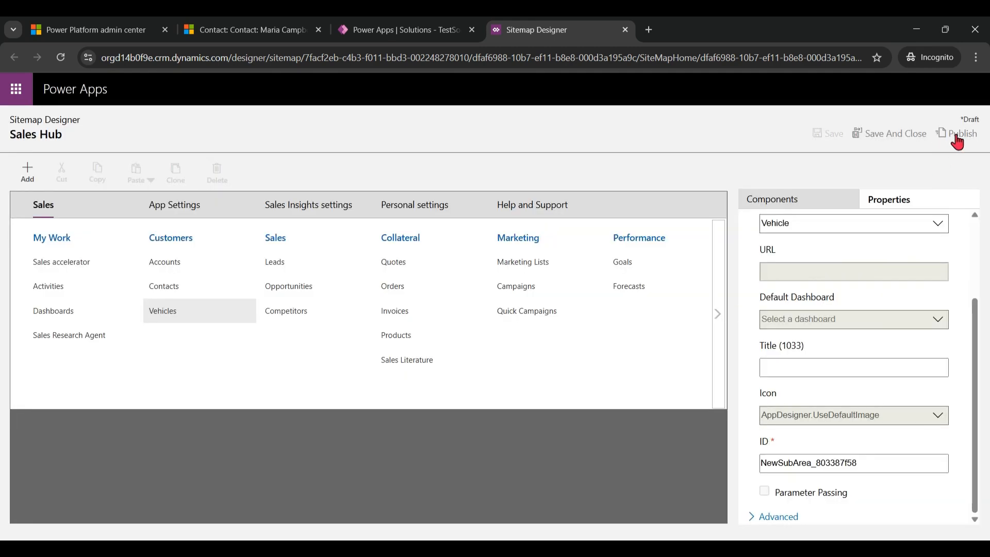
{"action": "left_click", "coordinate": [957, 133]}
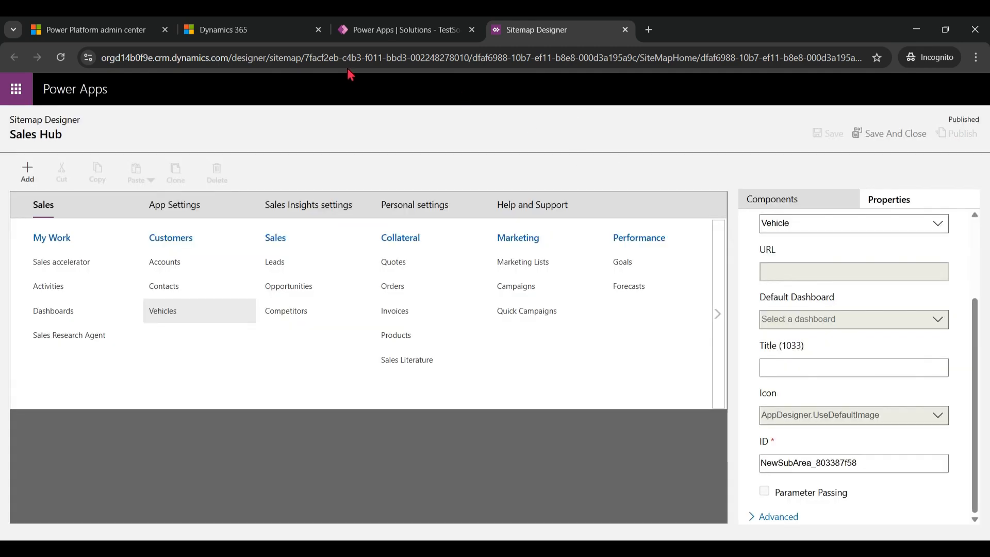
Switch to Sales Hub, reload the app, and open the Vehicles list in the Customers group.
{"action": "left_click", "coordinate": [240, 31]}
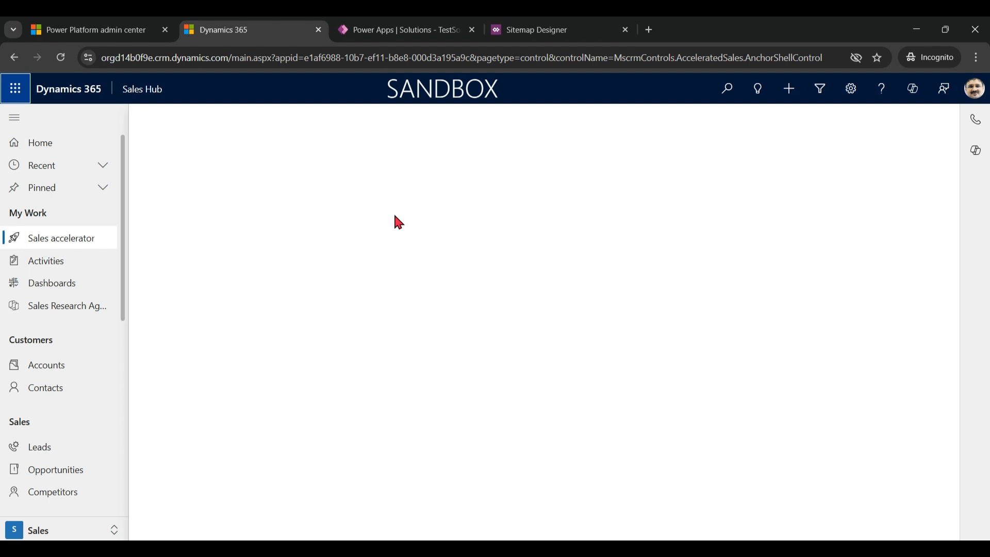
{"action": "key", "text": "F5"}
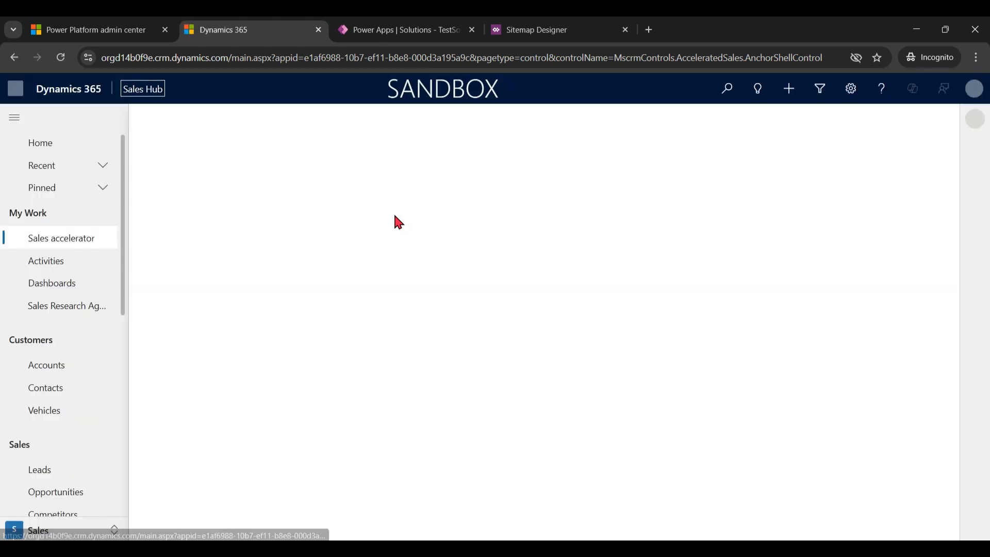
{"action": "left_click", "coordinate": [47, 419]}
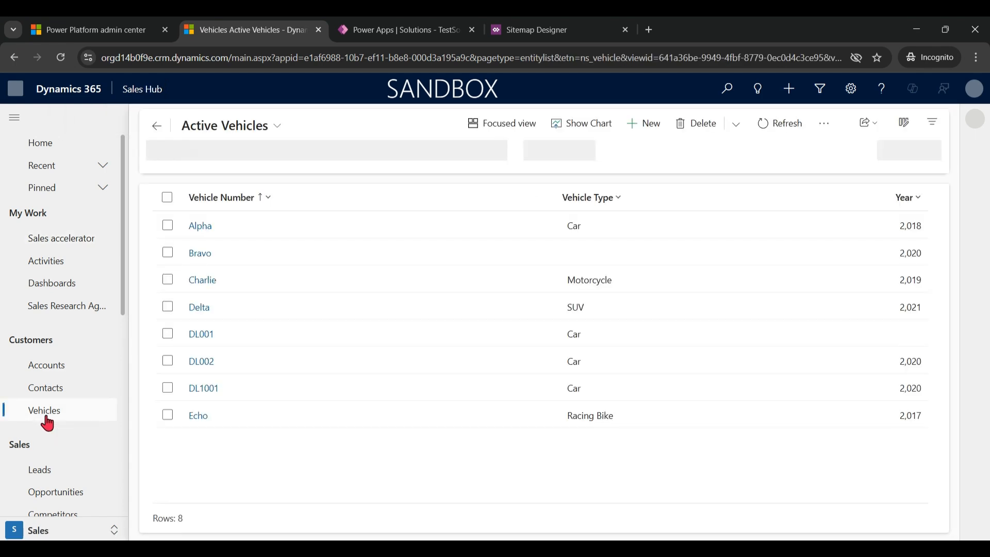
Delete the vehicles Alpha, Bravo, Charlie, Delta and Echo, keeping DL001, DL002 and DL1001.
{"action": "left_click", "coordinate": [166, 197]}
{"action": "left_click", "coordinate": [168, 339]}
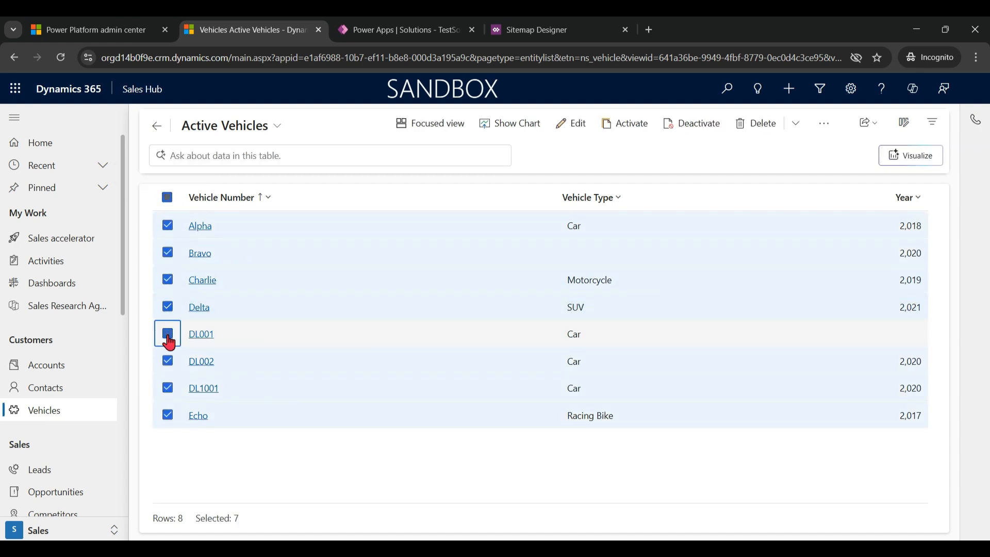
{"action": "left_click", "coordinate": [169, 361]}
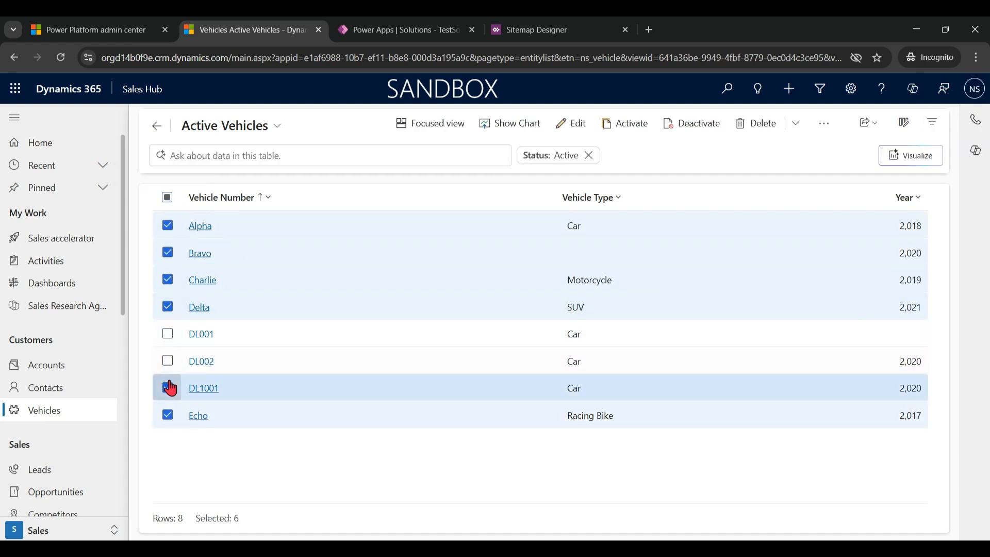
{"action": "left_click", "coordinate": [168, 388]}
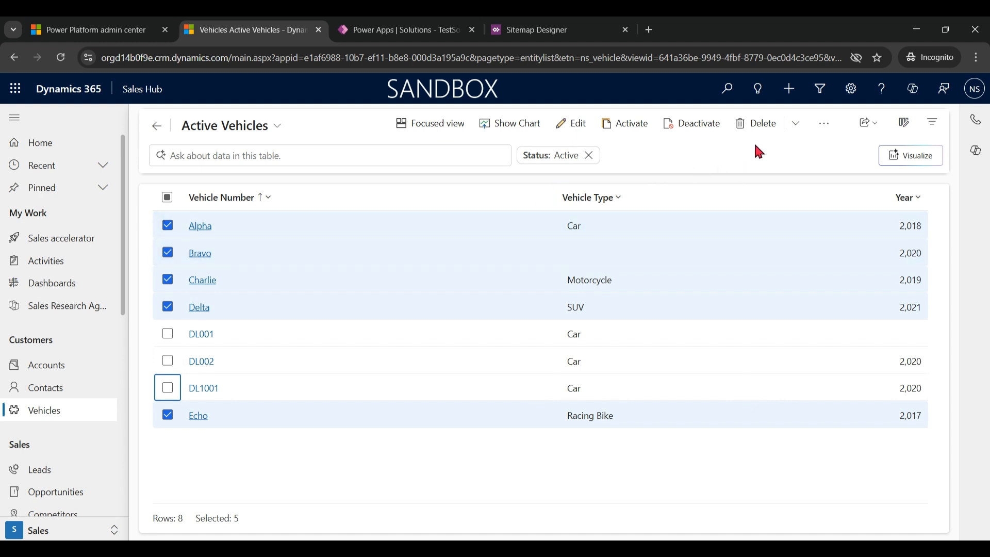
{"action": "left_click", "coordinate": [759, 124]}
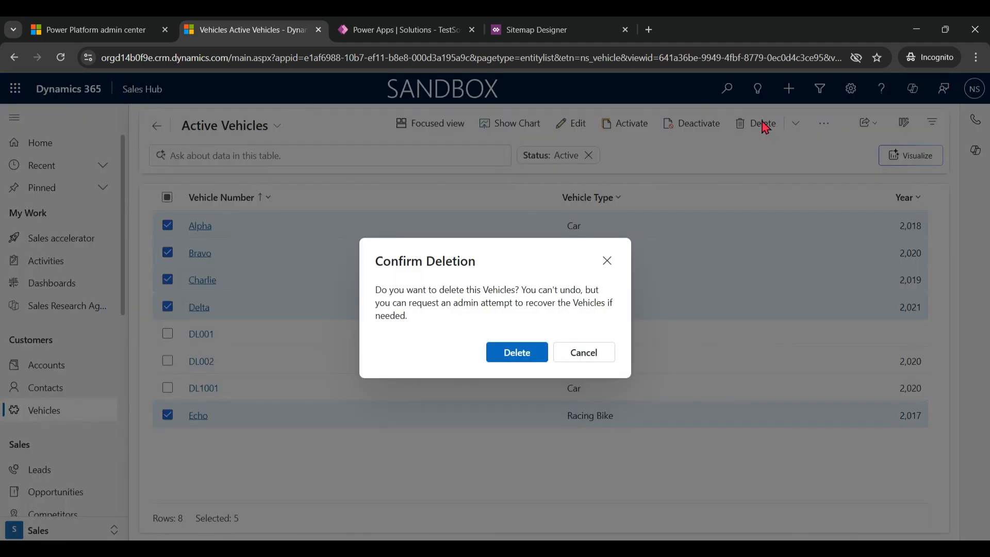
{"action": "left_click", "coordinate": [515, 350]}
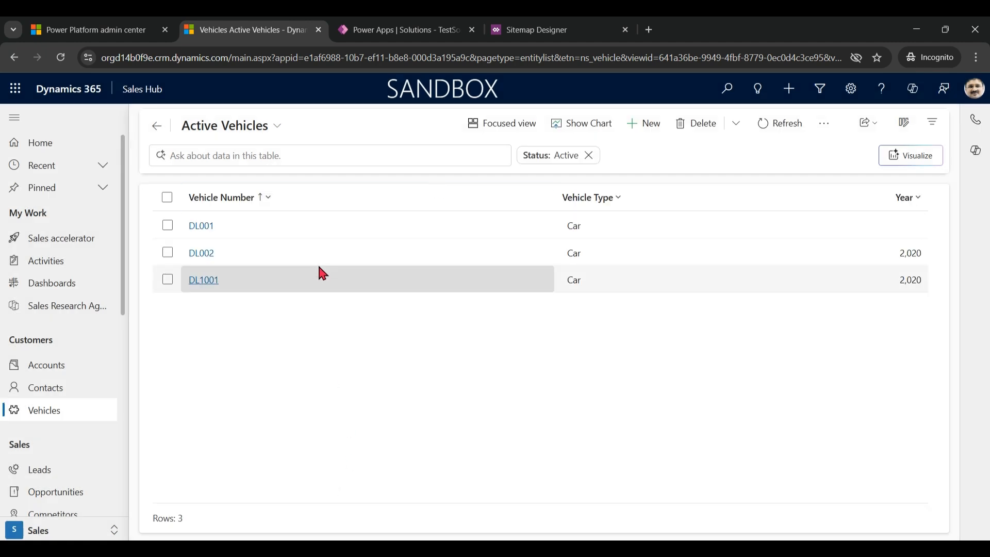
Check the views available for vehicles, then open a blank vehicle form and look up the contact choices for Person.
{"action": "left_click", "coordinate": [278, 127]}
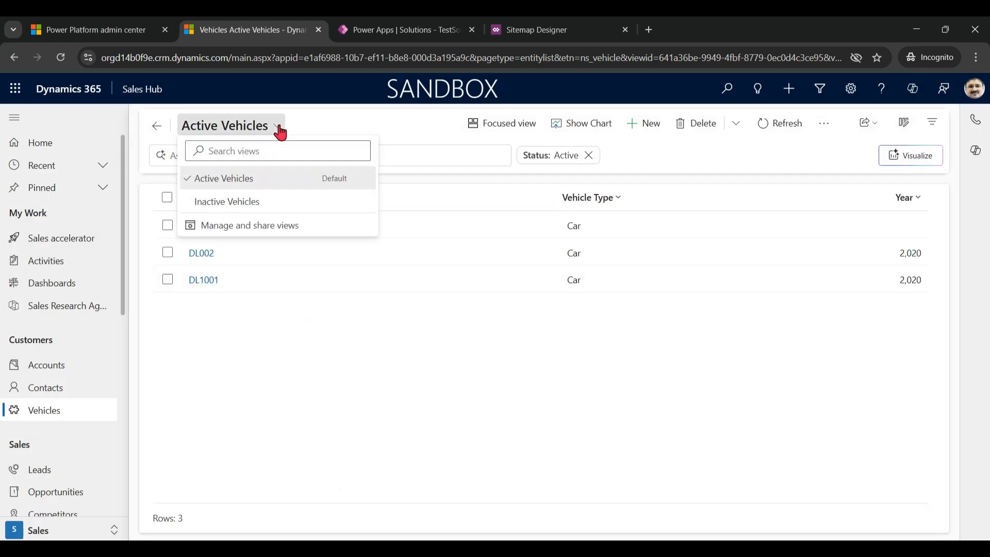
{"action": "left_click", "coordinate": [398, 379]}
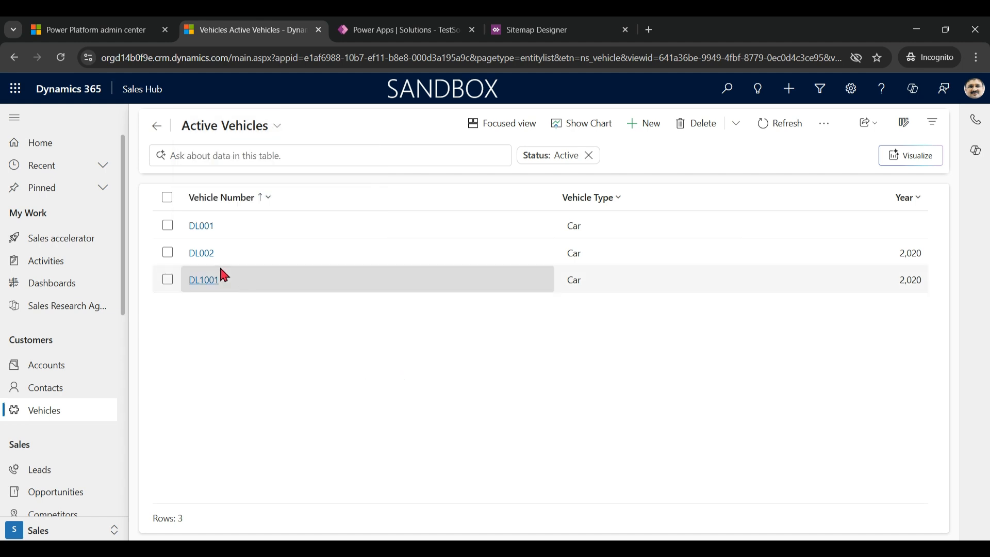
{"action": "left_click", "coordinate": [645, 124]}
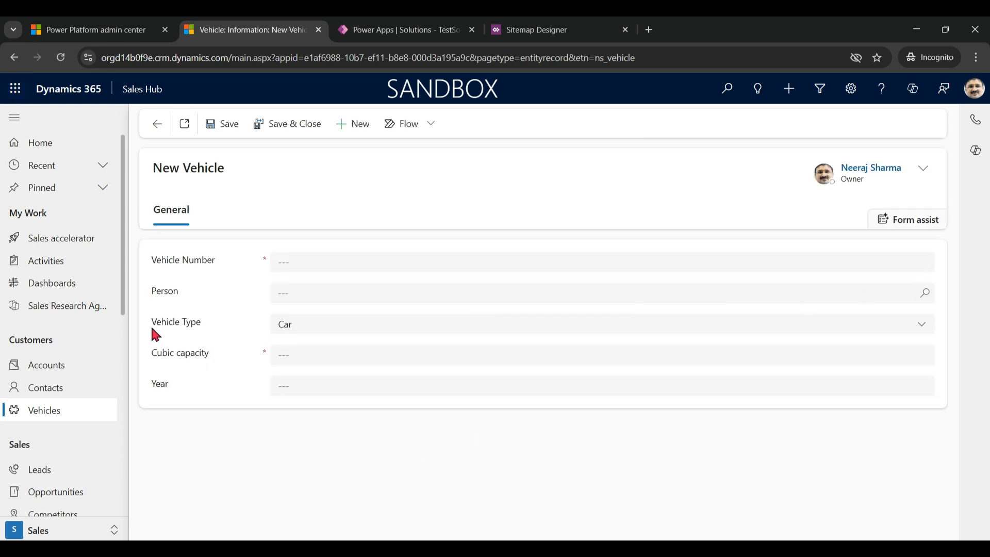
{"action": "left_click", "coordinate": [923, 295]}
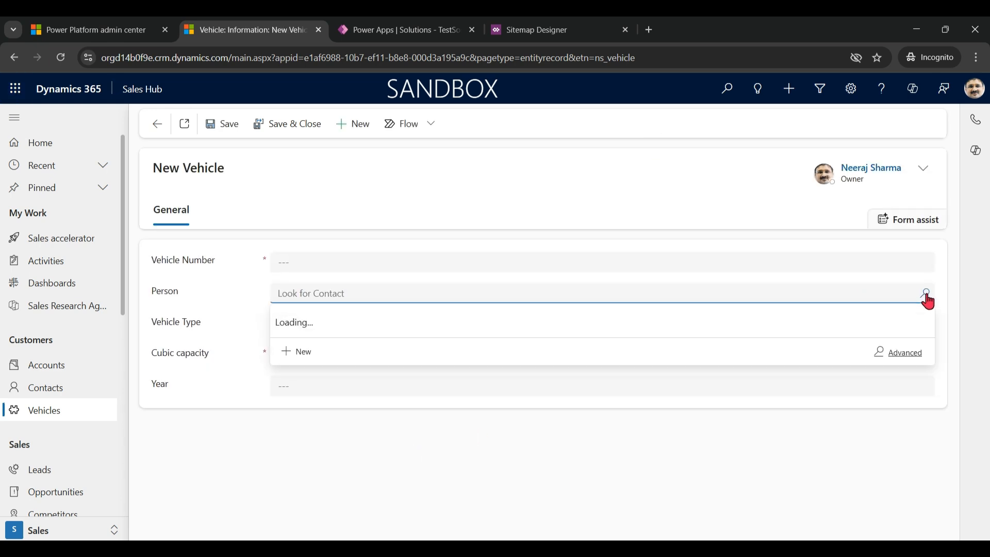
{"action": "left_click", "coordinate": [467, 533]}
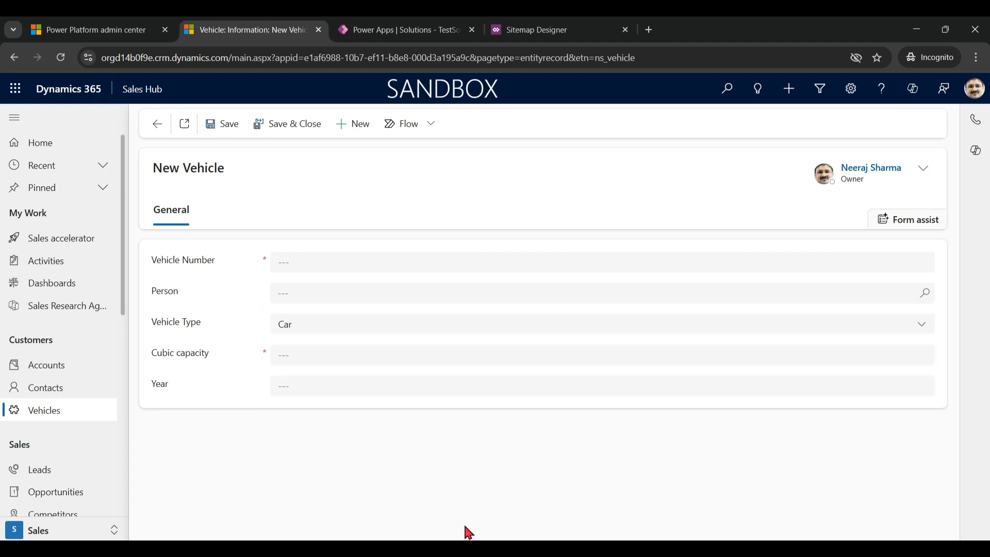
Open the first contact in the Contacts list, show its related vehicles, and start a new vehicle from there.
{"action": "left_click", "coordinate": [66, 388]}
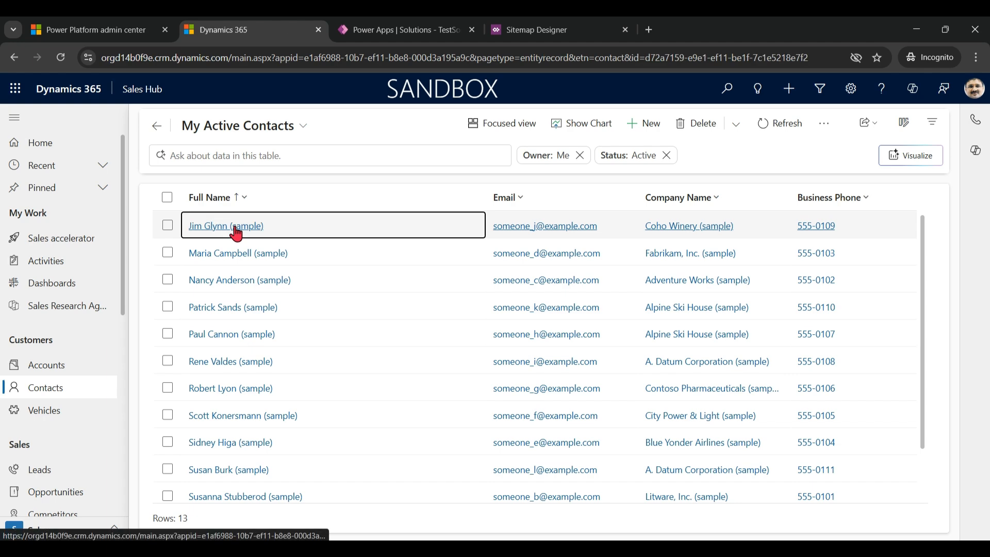
{"action": "left_click", "coordinate": [232, 222]}
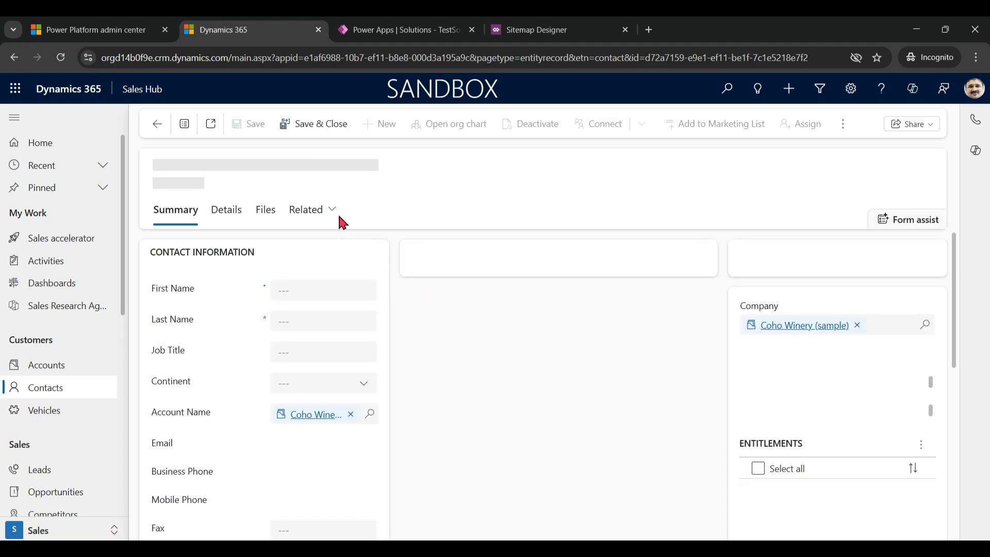
{"action": "left_click", "coordinate": [332, 211]}
{"action": "scroll", "coordinate": [480, 363], "scroll_direction": "down", "scroll_amount": 1}
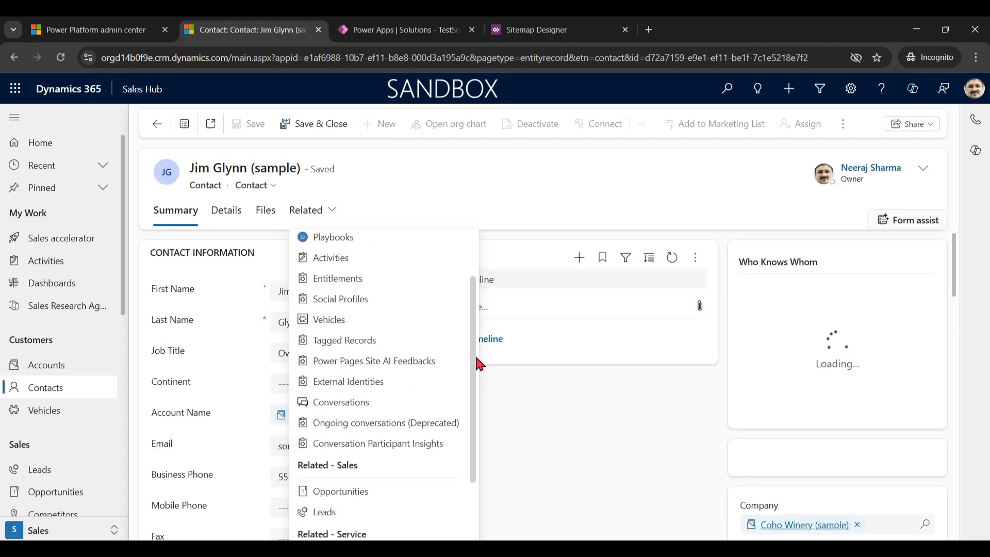
{"action": "scroll", "coordinate": [478, 382], "scroll_direction": "down", "scroll_amount": 1}
{"action": "scroll", "coordinate": [361, 299], "scroll_direction": "up", "scroll_amount": 3}
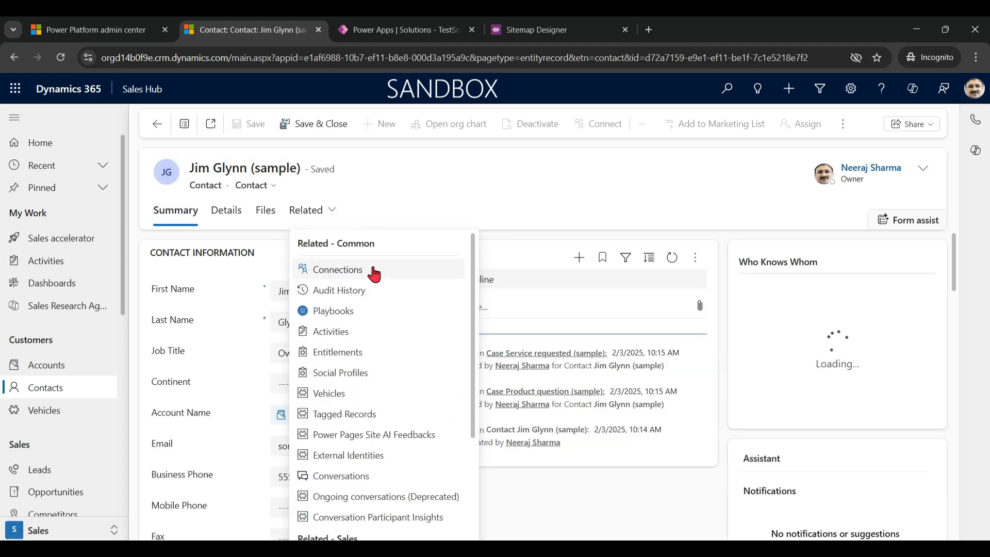
{"action": "left_click", "coordinate": [349, 396]}
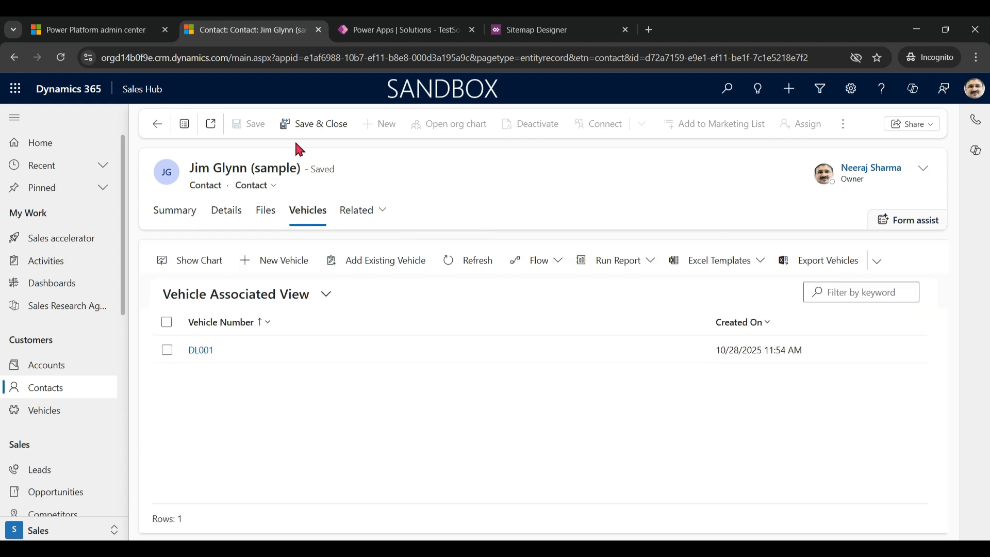
{"action": "left_click", "coordinate": [282, 265]}
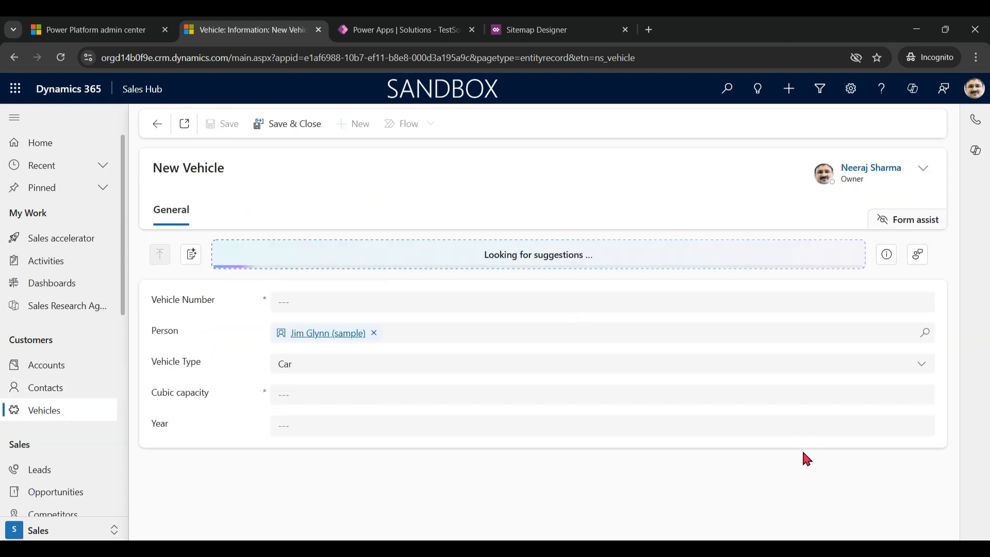